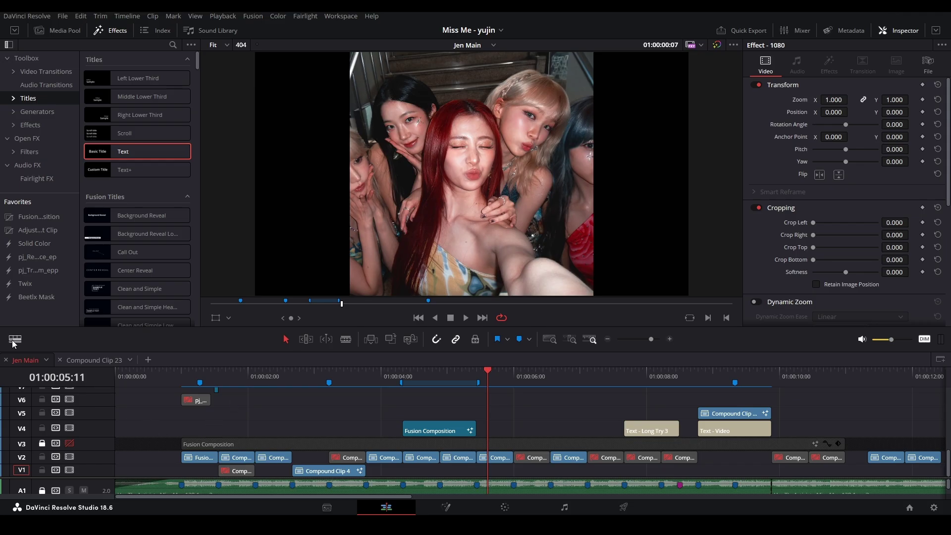
In Timeline View Options, set Video Track Height slightly below its original value so V1–V7 fit
{"action": "left_click", "coordinate": [15, 339]}
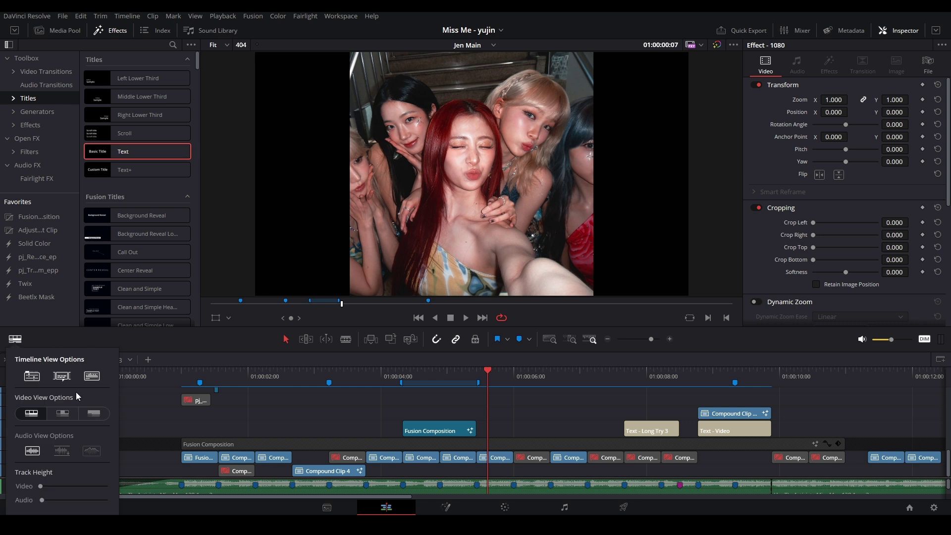
{"action": "mouse_move", "coordinate": [40, 486]}
{"action": "left_mouse_down"}
{"action": "mouse_move", "coordinate": [57, 485]}
{"action": "mouse_move", "coordinate": [16, 486]}
{"action": "mouse_move", "coordinate": [58, 486]}
{"action": "left_mouse_up"}
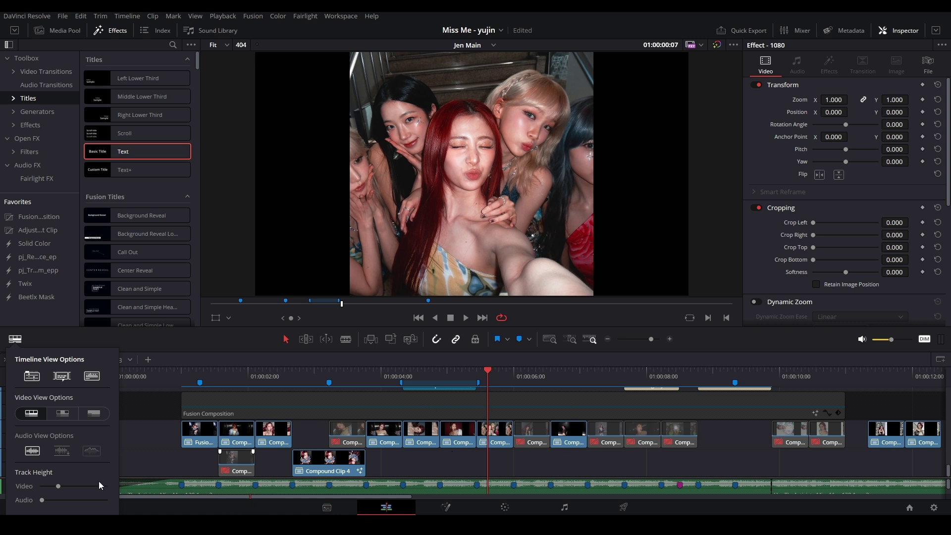
{"action": "left_click_drag", "start_coordinate": [58, 486], "coordinate": [40, 486]}
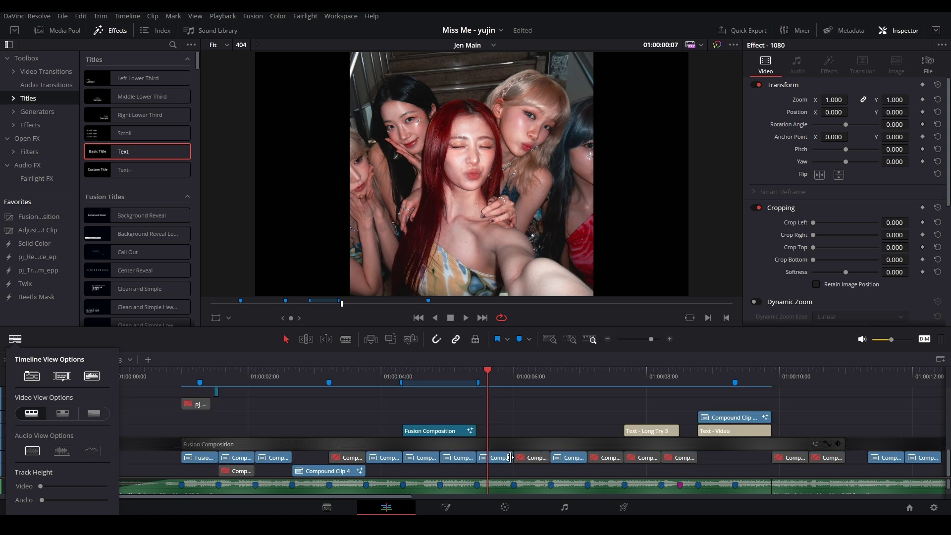
{"action": "left_click", "coordinate": [16, 339]}
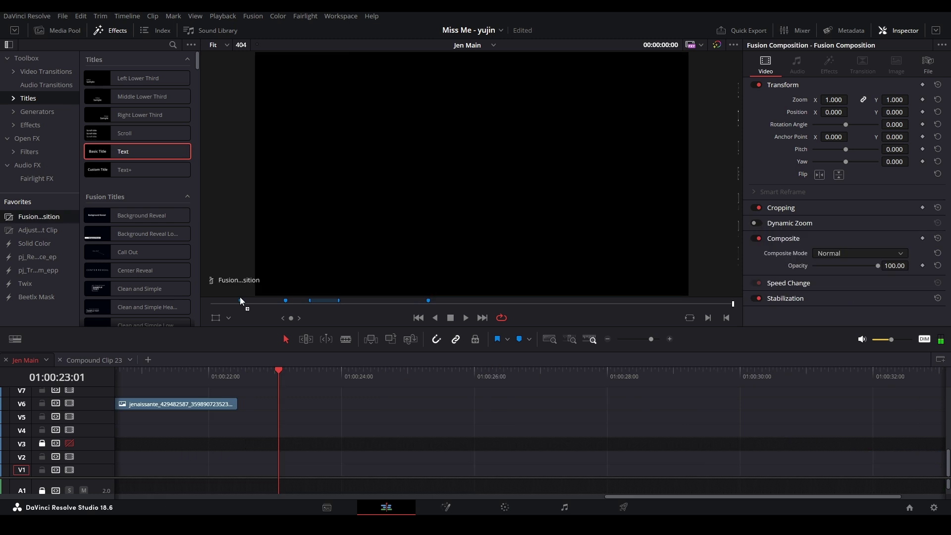
Place a Fusion Composition on V4, open it in Fusion, and add then delete a Renderer3D node
{"action": "left_click_drag", "start_coordinate": [240, 296], "coordinate": [287, 430]}
{"action": "key", "text": "shift+5"}
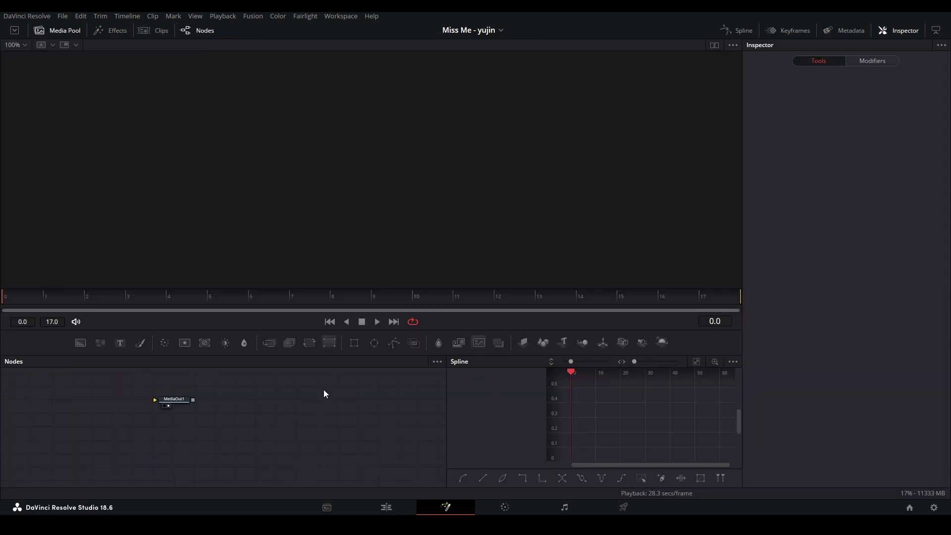
{"action": "left_click_drag", "start_coordinate": [663, 342], "coordinate": [311, 452]}
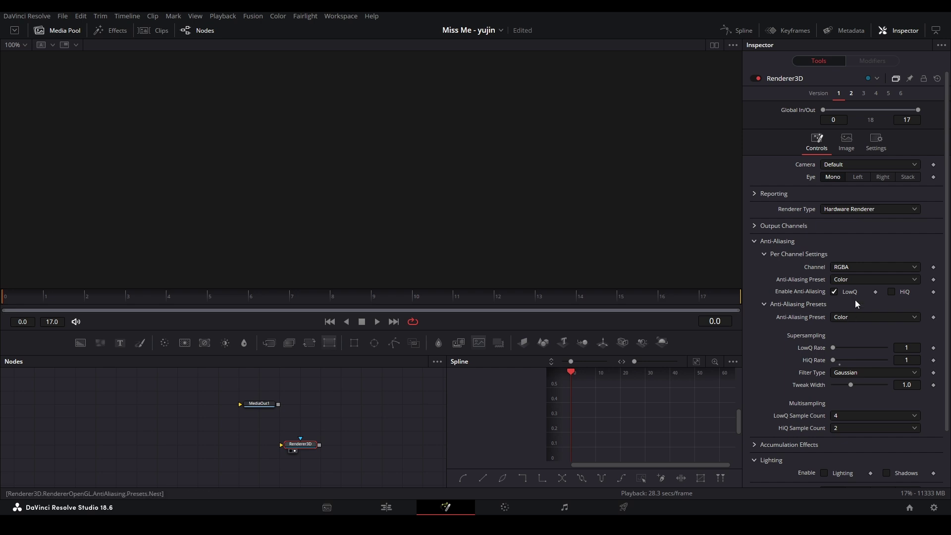
{"action": "scroll", "coordinate": [855, 299], "scroll_direction": "down", "scroll_amount": 3}
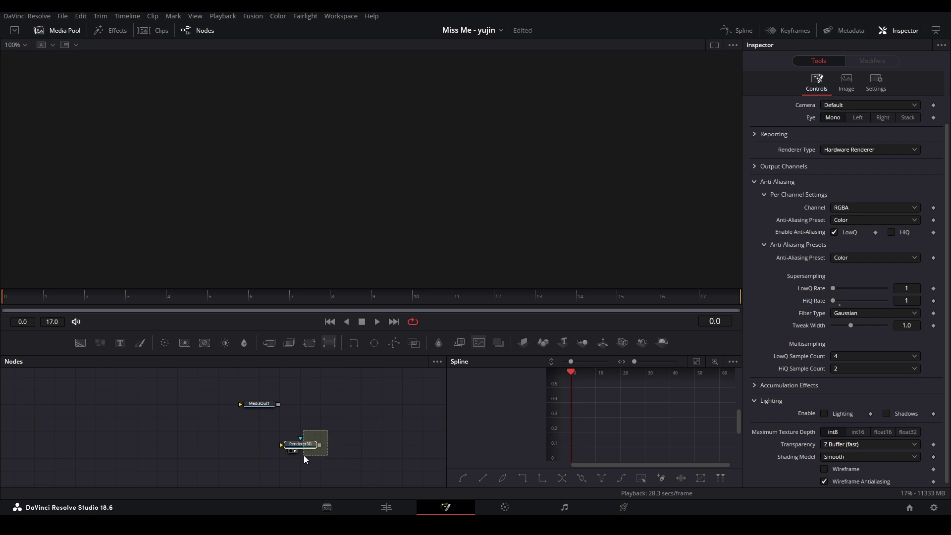
{"action": "key", "text": "Delete"}
Add a Transform node to the graph and briefly try the split-viewer layout and media bins
{"action": "left_click", "coordinate": [266, 407]}
{"action": "left_click_drag", "start_coordinate": [184, 345], "coordinate": [177, 392]}
{"action": "scroll", "coordinate": [190, 398], "scroll_direction": "up", "scroll_amount": 3}
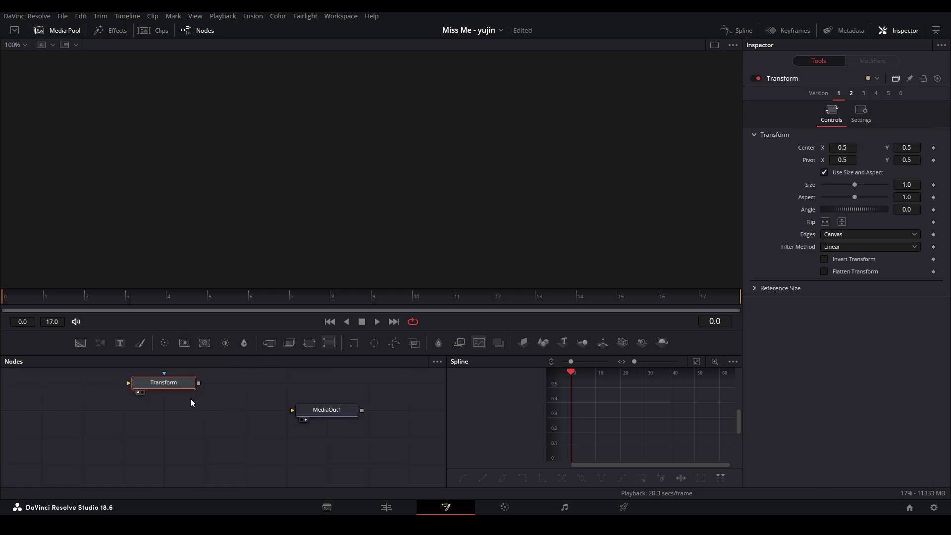
{"action": "left_click", "coordinate": [714, 46]}
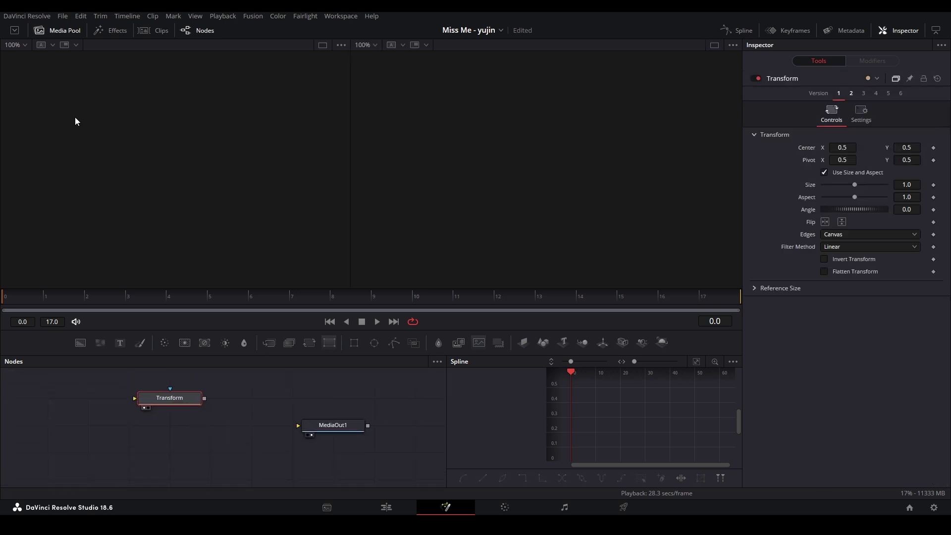
{"action": "left_click", "coordinate": [53, 26]}
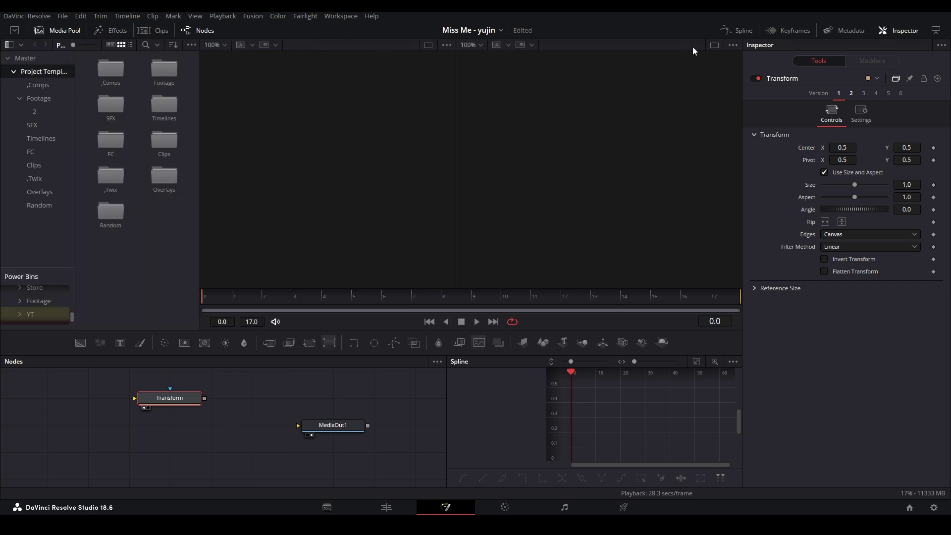
{"action": "left_click", "coordinate": [713, 46]}
{"action": "left_click", "coordinate": [332, 427]}
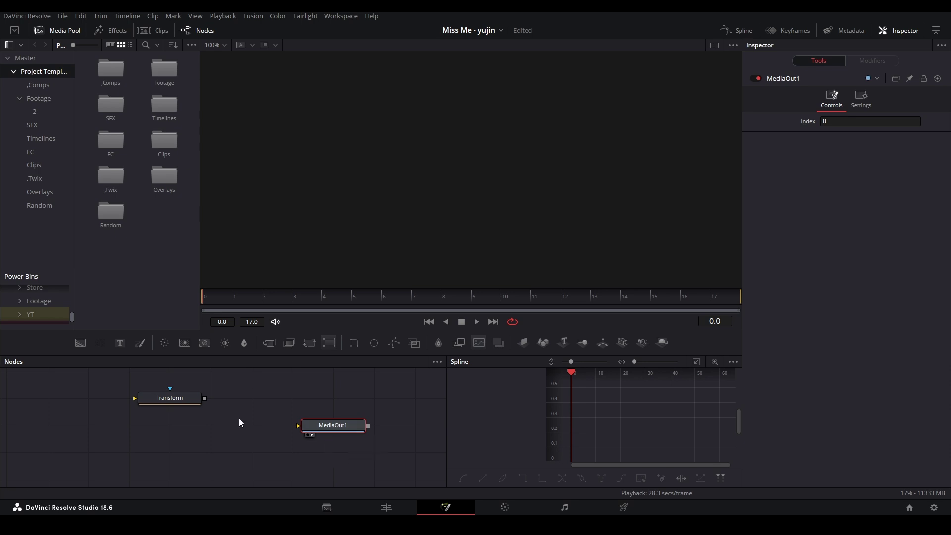
{"action": "left_click_drag", "start_coordinate": [120, 429], "coordinate": [192, 373]}
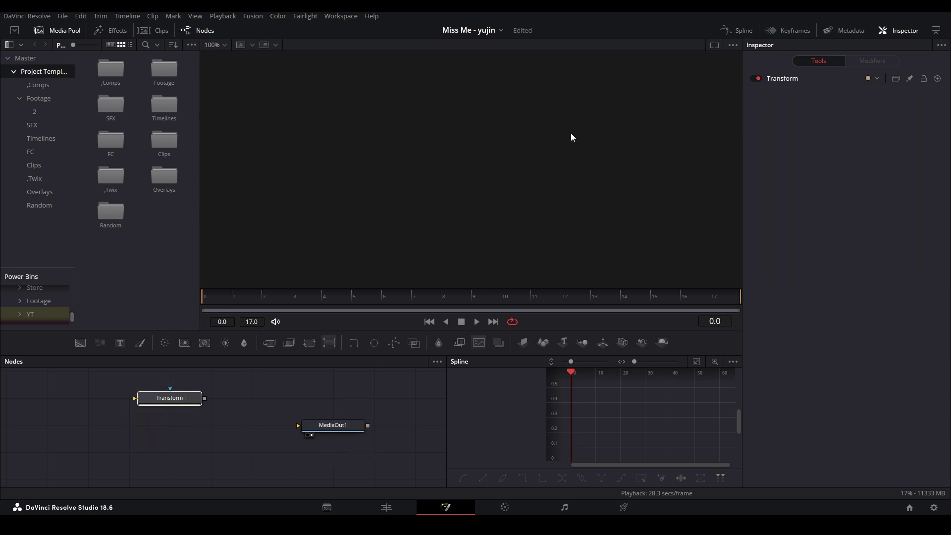
Add a SpotLight node, try the 3D viewer's lighting and shading options, then return to Edit
{"action": "left_click", "coordinate": [641, 341]}
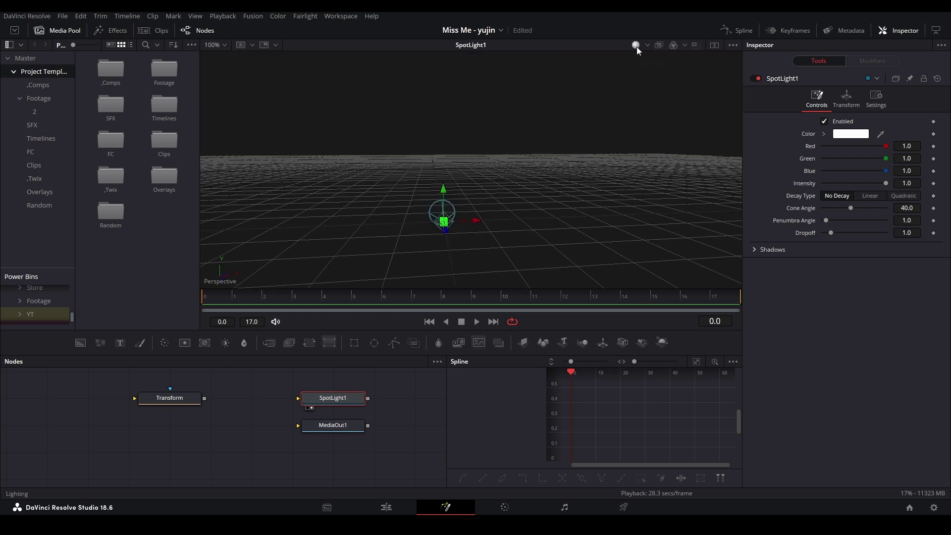
{"action": "left_click", "coordinate": [636, 45]}
{"action": "left_click", "coordinate": [648, 45]}
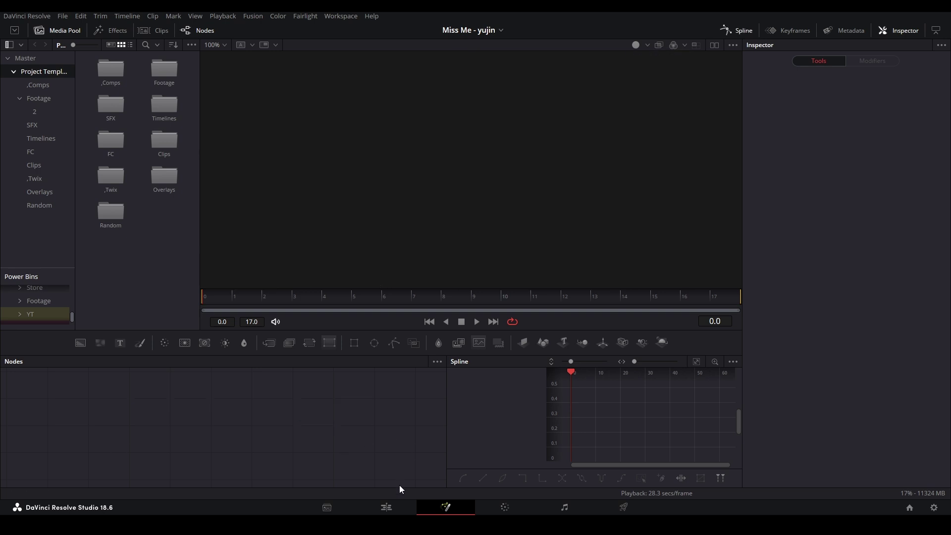
{"action": "left_click", "coordinate": [391, 504]}
Jump the playhead to Marker 2, then to 01:00:02:05 on the Jen Main timeline
{"action": "scroll", "coordinate": [479, 415], "scroll_direction": "left", "scroll_amount": 15}
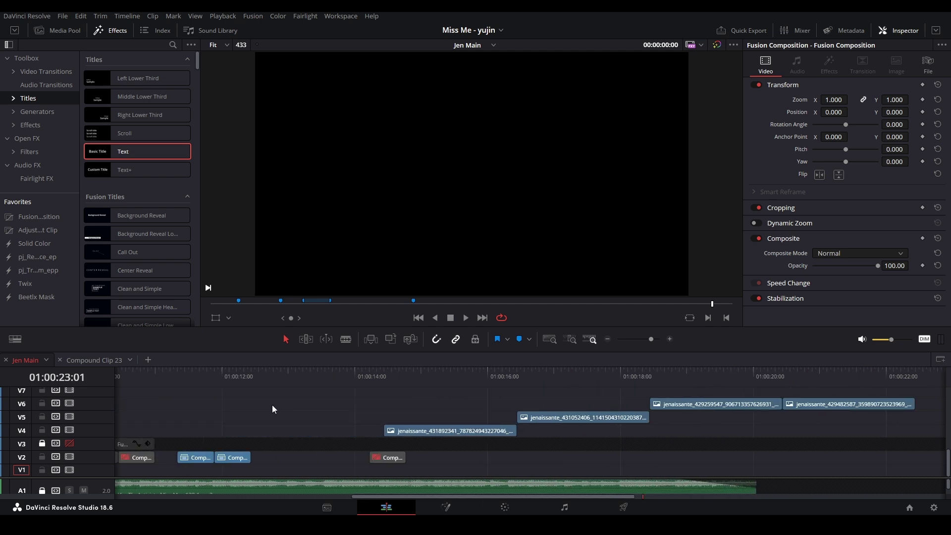
{"action": "left_click", "coordinate": [402, 370]}
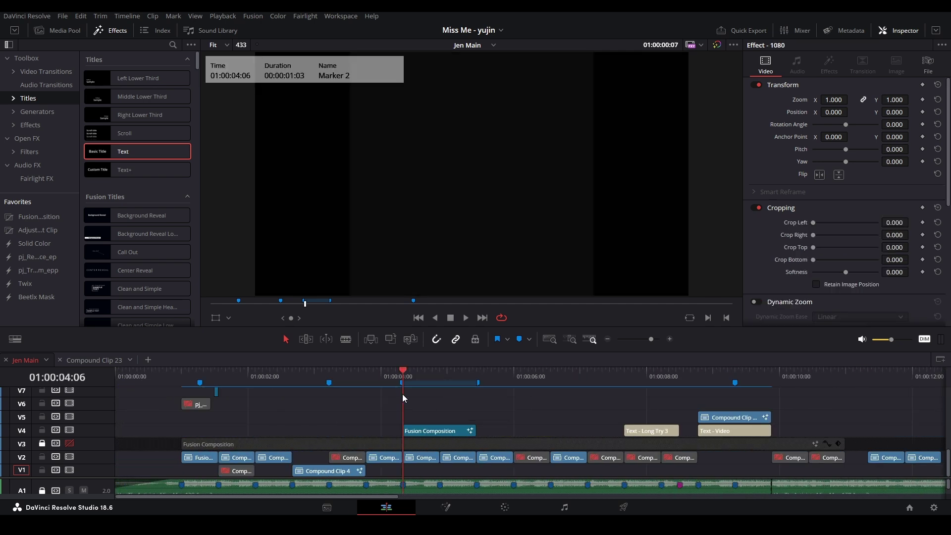
{"action": "scroll", "coordinate": [379, 397], "scroll_direction": "up", "scroll_amount": 1}
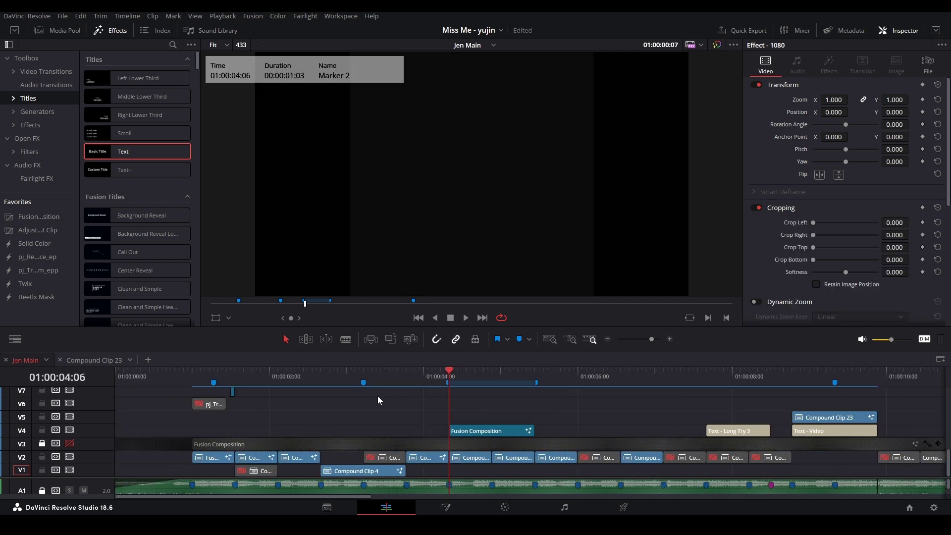
{"action": "left_click", "coordinate": [291, 375]}
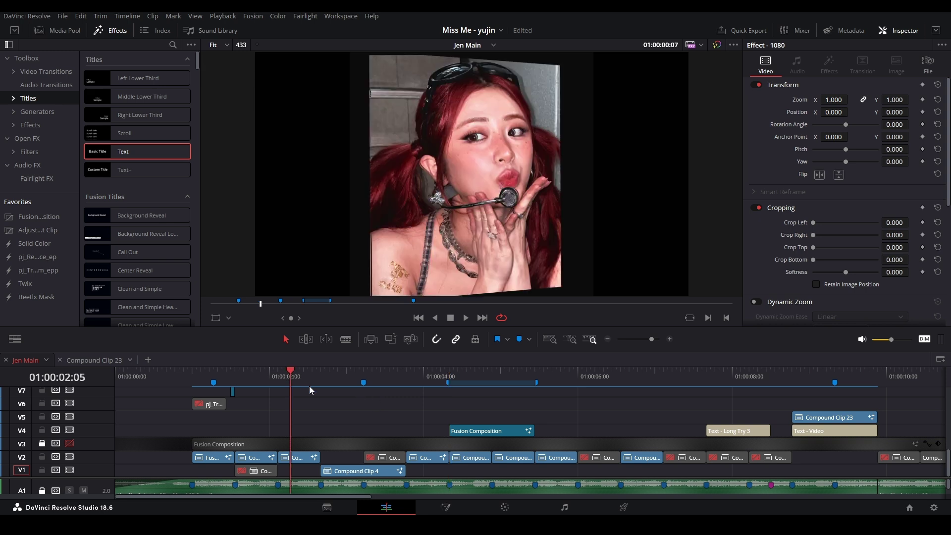
{"action": "scroll", "coordinate": [327, 426], "scroll_direction": "up", "scroll_amount": 2}
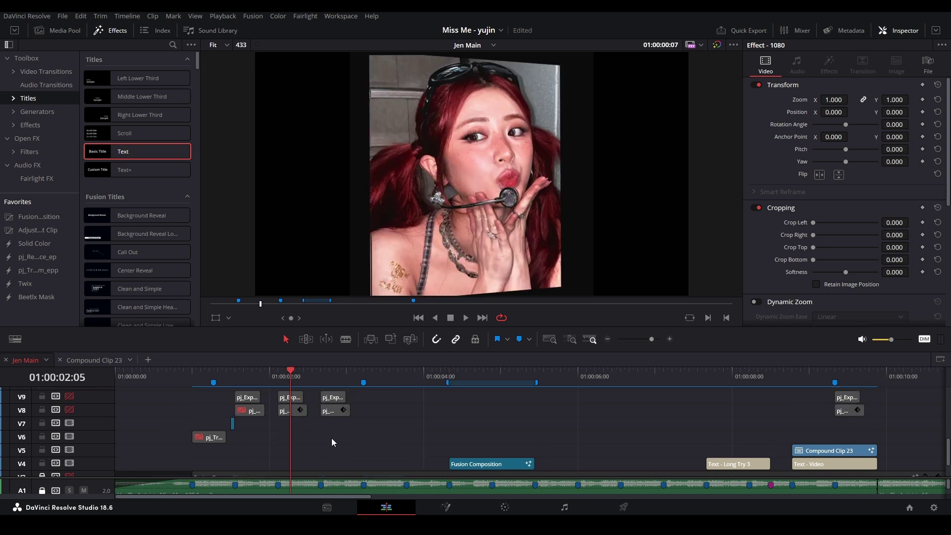
{"action": "scroll", "coordinate": [384, 426], "scroll_direction": "up", "scroll_amount": 3}
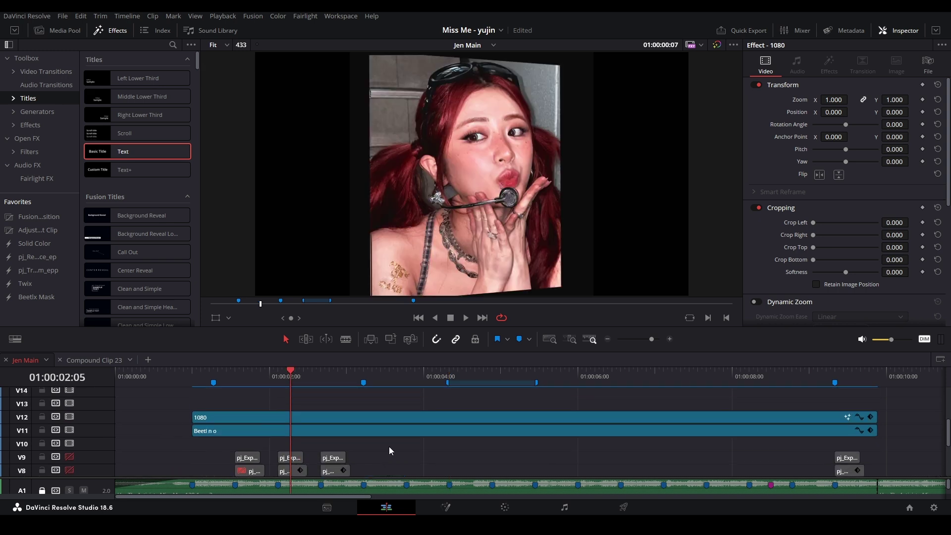
Inspect the 1080 clip and the V2 Fusion clip, then move the playhead back to about 01:00:01:05
{"action": "right_click", "coordinate": [292, 416]}
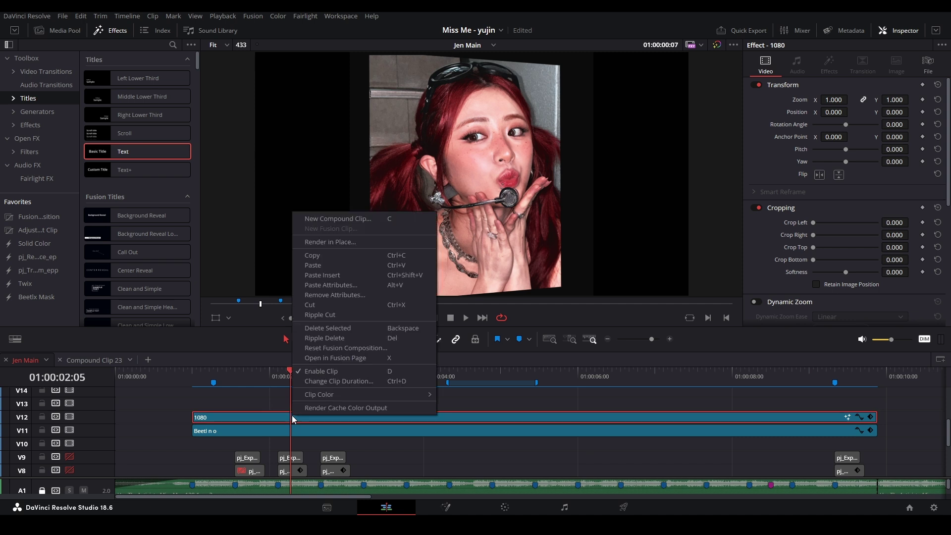
{"action": "left_click", "coordinate": [224, 407]}
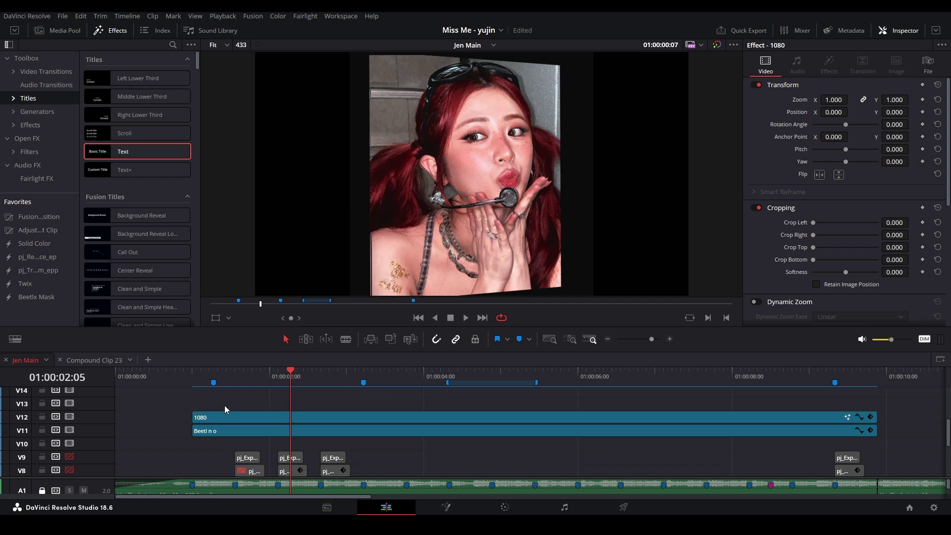
{"action": "scroll", "coordinate": [343, 430], "scroll_direction": "down", "scroll_amount": 5}
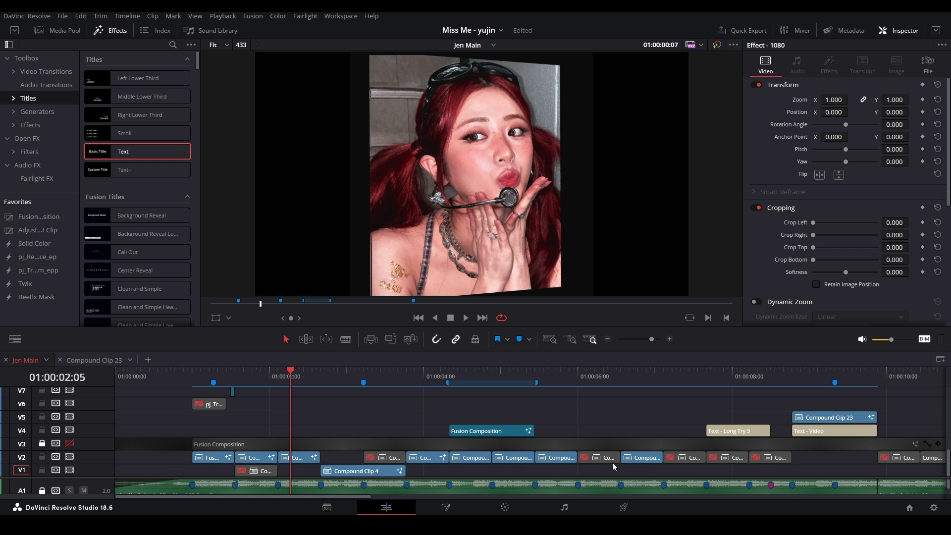
{"action": "left_click", "coordinate": [204, 459]}
{"action": "scroll", "coordinate": [171, 432], "scroll_direction": "up", "scroll_amount": 1}
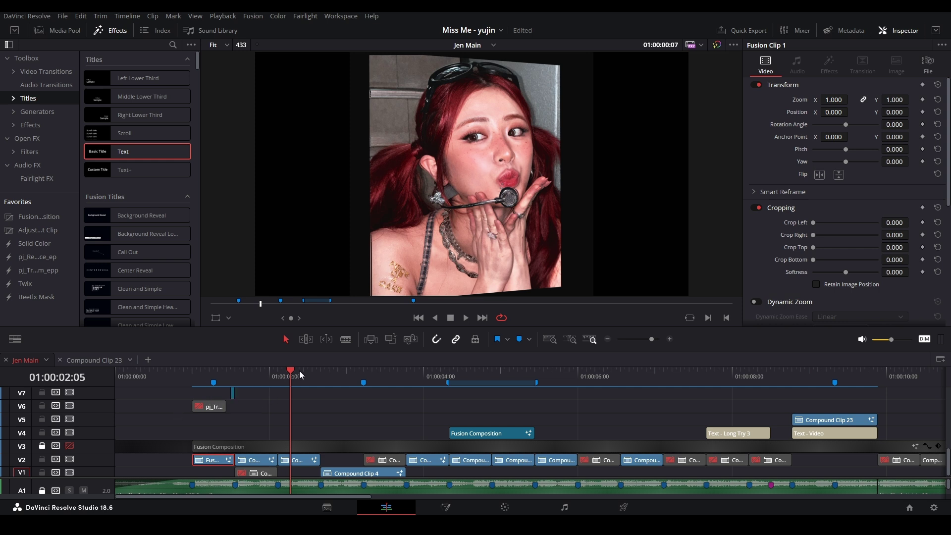
{"action": "scroll", "coordinate": [396, 436], "scroll_direction": "up", "scroll_amount": 3}
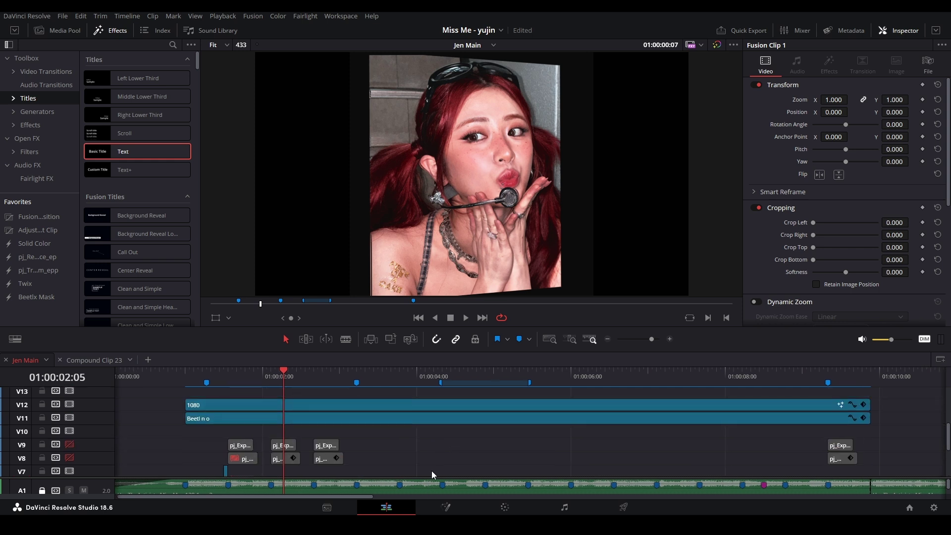
{"action": "left_click", "coordinate": [450, 412]}
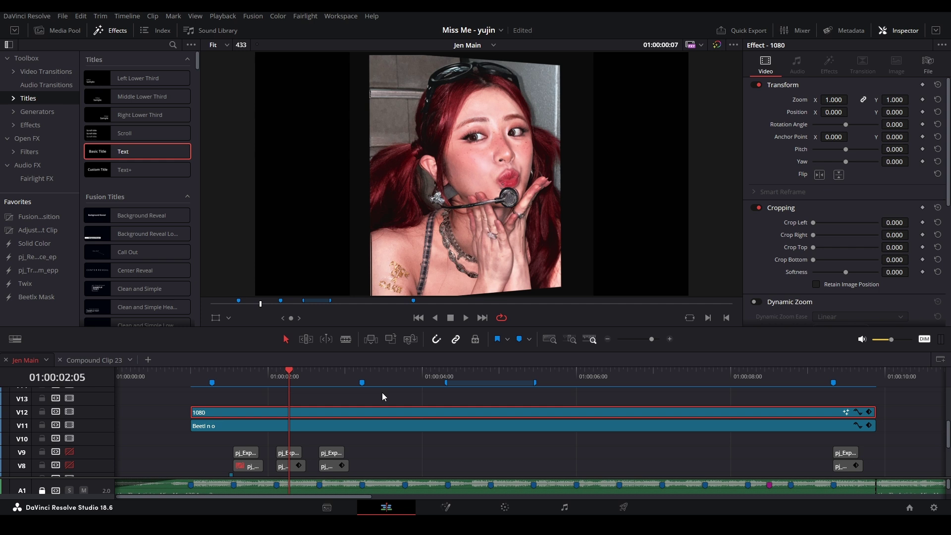
{"action": "left_click_drag", "start_coordinate": [228, 375], "coordinate": [212, 379]}
Play the timeline from the cue point, then bring up Fusion's tool search
{"action": "key", "text": "space"}
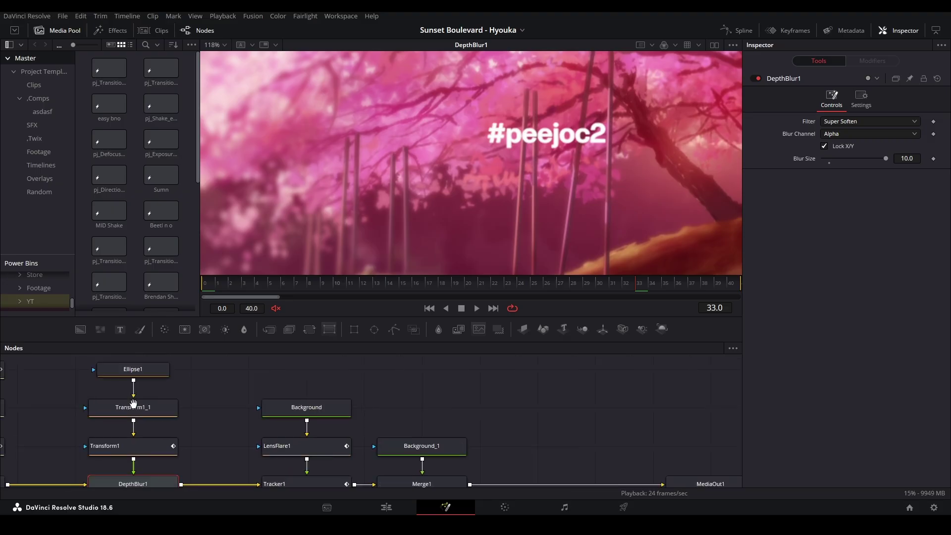
{"action": "key", "text": "shift+space"}
Add a GridWarp1 node with the Text1_1 asdasf text connected into its input
{"action": "type", "text": "grid"}
{"action": "key", "text": "Return"}
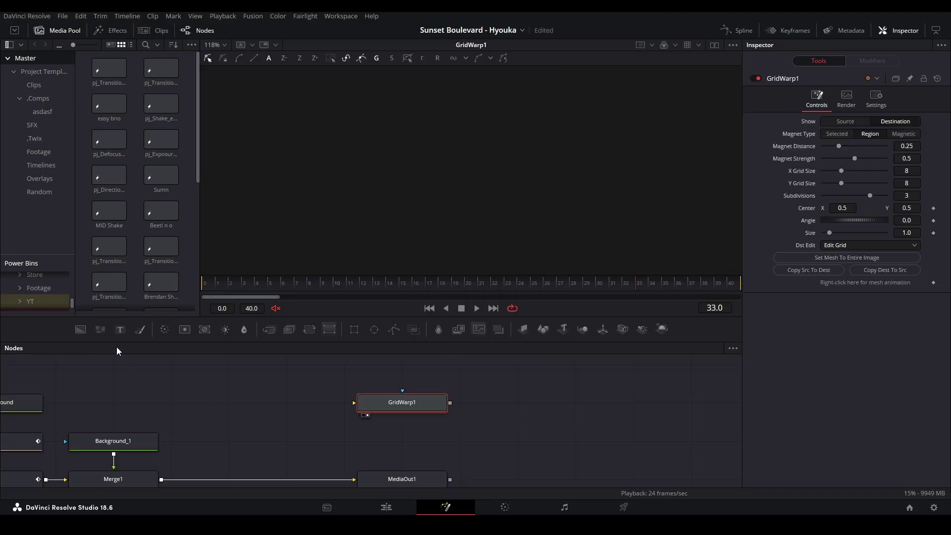
{"action": "left_click", "coordinate": [120, 330]}
{"action": "left_click_drag", "start_coordinate": [277, 381], "coordinate": [379, 424]}
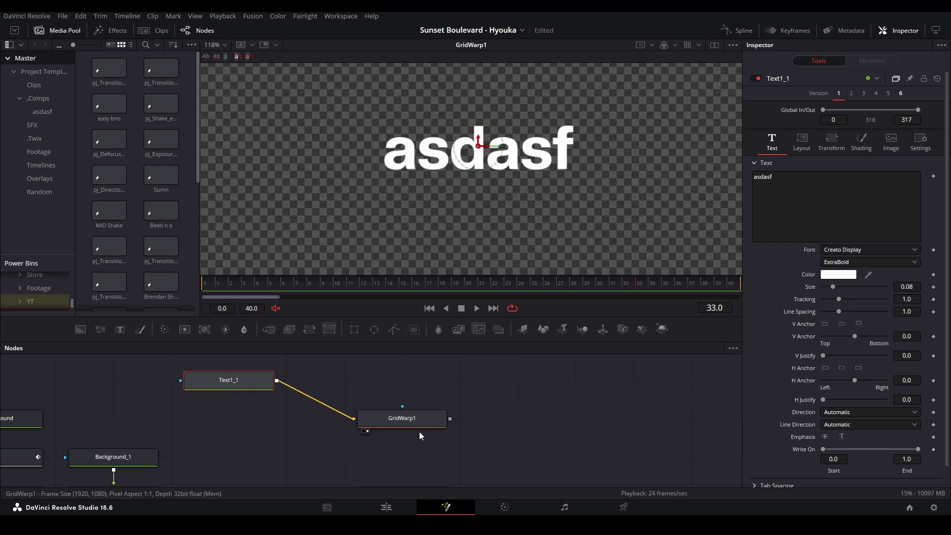
{"action": "left_click", "coordinate": [418, 425]}
Shrink the source mesh to one cell around the text, copy it to destination, set Magnet Type Selected
{"action": "left_click", "coordinate": [830, 124]}
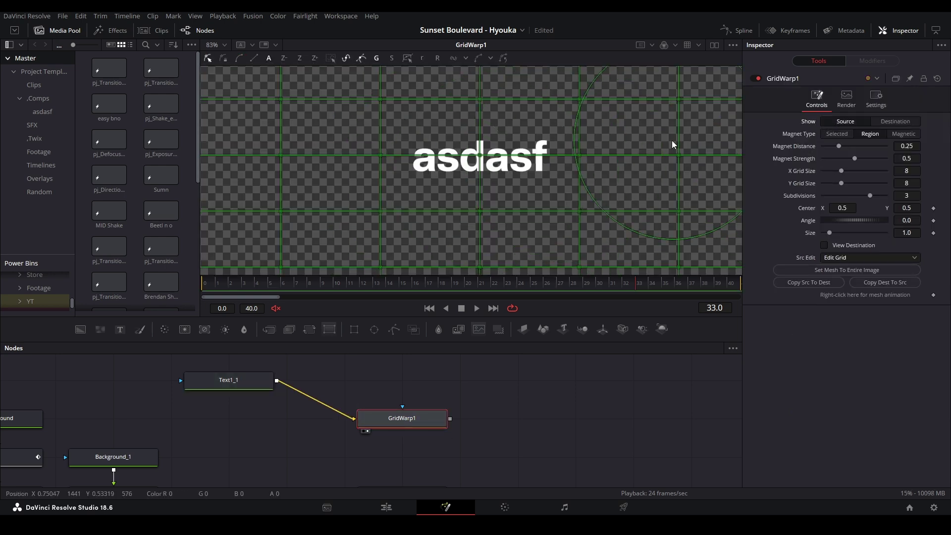
{"action": "scroll", "coordinate": [554, 174], "scroll_direction": "down", "scroll_amount": 4}
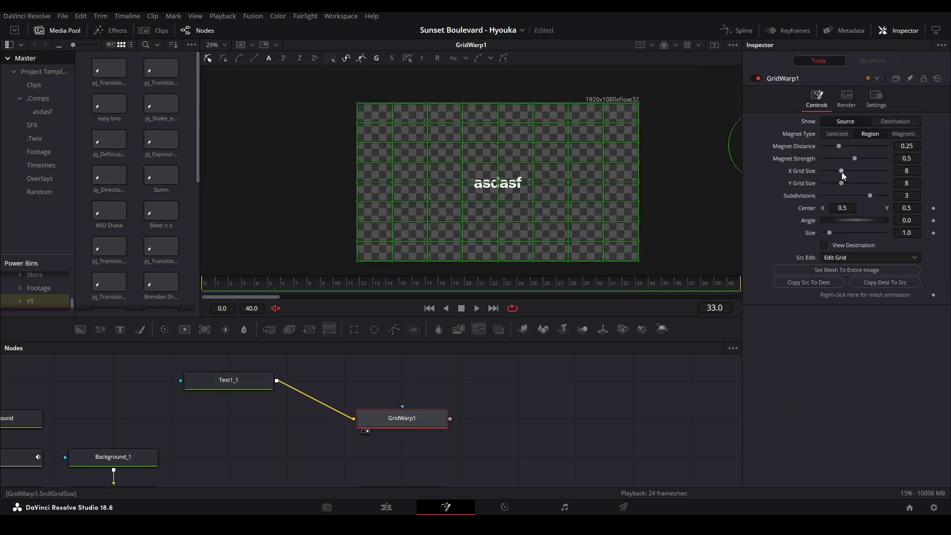
{"action": "left_click_drag", "start_coordinate": [842, 171], "coordinate": [822, 179]}
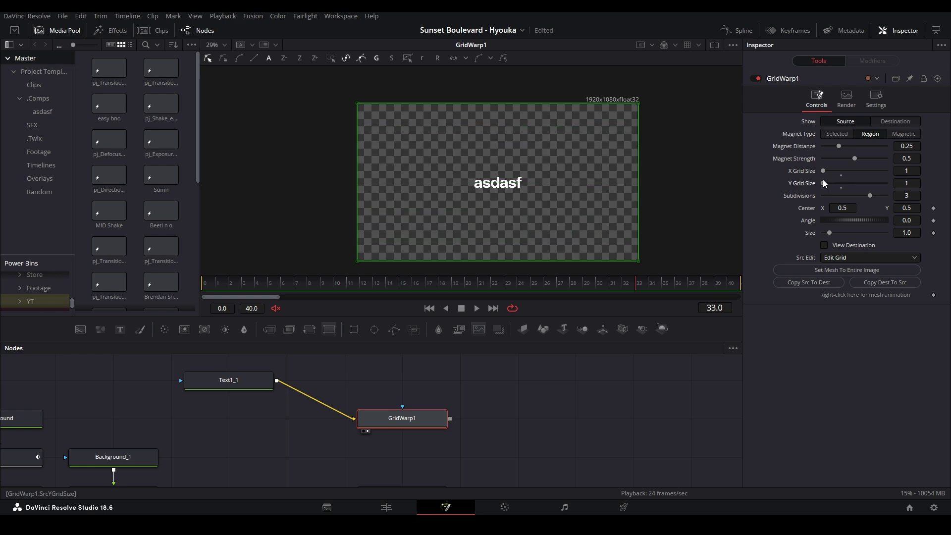
{"action": "left_click_drag", "start_coordinate": [357, 102], "coordinate": [467, 187]}
{"action": "left_click_drag", "start_coordinate": [639, 261], "coordinate": [530, 180]}
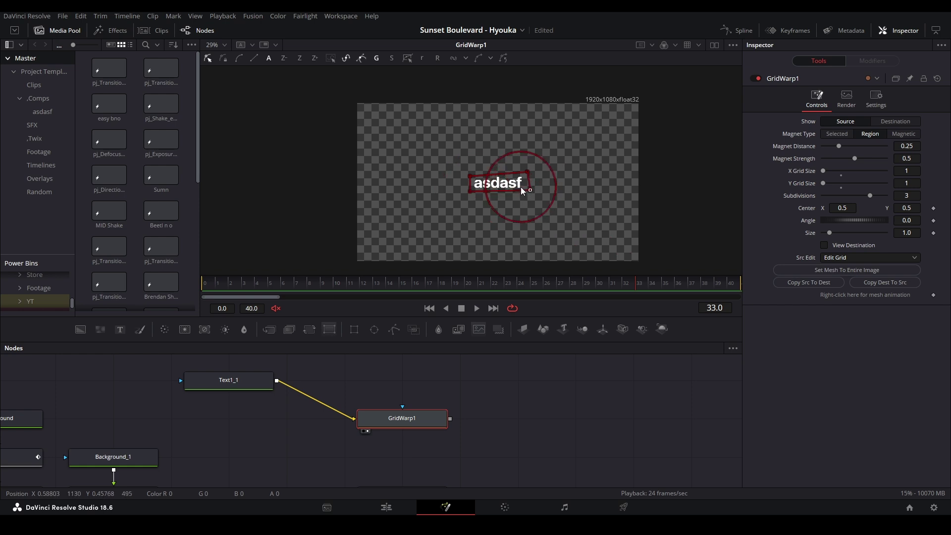
{"action": "scroll", "coordinate": [521, 186], "scroll_direction": "up", "scroll_amount": 5}
{"action": "left_click_drag", "start_coordinate": [546, 121], "coordinate": [542, 131]}
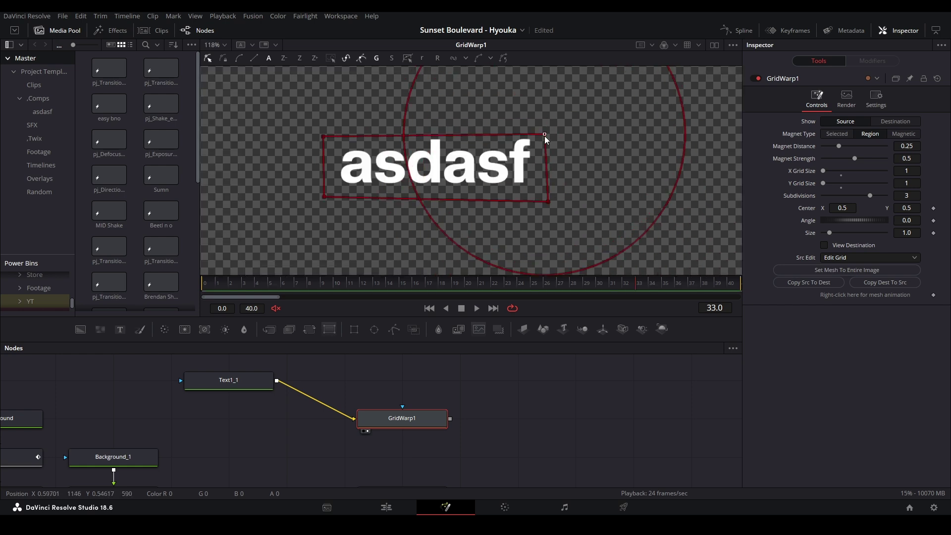
{"action": "left_click", "coordinate": [813, 284]}
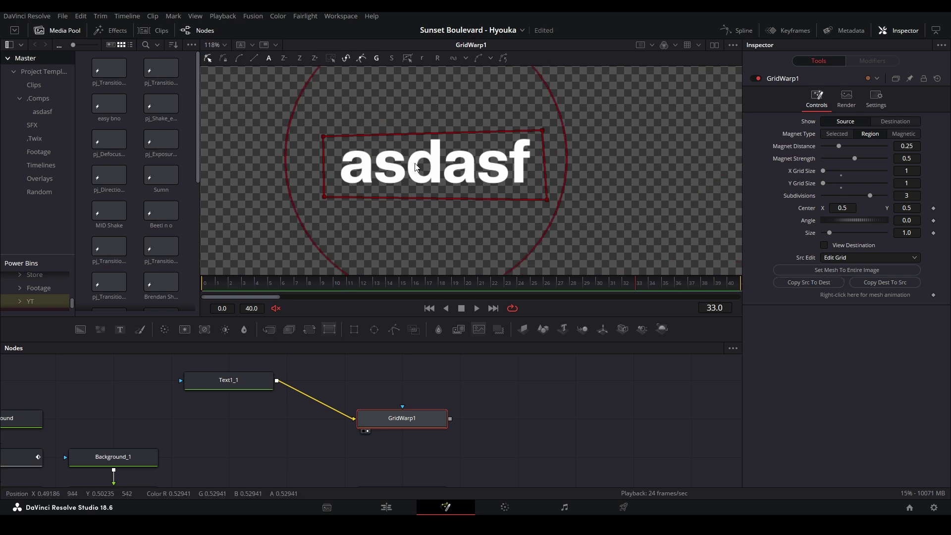
{"action": "left_click", "coordinate": [831, 137]}
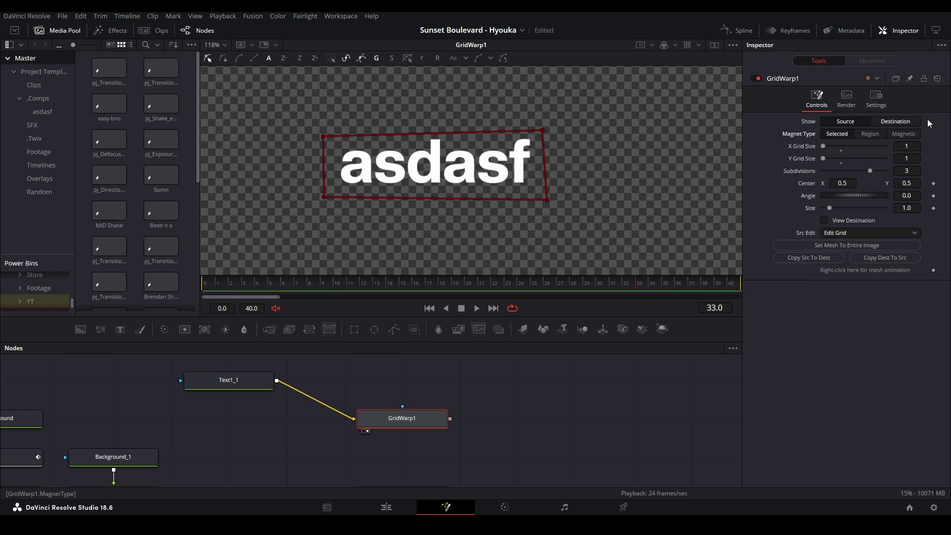
Keyframe the destination mesh, then at frame 40 drag its right-side points to bend the text
{"action": "left_click", "coordinate": [895, 122]}
{"action": "scroll", "coordinate": [454, 154], "scroll_direction": "down", "scroll_amount": 2}
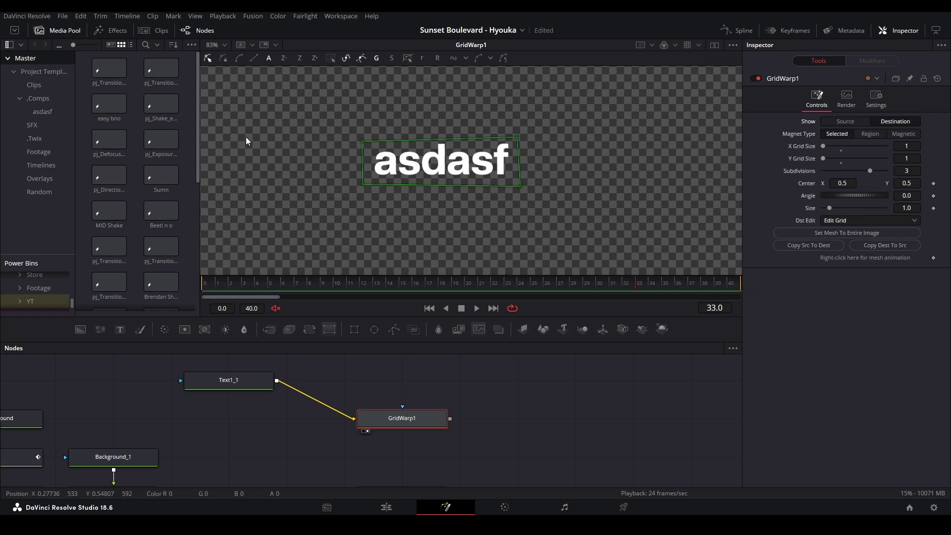
{"action": "left_click", "coordinate": [934, 257]}
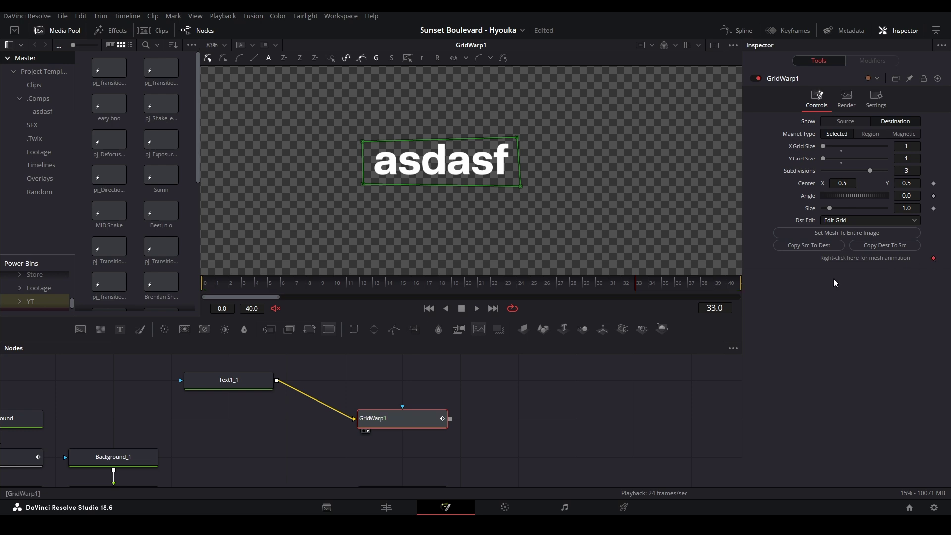
{"action": "left_click", "coordinate": [731, 283]}
{"action": "left_click", "coordinate": [933, 257]}
{"action": "left_click_drag", "start_coordinate": [554, 208], "coordinate": [503, 110]}
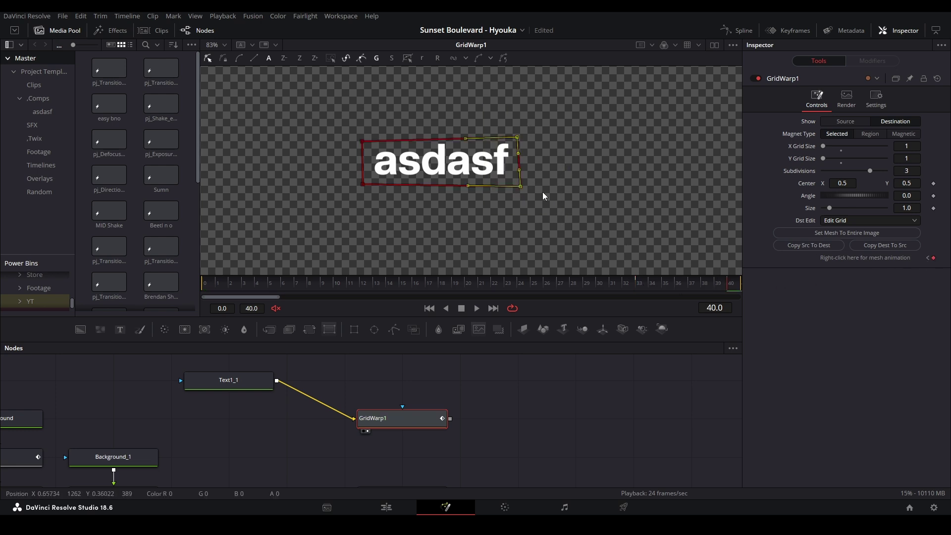
{"action": "left_click_drag", "start_coordinate": [468, 185], "coordinate": [543, 237]}
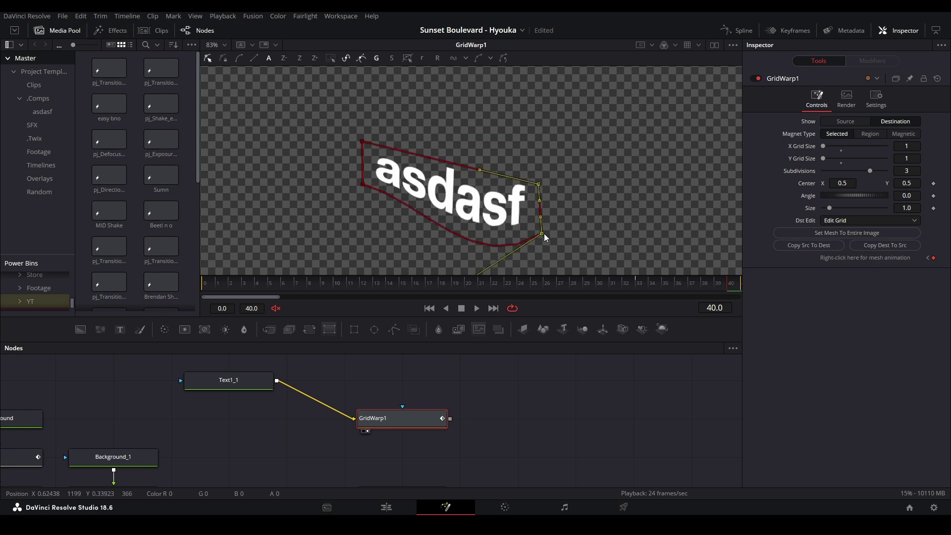
{"action": "left_click_drag", "start_coordinate": [542, 189], "coordinate": [620, 162]}
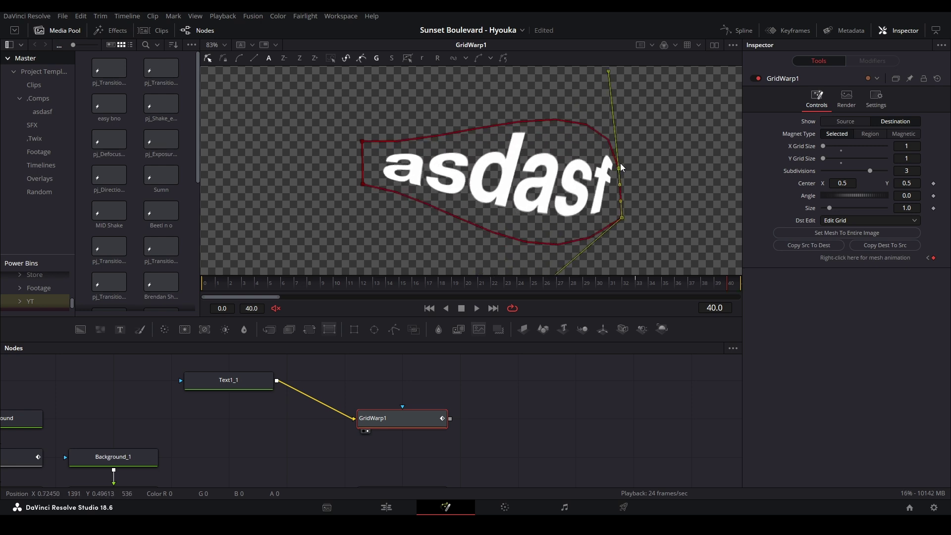
Scrub frames 33–40 to preview the warp and remove an unwanted Transform node
{"action": "left_click", "coordinate": [637, 278]}
{"action": "left_click", "coordinate": [721, 277]}
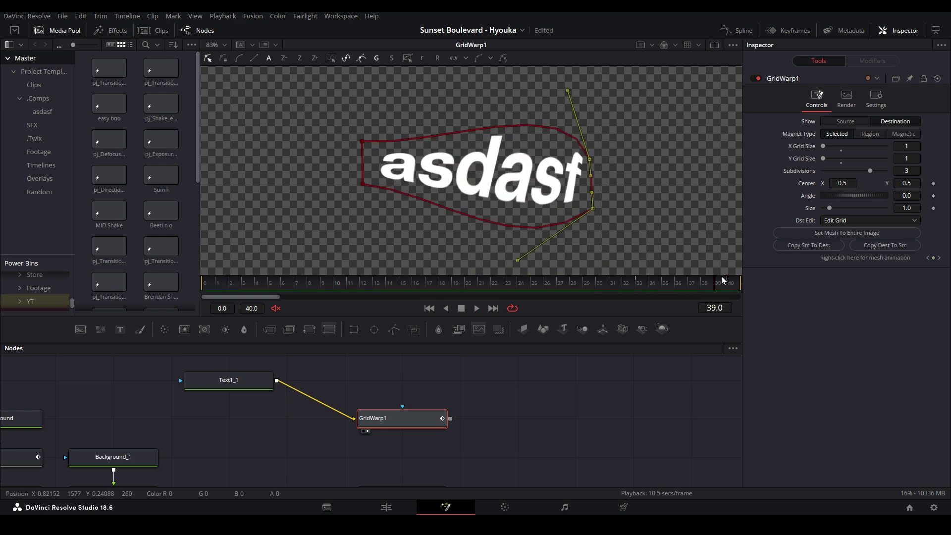
{"action": "left_click_drag", "start_coordinate": [721, 280], "coordinate": [632, 278]}
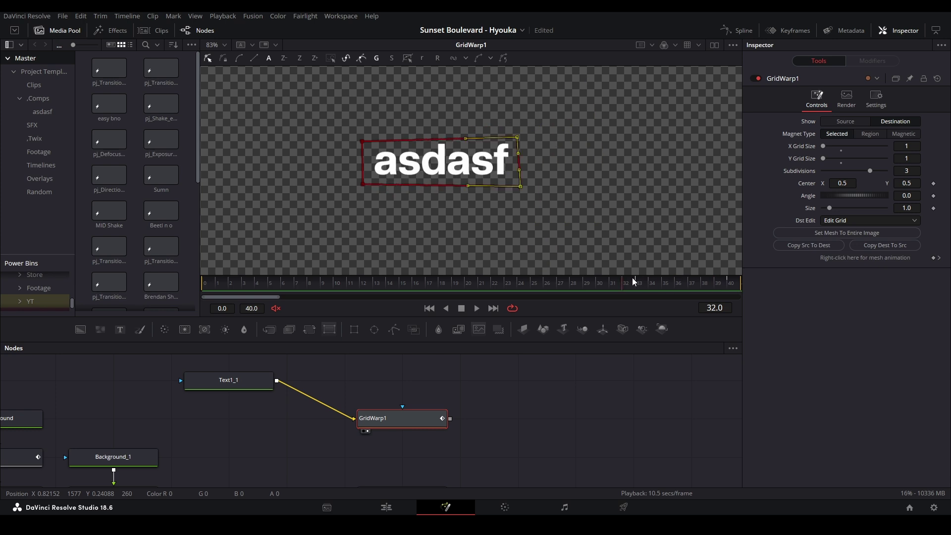
{"action": "left_click", "coordinate": [557, 373]}
{"action": "scroll", "coordinate": [489, 398], "scroll_direction": "down", "scroll_amount": 4}
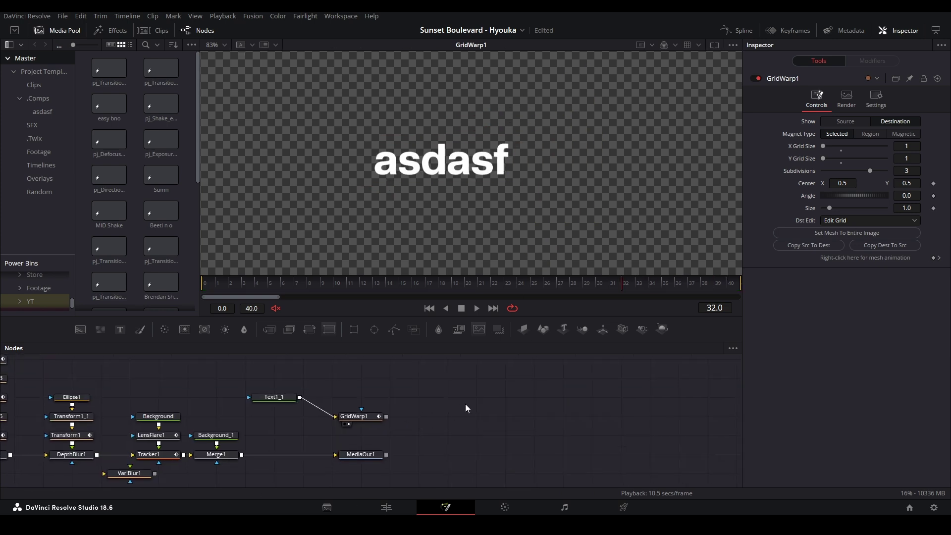
{"action": "left_click_drag", "start_coordinate": [309, 330], "coordinate": [448, 377]}
{"action": "key", "text": "Delete"}
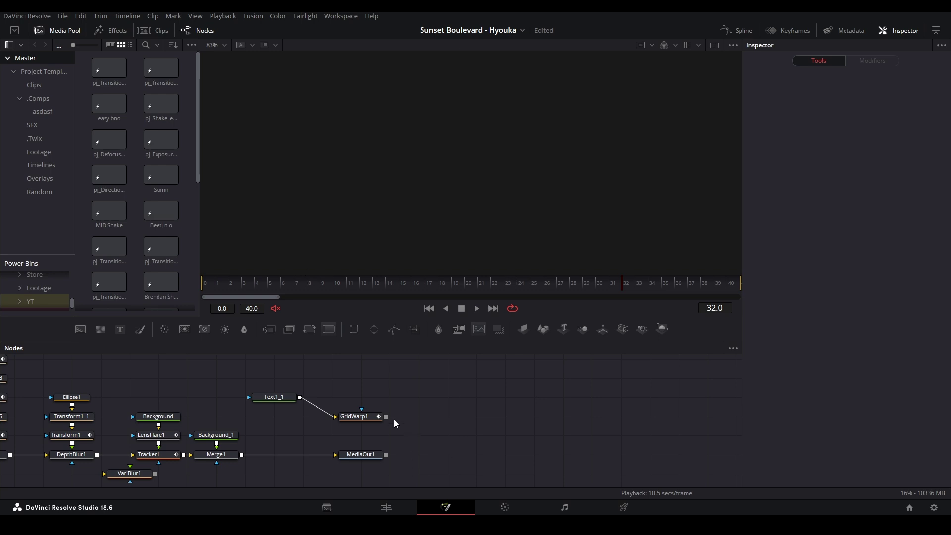
Delete Text1_1 and GridWarp1, leaving MediaOut1's cherry-blossom image fitted in the viewer
{"action": "left_click_drag", "start_coordinate": [396, 426], "coordinate": [277, 375]}
{"action": "key", "text": "Delete"}
{"action": "left_click", "coordinate": [365, 456]}
{"action": "key", "text": "2"}
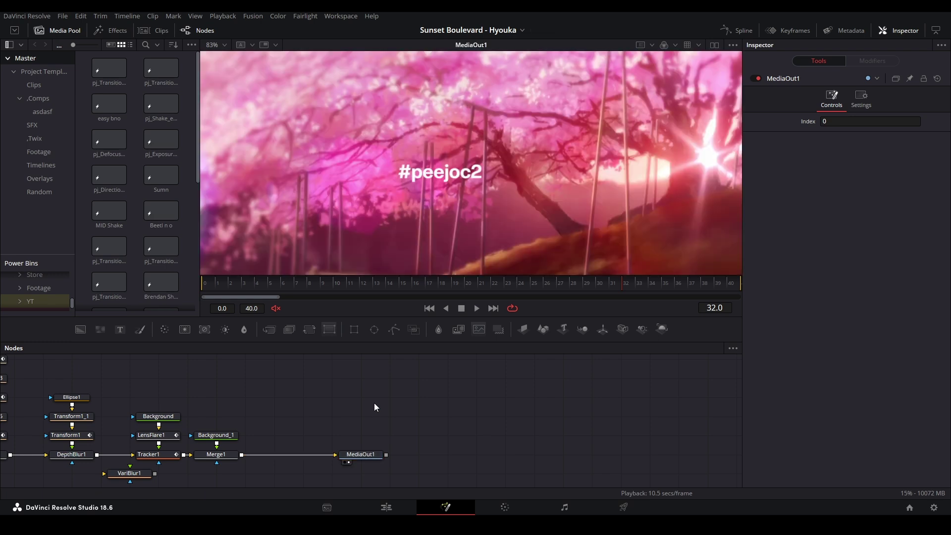
{"action": "key", "text": "ctrl+f"}
{"action": "scroll", "coordinate": [236, 432], "scroll_direction": "up", "scroll_amount": 3}
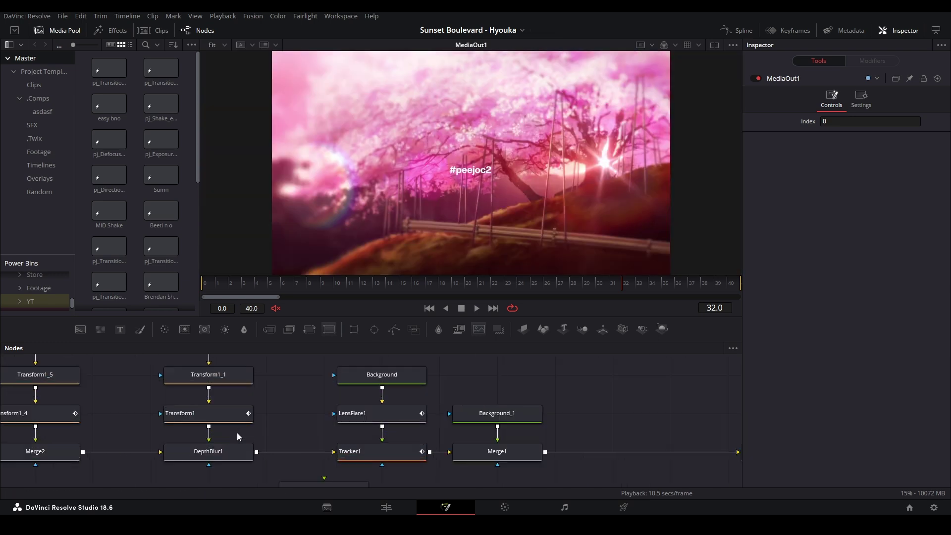
{"action": "left_click_drag", "start_coordinate": [237, 432], "coordinate": [257, 454]}
{"action": "scroll", "coordinate": [278, 438], "scroll_direction": "down", "scroll_amount": 3}
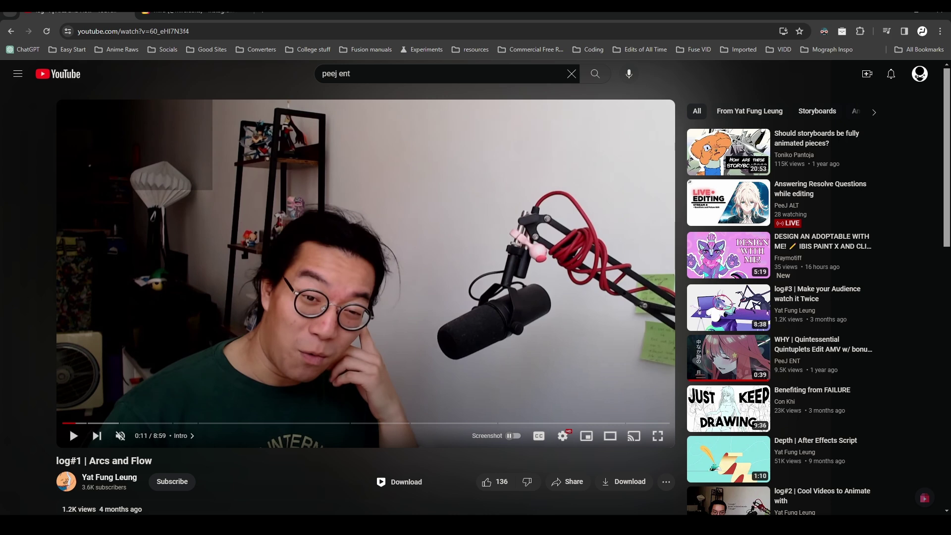
Run a new YouTube search for a creator's name
{"action": "triple_click", "coordinate": [446, 79]}
{"action": "type", "text": "ryan"}
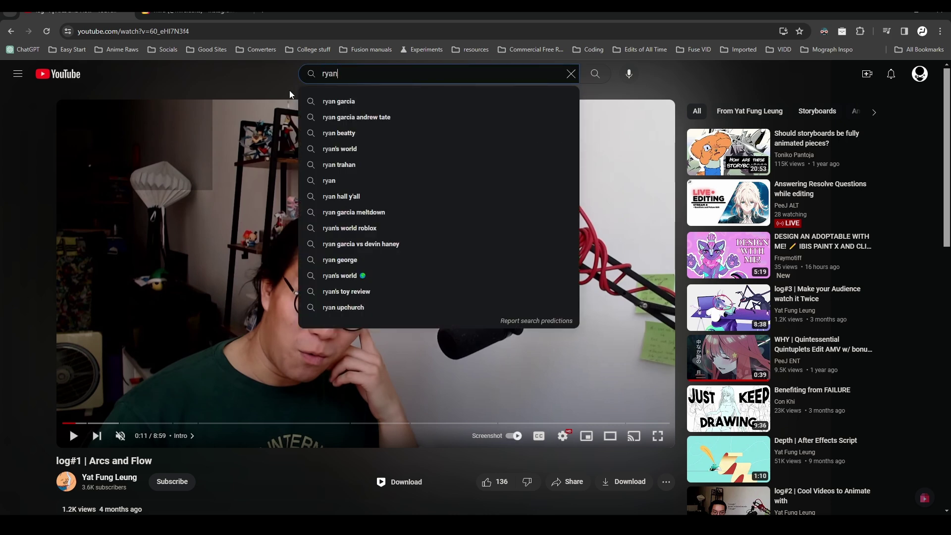
{"action": "type", "text": " doris"}
{"action": "key", "text": "Return"}
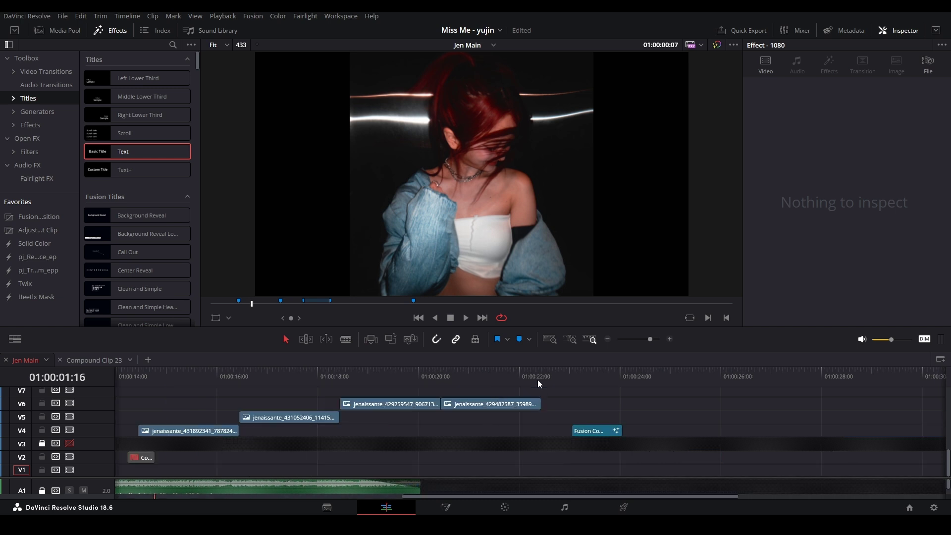
Open the Fusion Composition clip in Fusion and add a white Grid1 node fed by a Background
{"action": "left_click", "coordinate": [595, 438]}
{"action": "key", "text": "shift+5"}
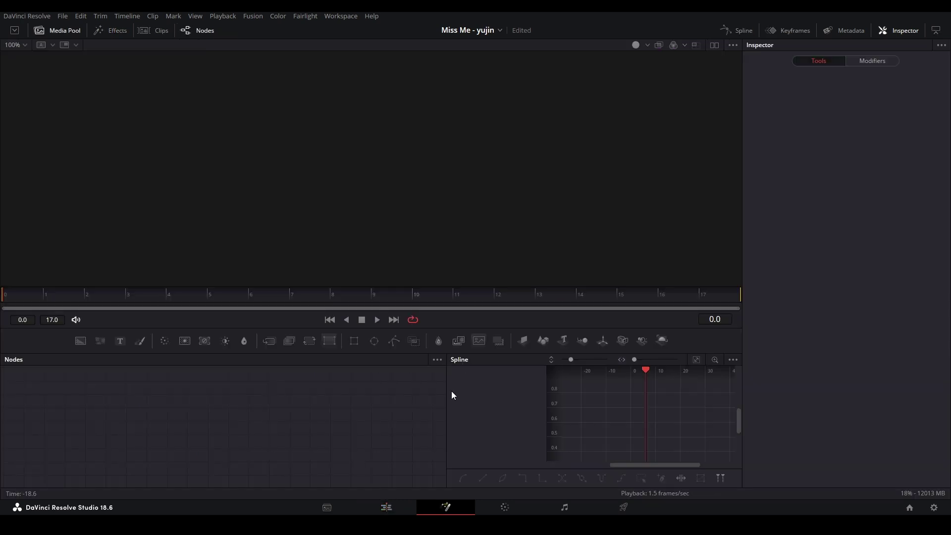
{"action": "key", "text": "shift+space"}
{"action": "type", "text": "grid"}
{"action": "key", "text": "Return"}
{"action": "left_click_drag", "start_coordinate": [80, 341], "coordinate": [254, 404]}
{"action": "left_click", "coordinate": [287, 402]}
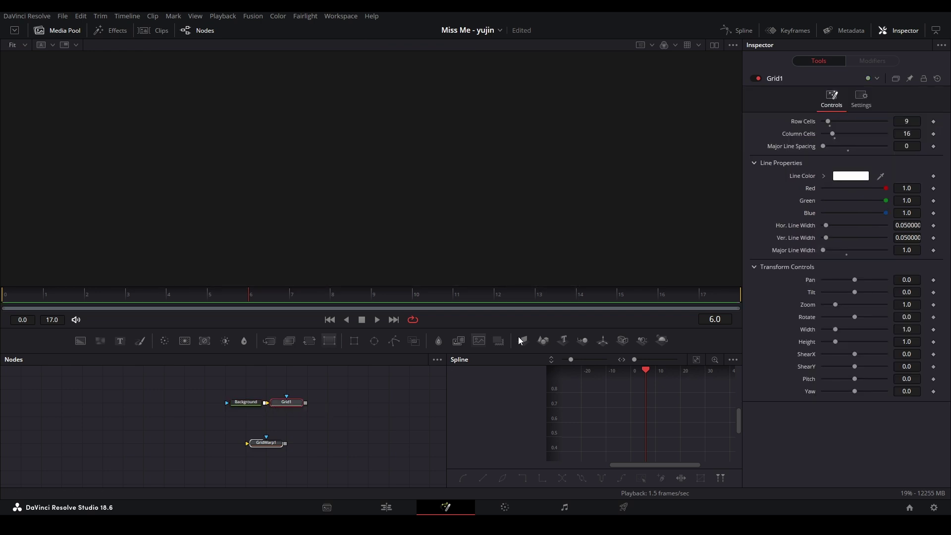
{"action": "key", "text": "1"}
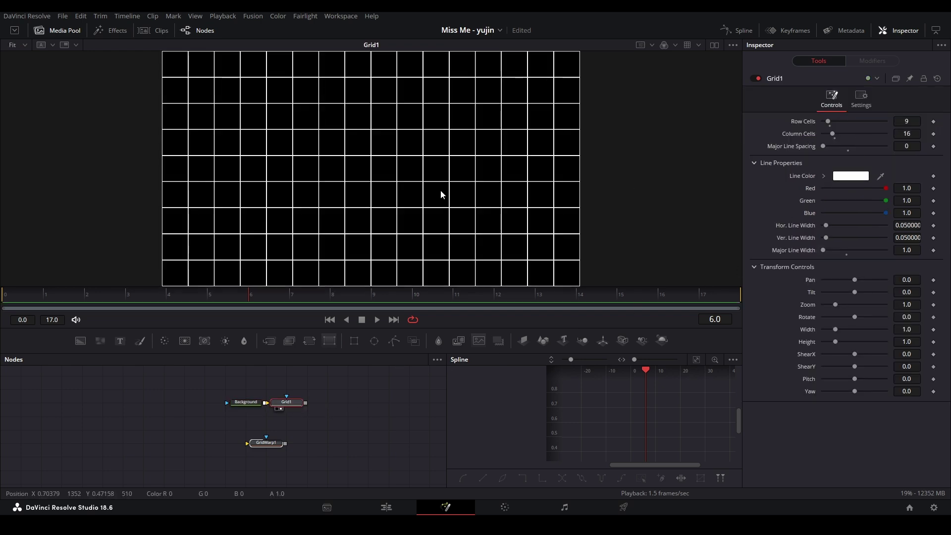
{"action": "left_click_drag", "start_coordinate": [363, 415], "coordinate": [224, 395]}
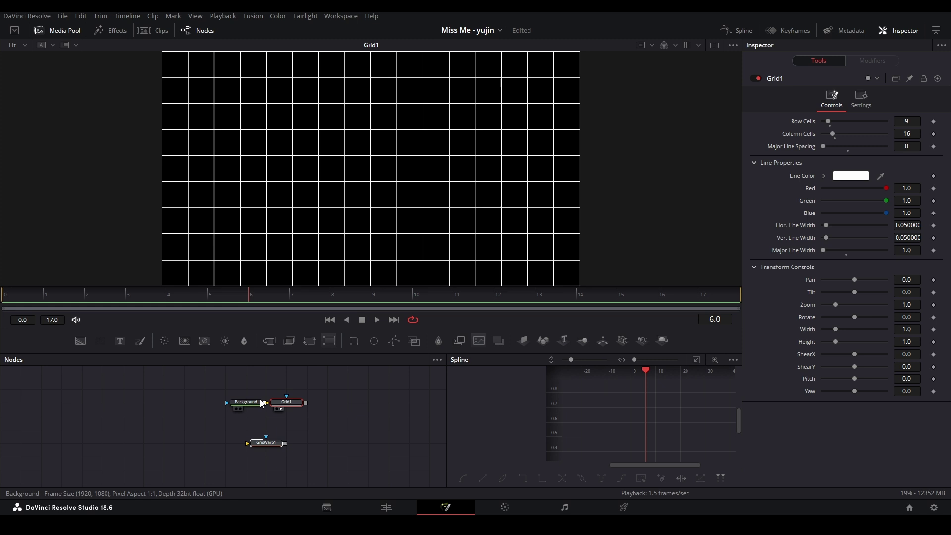
{"action": "left_click_drag", "start_coordinate": [391, 452], "coordinate": [286, 409]}
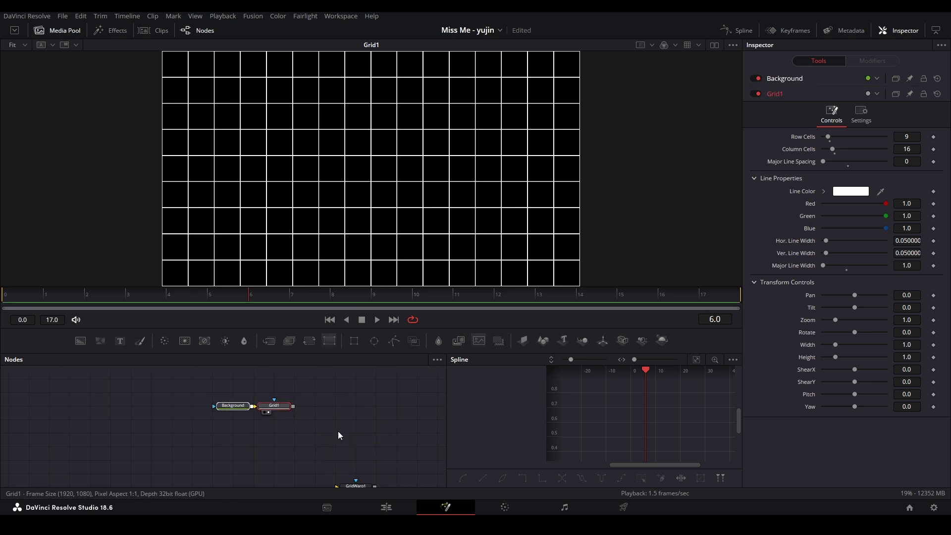
Add a Transform after Grid1 with Wrap edges and size 0.474 so the grid tiles
{"action": "left_click", "coordinate": [309, 340]}
{"action": "left_click", "coordinate": [847, 235]}
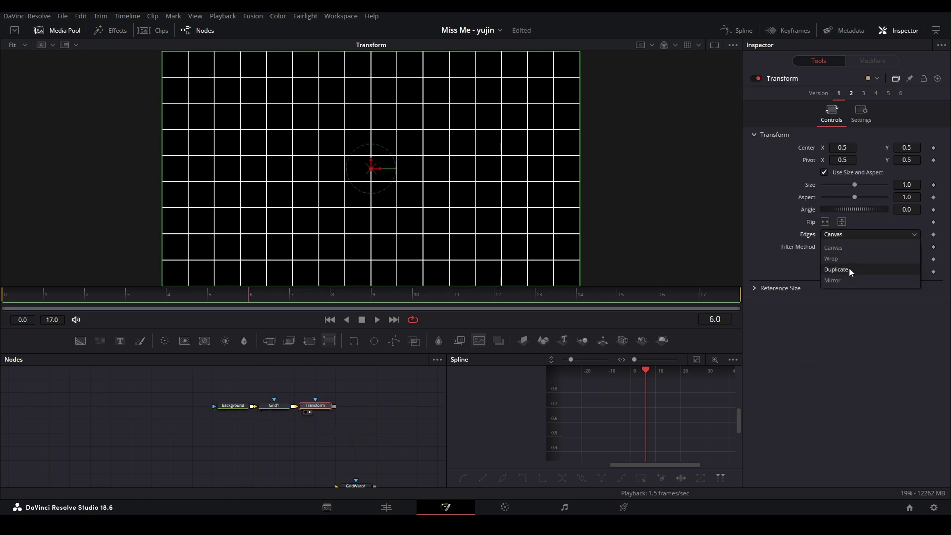
{"action": "left_click", "coordinate": [847, 259]}
{"action": "left_click_drag", "start_coordinate": [906, 185], "coordinate": [865, 184]}
Set Grid1's horizontal line width to 0.024 and vertical line width to 0.01
{"action": "left_click", "coordinate": [274, 405]}
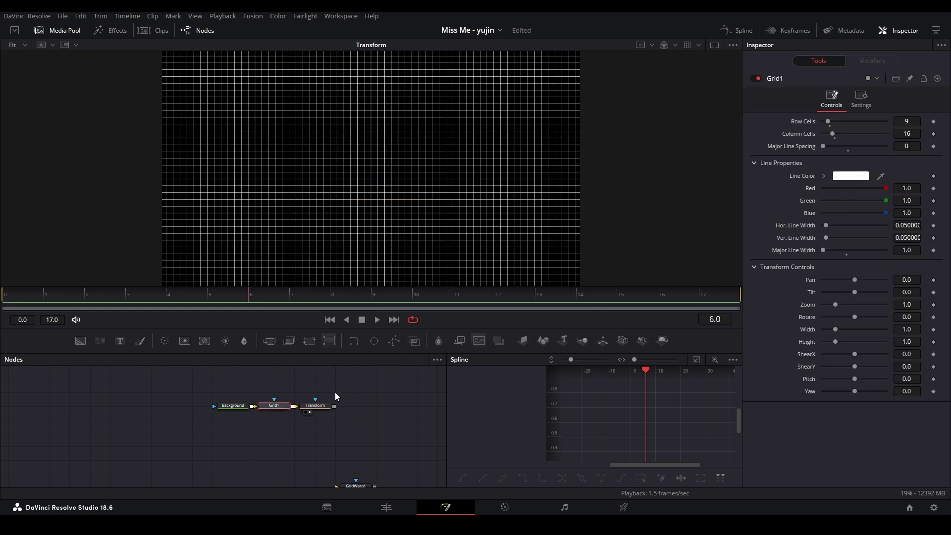
{"action": "left_click_drag", "start_coordinate": [315, 405], "coordinate": [335, 405]}
{"action": "left_click", "coordinate": [262, 405]}
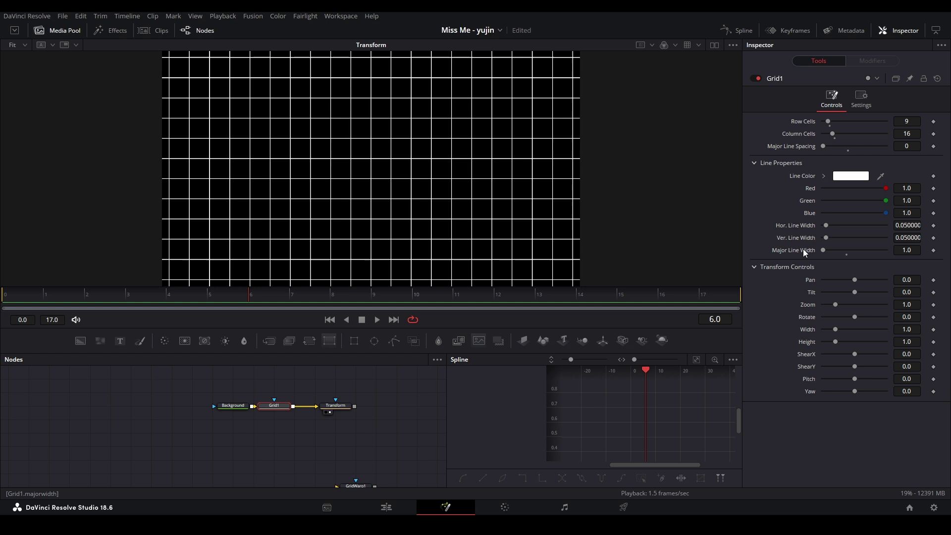
{"action": "left_click_drag", "start_coordinate": [887, 223], "coordinate": [872, 224]}
{"action": "type", "text": "24"}
{"action": "key", "text": "Tab"}
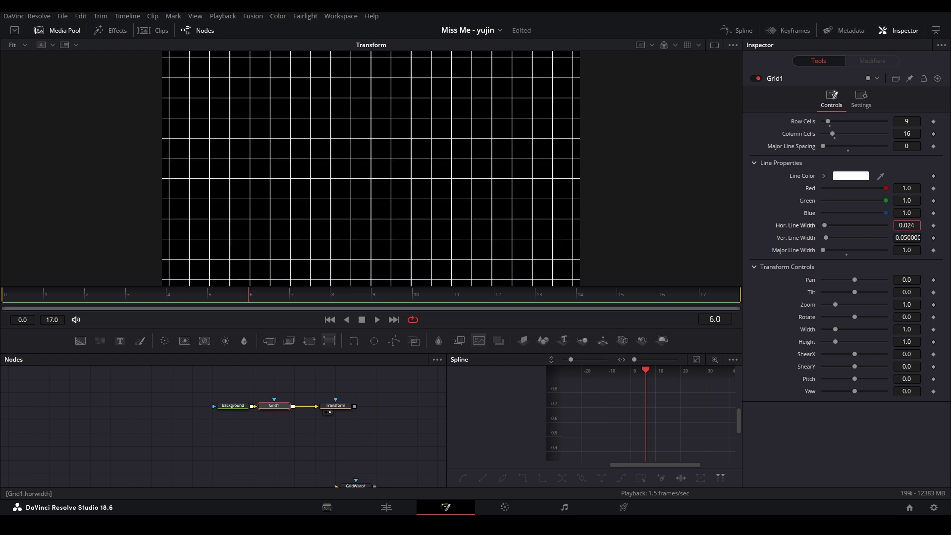
{"action": "type", "text": "0.01"}
{"action": "key", "text": "Return"}
Add a Brightness Contrast node after Transform with Gain lowered to 0.66
{"action": "left_click_drag", "start_coordinate": [336, 406], "coordinate": [356, 405]}
{"action": "left_click", "coordinate": [225, 341]}
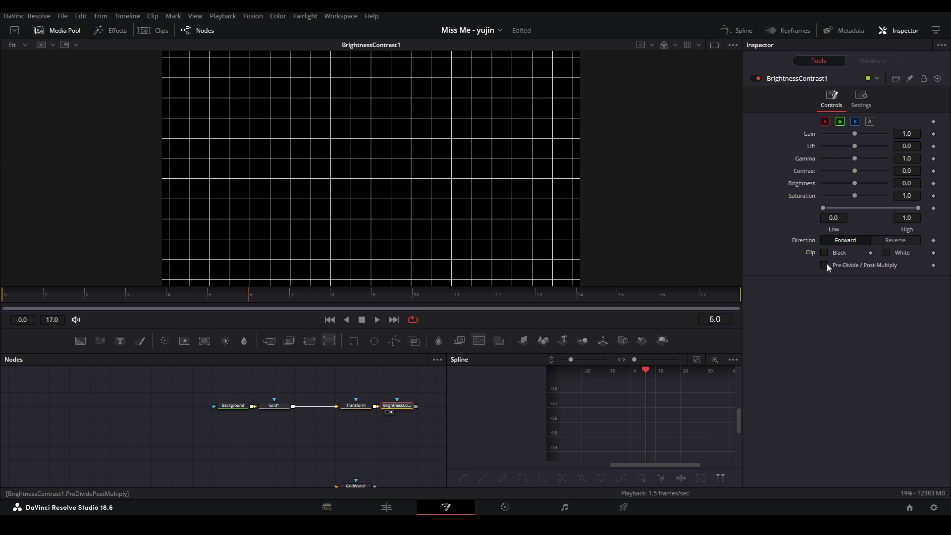
{"action": "left_click_drag", "start_coordinate": [852, 134], "coordinate": [829, 136]}
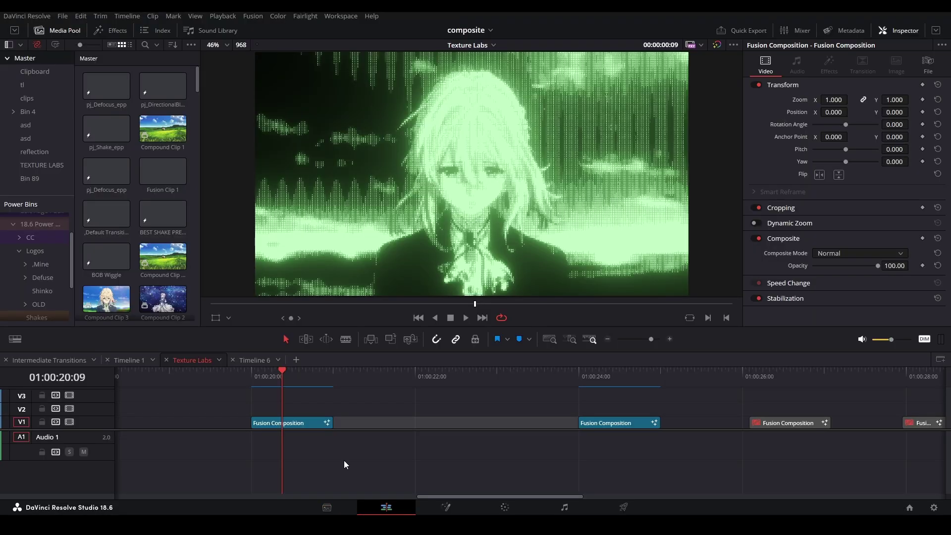
Drop a Fusion Composition from Favorites onto V1 at the playhead and open it in Fusion
{"action": "key", "text": "shift+5"}
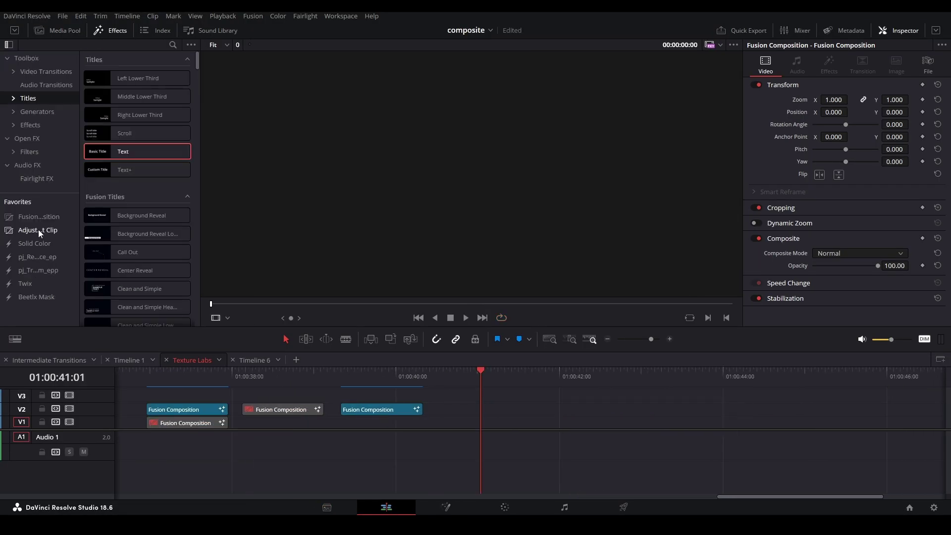
{"action": "left_click_drag", "start_coordinate": [38, 216], "coordinate": [486, 423]}
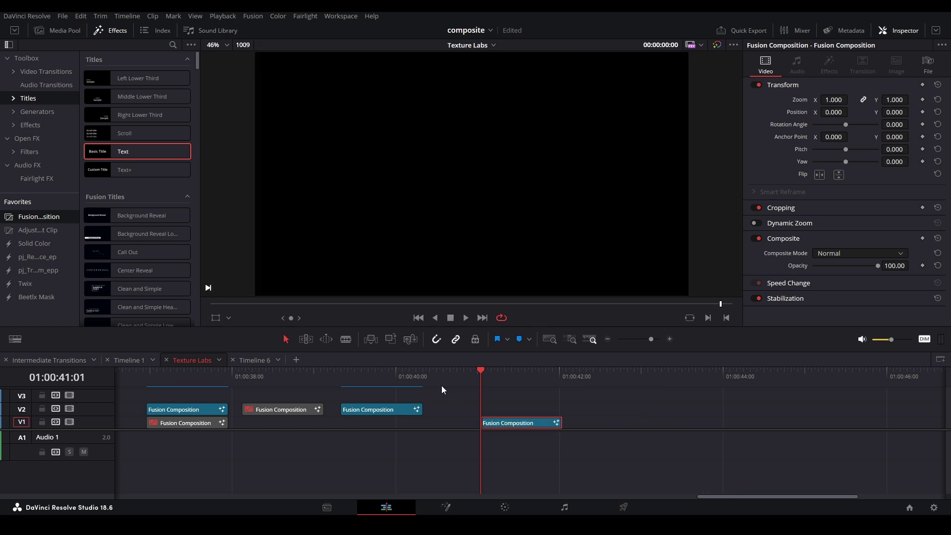
{"action": "key", "text": "shift+5"}
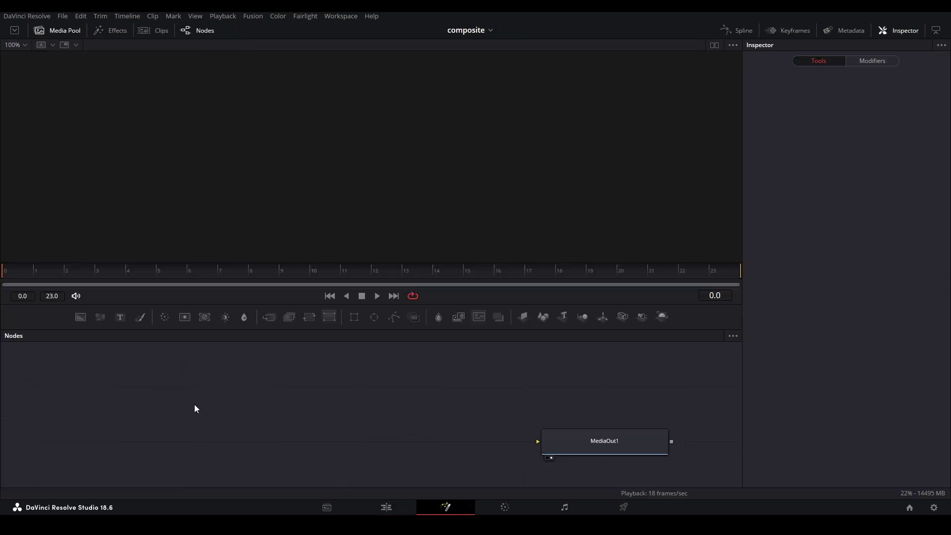
Bring the compound clip in as MediaIn1 and connect it into a new Bitmap node
{"action": "left_click", "coordinate": [57, 30]}
{"action": "left_click_drag", "start_coordinate": [160, 101], "coordinate": [294, 442]}
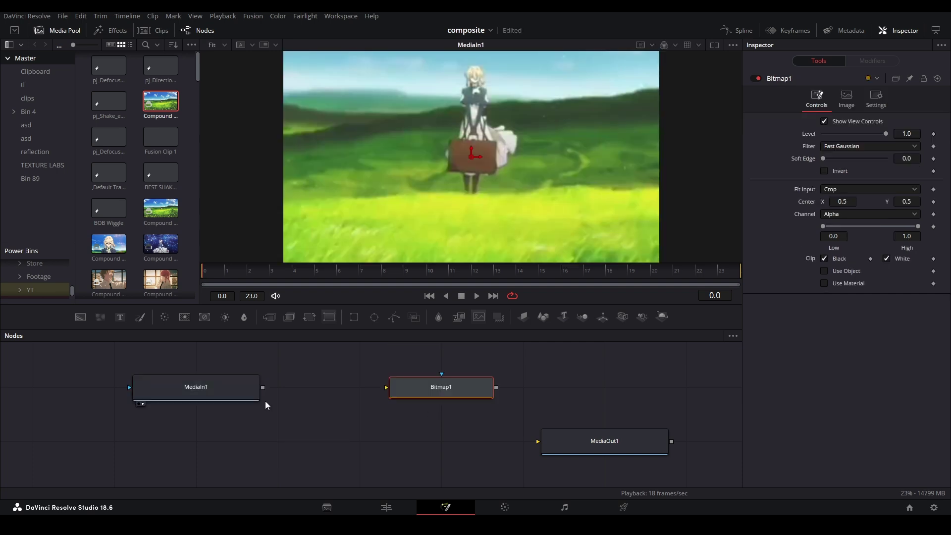
{"action": "left_click", "coordinate": [476, 272]}
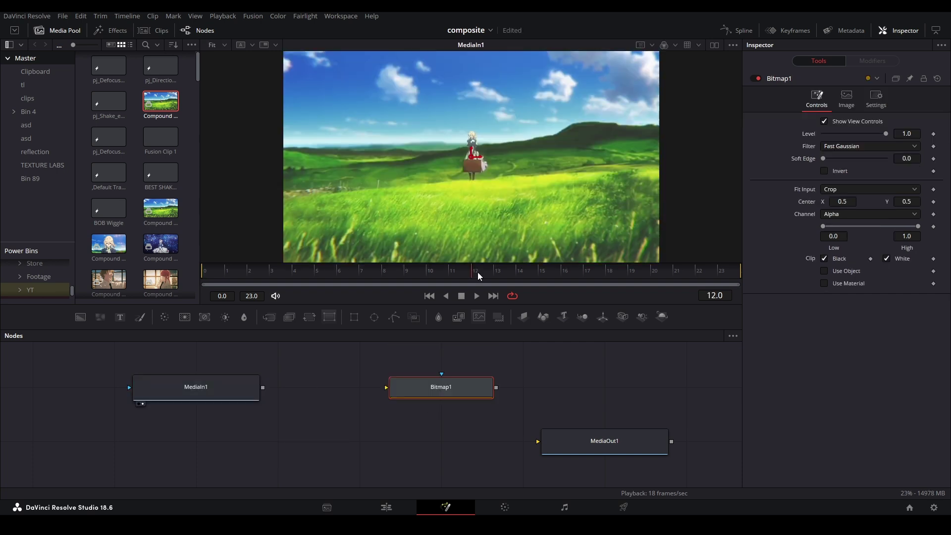
{"action": "scroll", "coordinate": [420, 124], "scroll_direction": "up", "scroll_amount": 5}
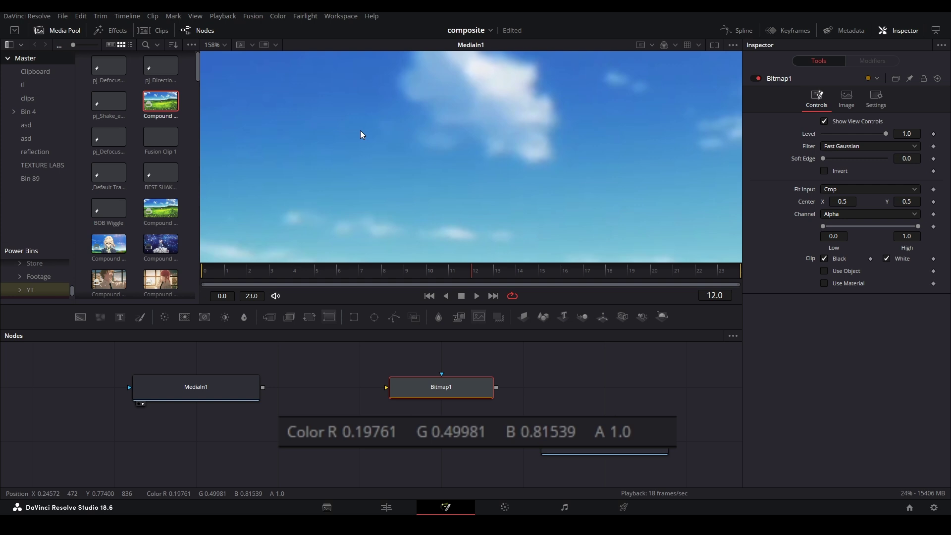
{"action": "left_click_drag", "start_coordinate": [262, 388], "coordinate": [387, 388]}
{"action": "key", "text": "1"}
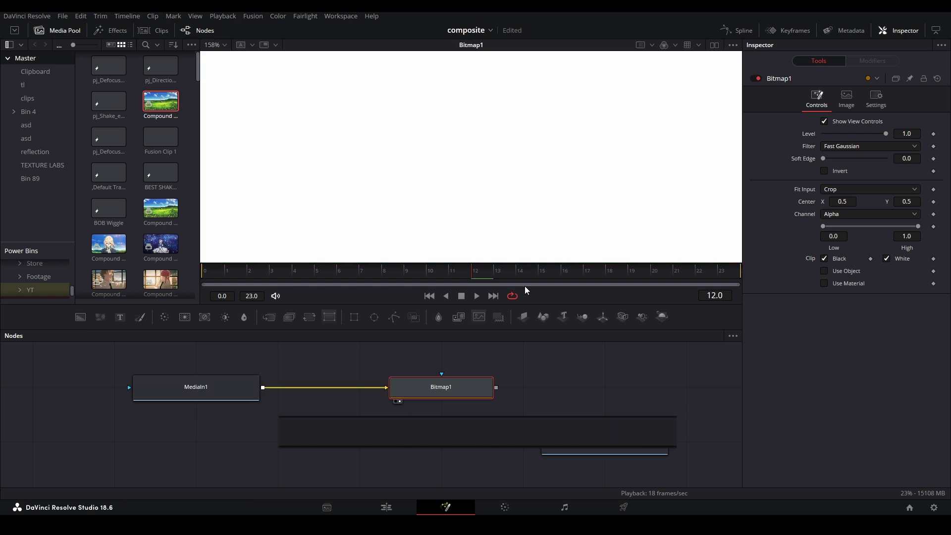
Set Bitmap1's Channel to Luminance with Low 0.406 and High 0.567
{"action": "scroll", "coordinate": [435, 189], "scroll_direction": "down", "scroll_amount": 2}
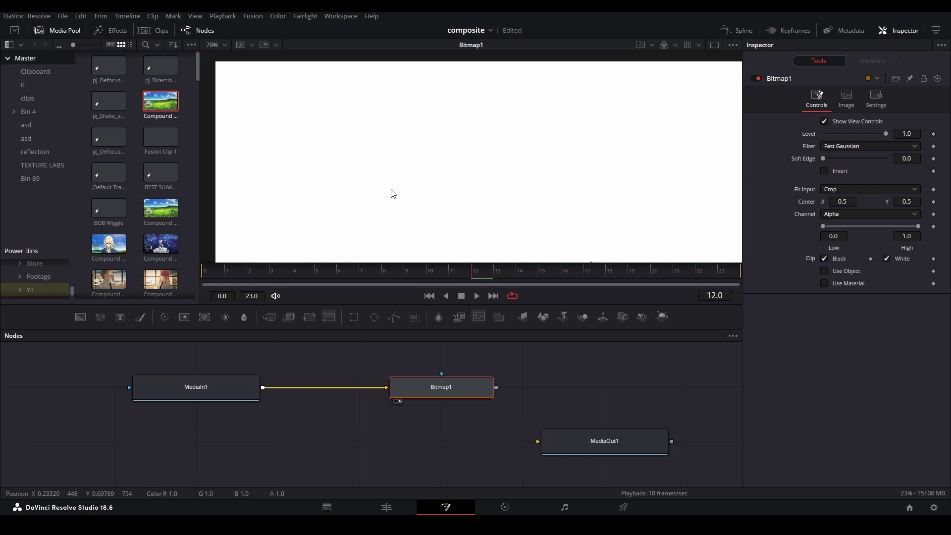
{"action": "left_click", "coordinate": [842, 216]}
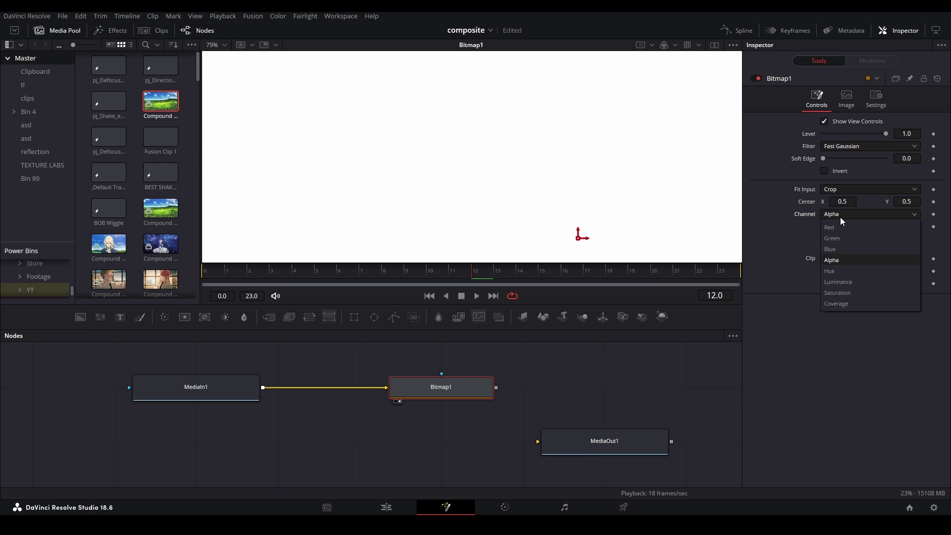
{"action": "left_click", "coordinate": [851, 282]}
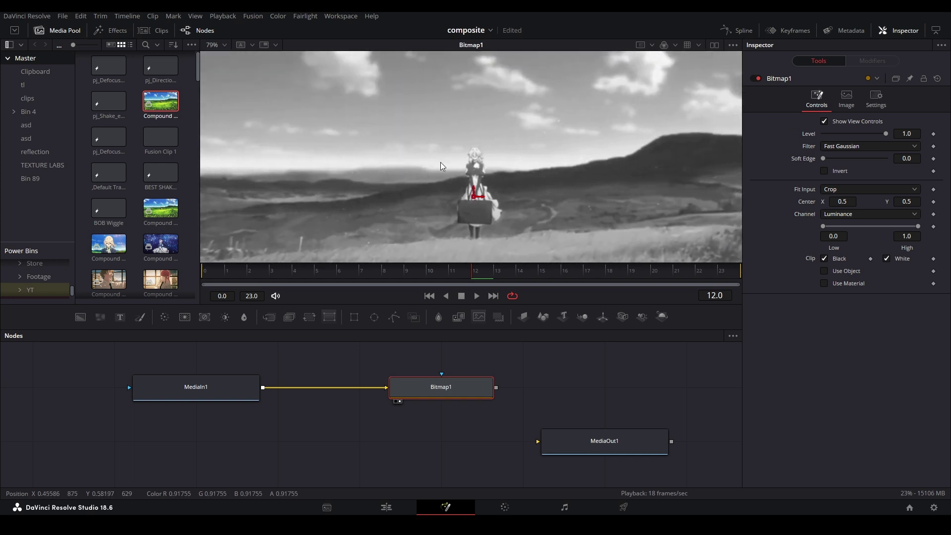
{"action": "key", "text": "ctrl+f"}
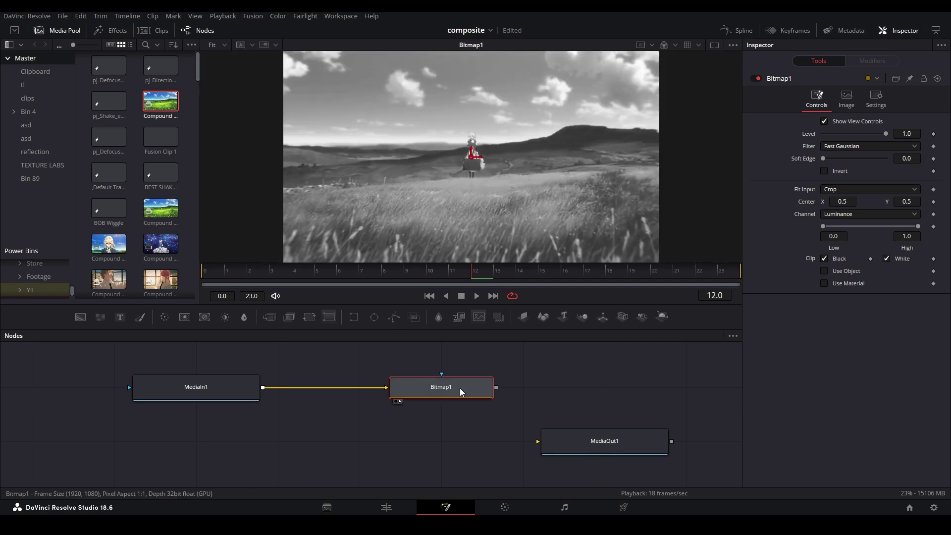
{"action": "left_click_drag", "start_coordinate": [824, 226], "coordinate": [880, 227]}
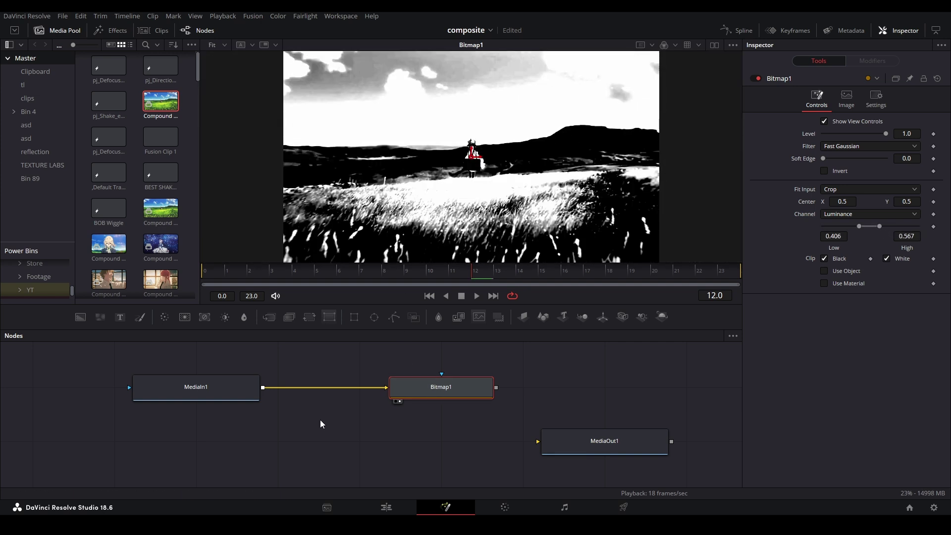
Copy and paste MediaIn1 to create a second MediaIn1_1 node
{"action": "left_click", "coordinate": [232, 396]}
{"action": "key", "text": "ctrl+c"}
{"action": "key", "text": "ctrl+v"}
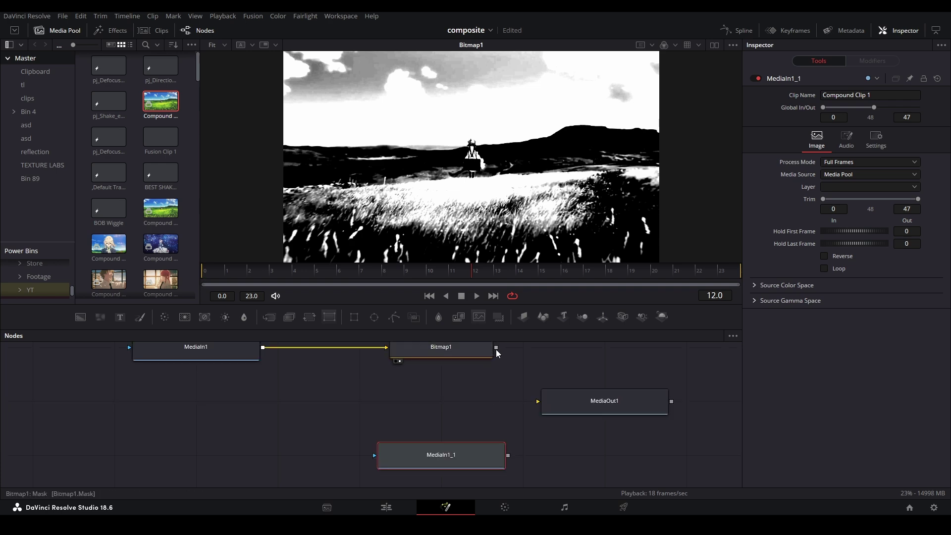
Wire the Bitmap matte into MediaIn1_1's mask and compare the matte with the masked copy
{"action": "left_click_drag", "start_coordinate": [496, 347], "coordinate": [430, 459]}
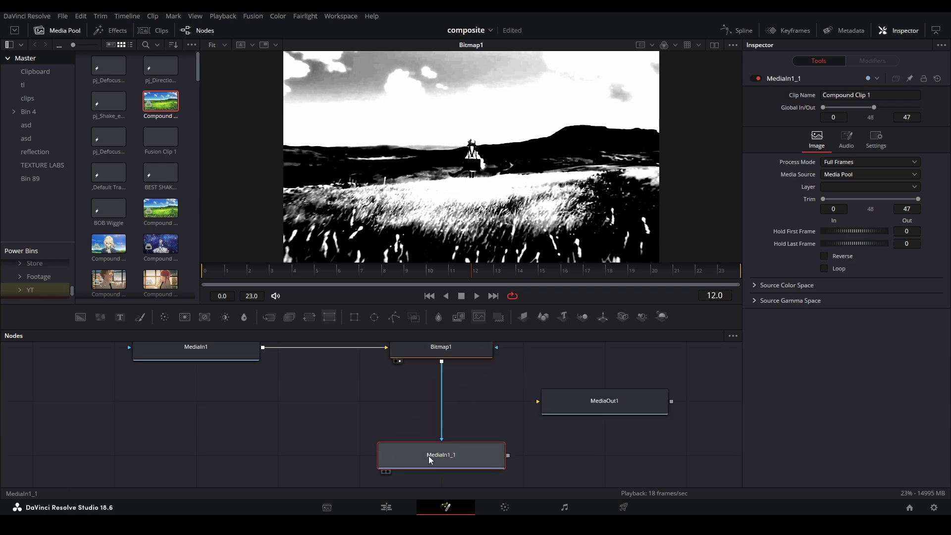
{"action": "key", "text": "1"}
{"action": "scroll", "coordinate": [513, 144], "scroll_direction": "up", "scroll_amount": 3}
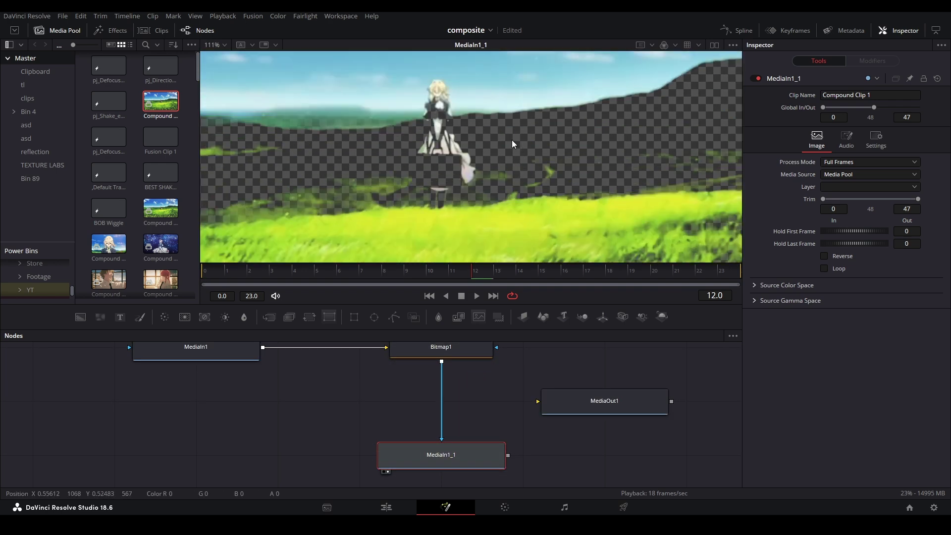
{"action": "left_click", "coordinate": [465, 370]}
{"action": "key", "text": "1"}
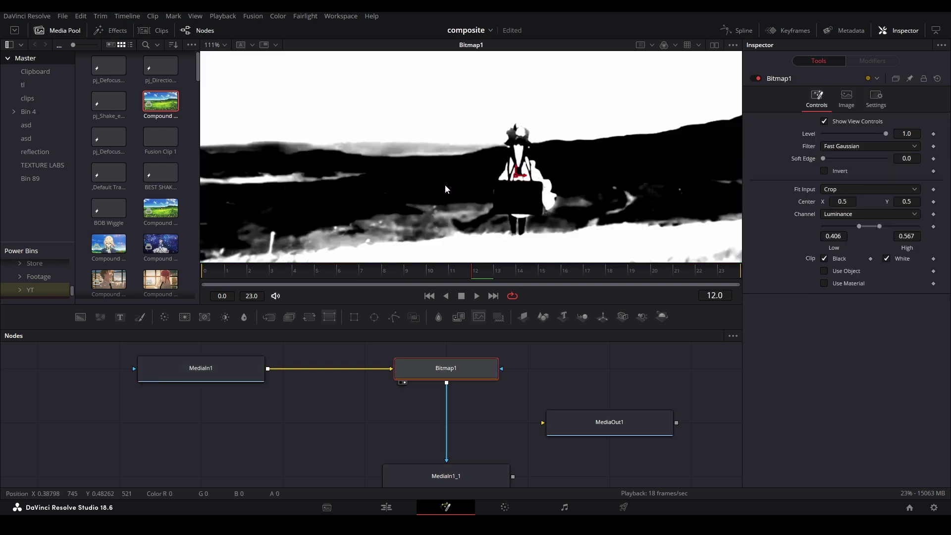
{"action": "left_click", "coordinate": [447, 471]}
{"action": "key", "text": "1"}
{"action": "scroll", "coordinate": [428, 177], "scroll_direction": "down", "scroll_amount": 3}
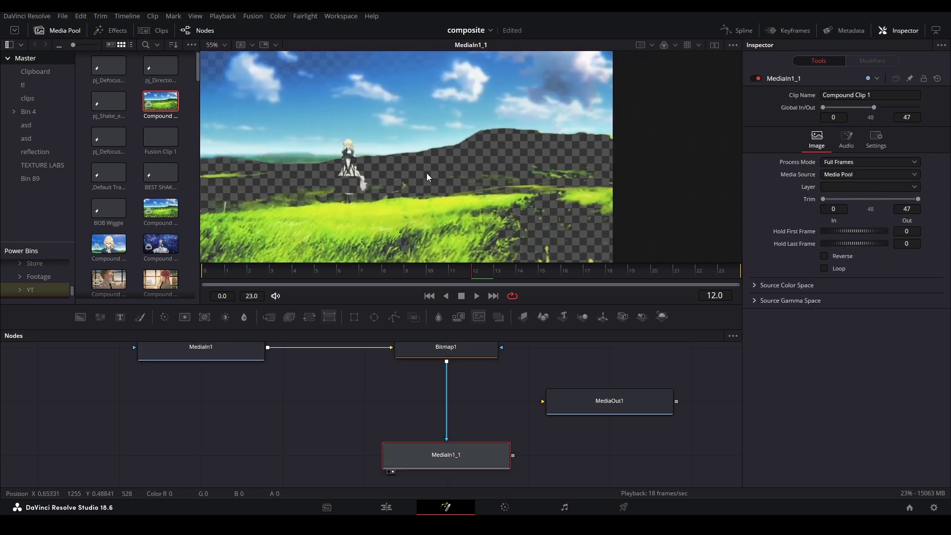
{"action": "scroll", "coordinate": [429, 177], "scroll_direction": "down", "scroll_amount": 3}
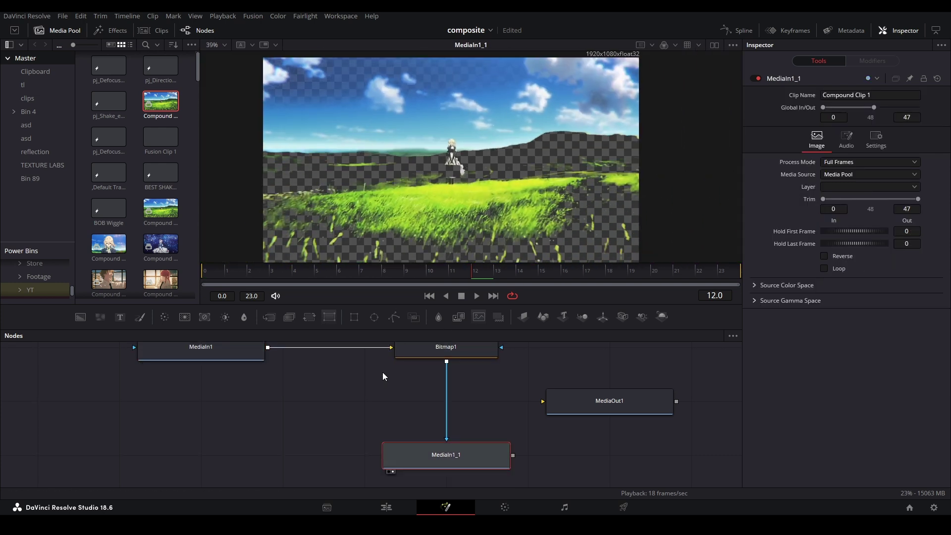
{"action": "scroll", "coordinate": [383, 377], "scroll_direction": "down", "scroll_amount": 2}
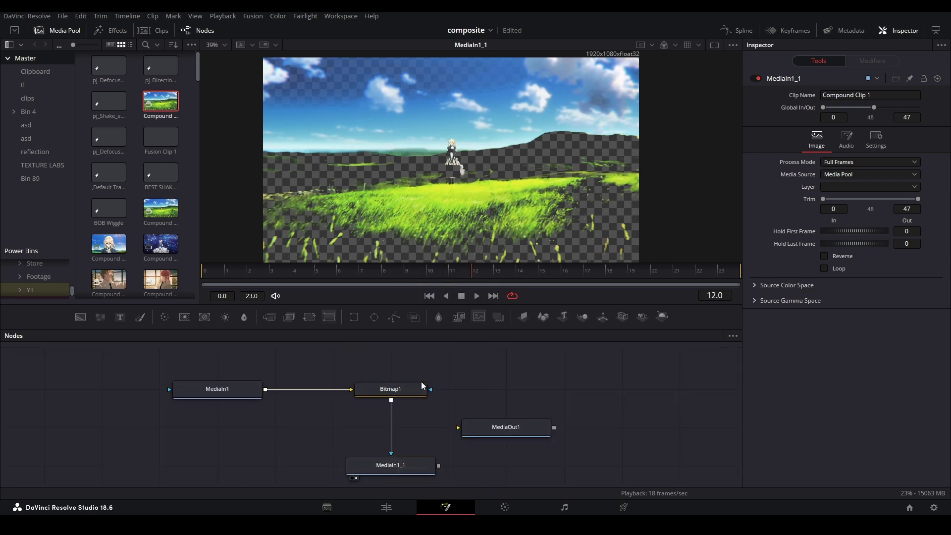
Feed MediaIn1 into the copy's mask instead, masking by Luminance with Low 0.344, High 0.544
{"action": "left_click_drag", "start_coordinate": [398, 393], "coordinate": [456, 354]}
{"action": "left_click_drag", "start_coordinate": [266, 389], "coordinate": [389, 471]}
{"action": "left_click", "coordinate": [389, 469]}
{"action": "left_click", "coordinate": [875, 138]}
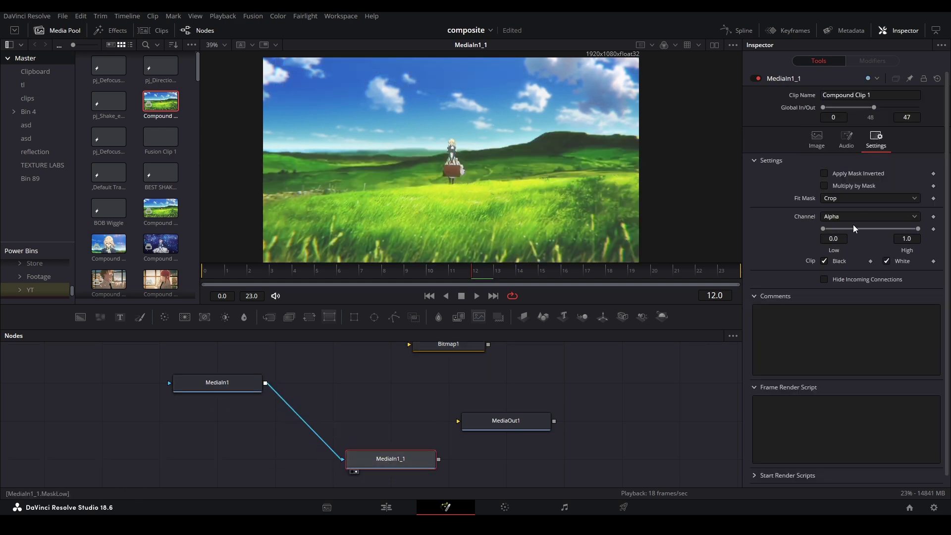
{"action": "left_click", "coordinate": [867, 217]}
{"action": "left_click", "coordinate": [857, 276]}
{"action": "left_click_drag", "start_coordinate": [823, 229], "coordinate": [853, 228]}
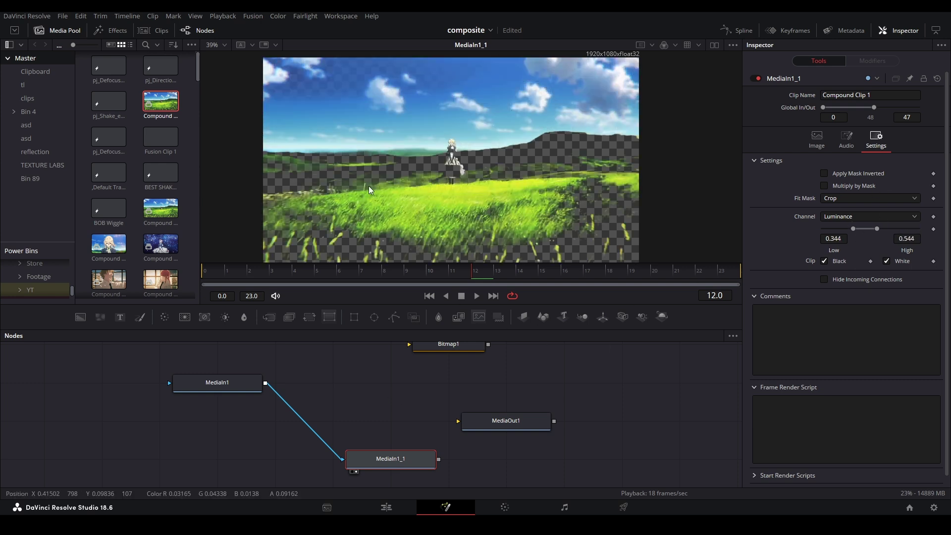
{"action": "left_click_drag", "start_coordinate": [448, 345], "coordinate": [342, 391]}
Add a FastNoise node fed by Bitmap1, then wire MediaIn1 straight into MediaOut1
{"action": "left_click_drag", "start_coordinate": [225, 406], "coordinate": [312, 368]}
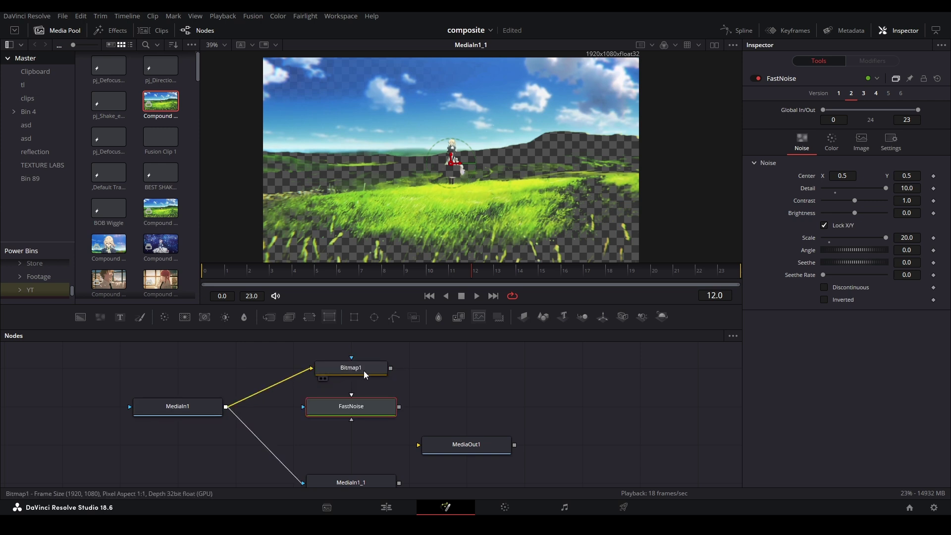
{"action": "key", "text": "1"}
{"action": "left_click_drag", "start_coordinate": [390, 368], "coordinate": [381, 404]}
{"action": "left_click", "coordinate": [405, 430]}
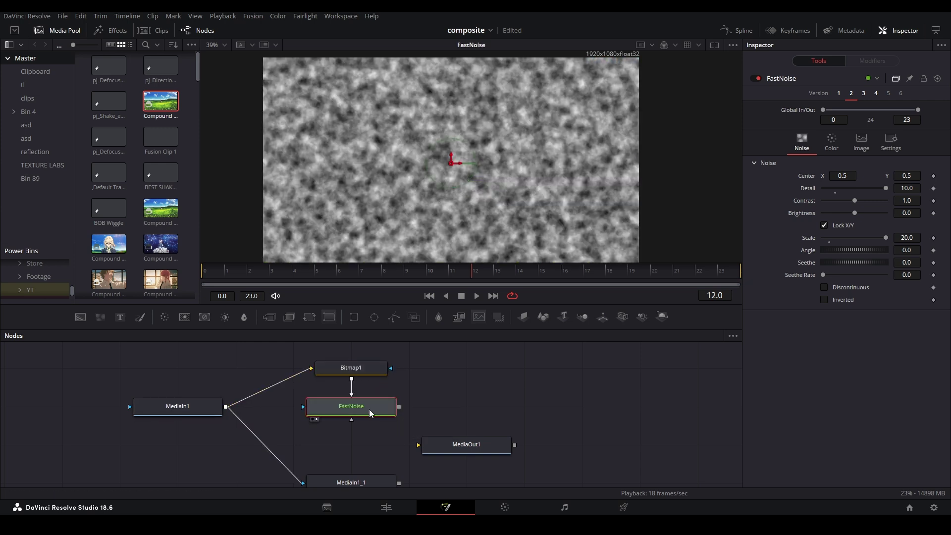
{"action": "scroll", "coordinate": [371, 127], "scroll_direction": "up", "scroll_amount": 2}
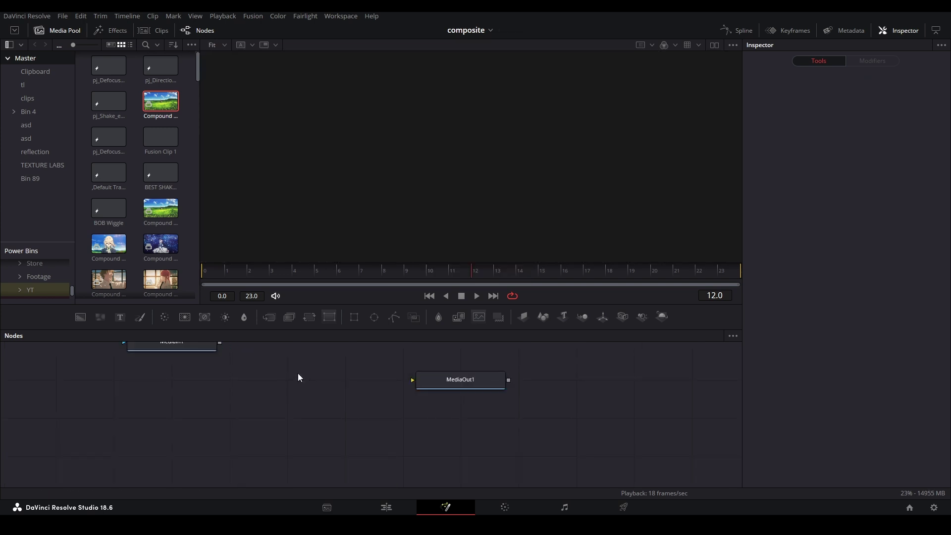
{"action": "left_click_drag", "start_coordinate": [258, 375], "coordinate": [469, 409]}
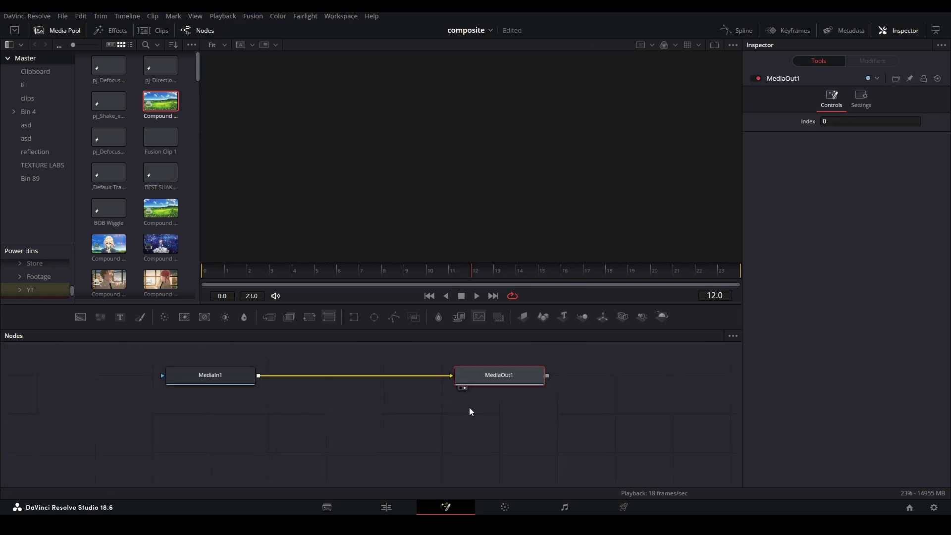
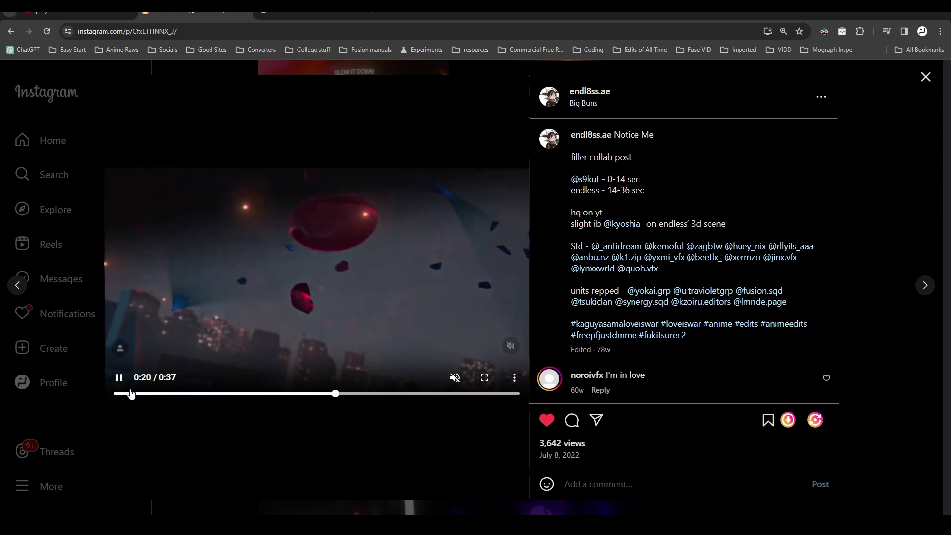
Pause the collab video and close the post, returning to the profile grid
{"action": "left_click", "coordinate": [524, 304]}
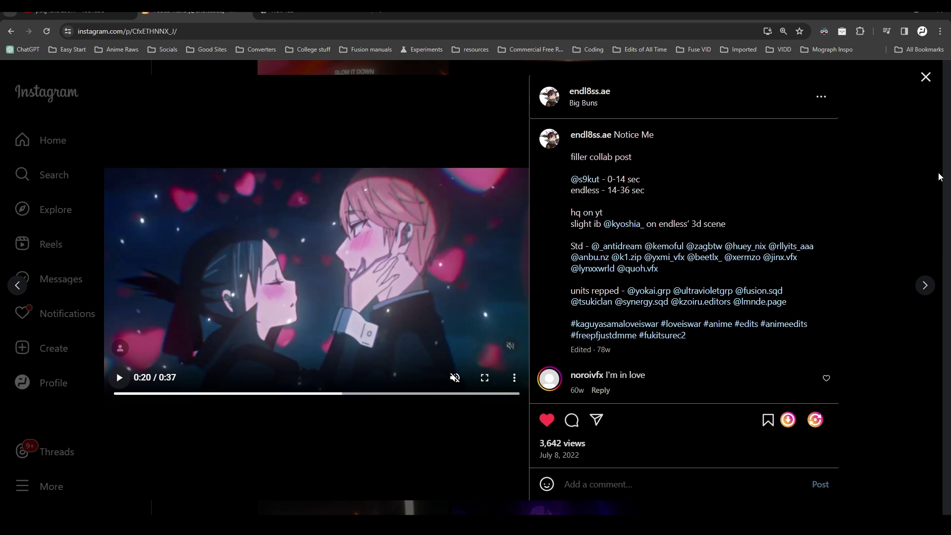
{"action": "left_click", "coordinate": [914, 164]}
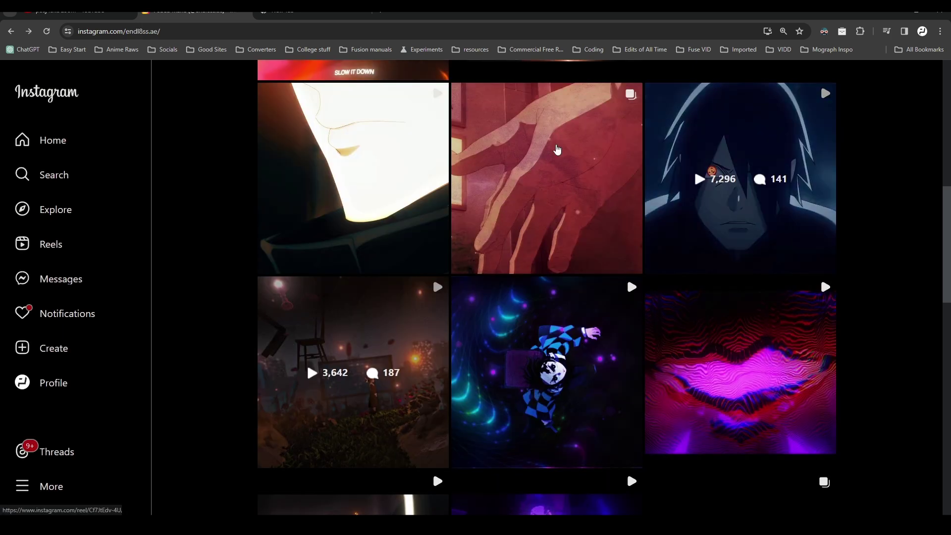
{"action": "scroll", "coordinate": [286, 247], "scroll_direction": "up", "scroll_amount": 1}
{"action": "scroll", "coordinate": [286, 247], "scroll_direction": "up", "scroll_amount": 5}
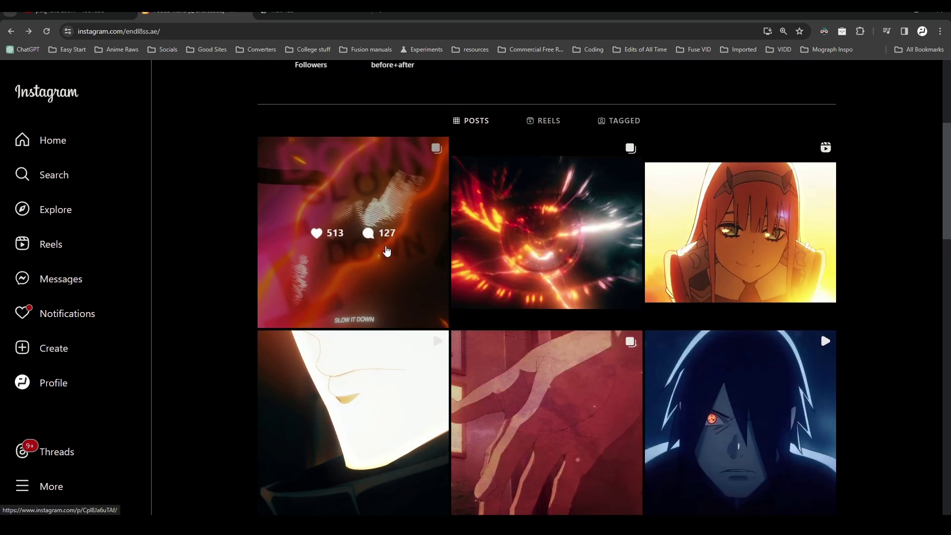
View the scraps and fillers post, close it, and bring up the recent-searches panel
{"action": "left_click", "coordinate": [516, 291]}
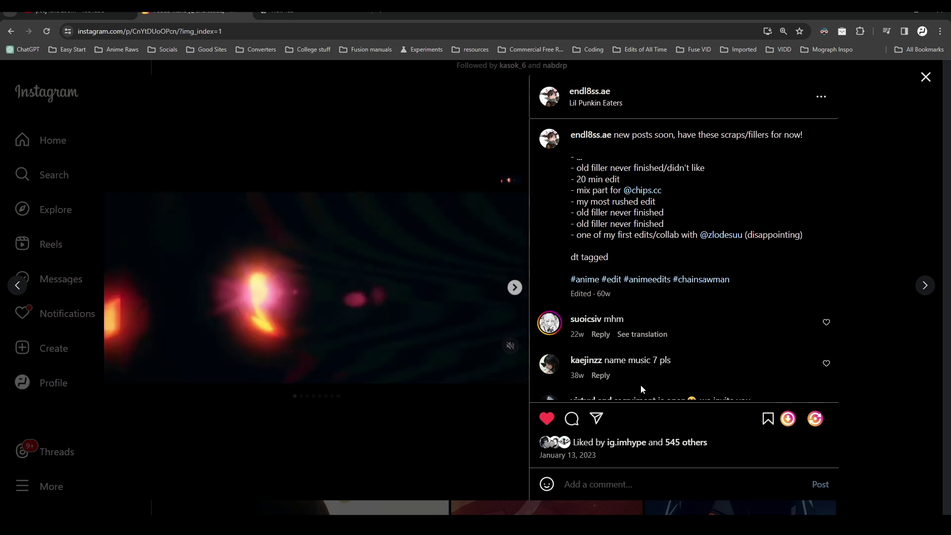
{"action": "left_click", "coordinate": [863, 200]}
{"action": "scroll", "coordinate": [353, 301], "scroll_direction": "down", "scroll_amount": 3}
{"action": "left_click", "coordinate": [54, 175]}
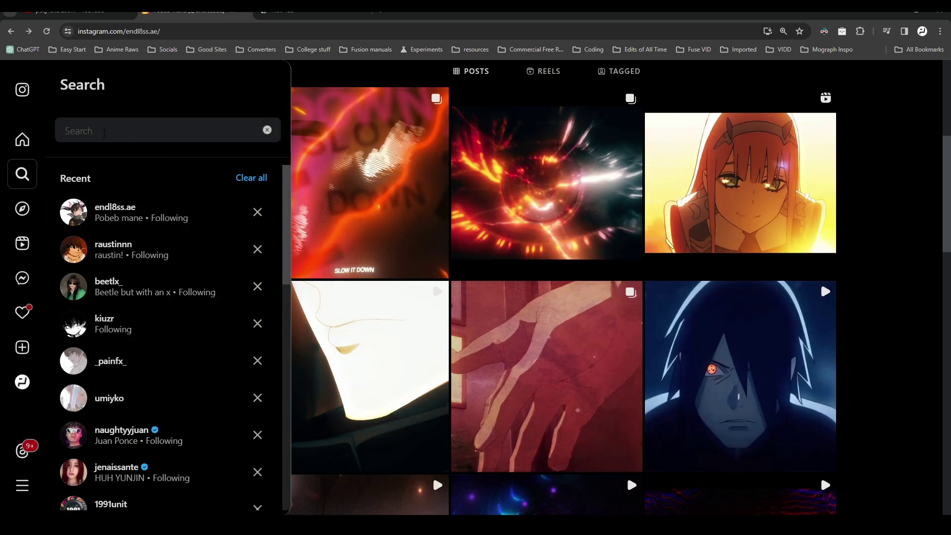
{"action": "left_click", "coordinate": [282, 10]}
Load pinterest.com and scroll through the home feed's typography, poster and texture pins
{"action": "type", "text": "pinterest.com"}
{"action": "key", "text": "Return"}
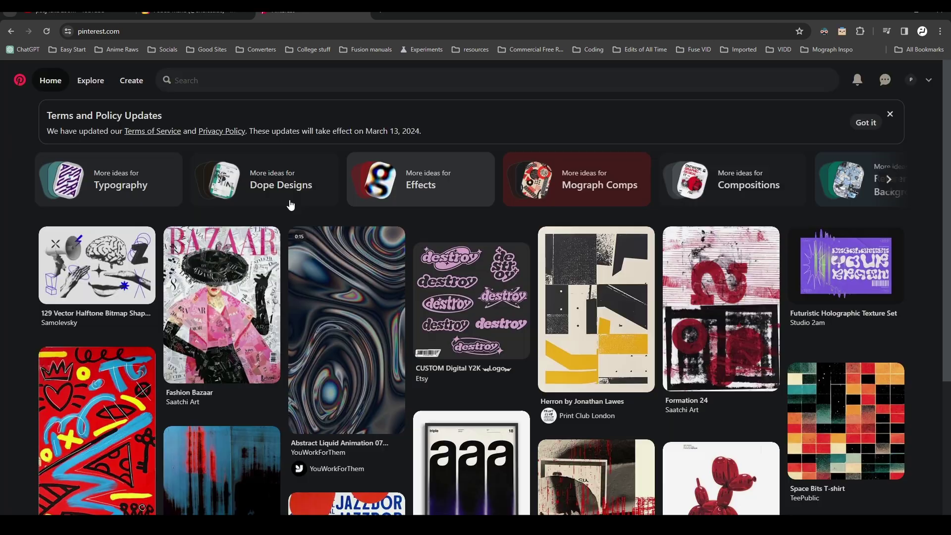
{"action": "scroll", "coordinate": [571, 251], "scroll_direction": "down", "scroll_amount": 2}
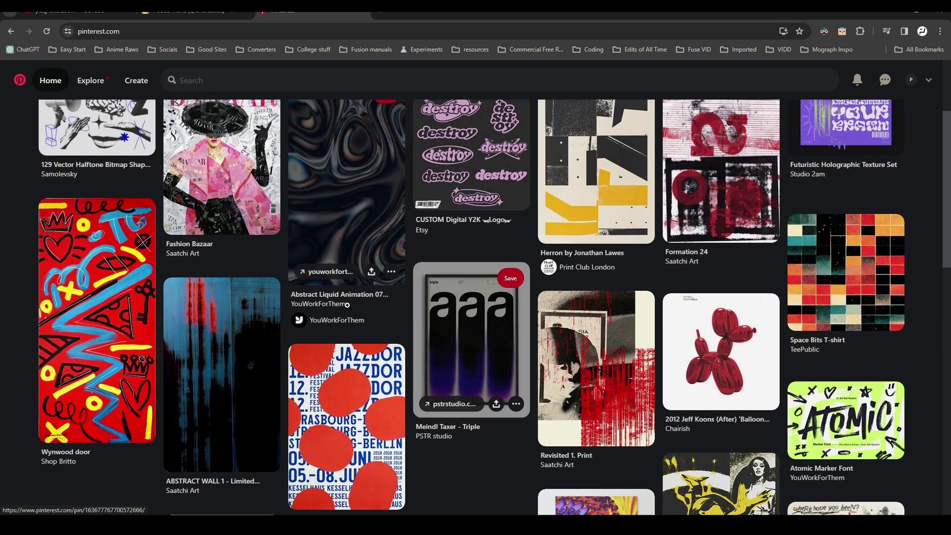
{"action": "scroll", "coordinate": [446, 321], "scroll_direction": "down", "scroll_amount": 3}
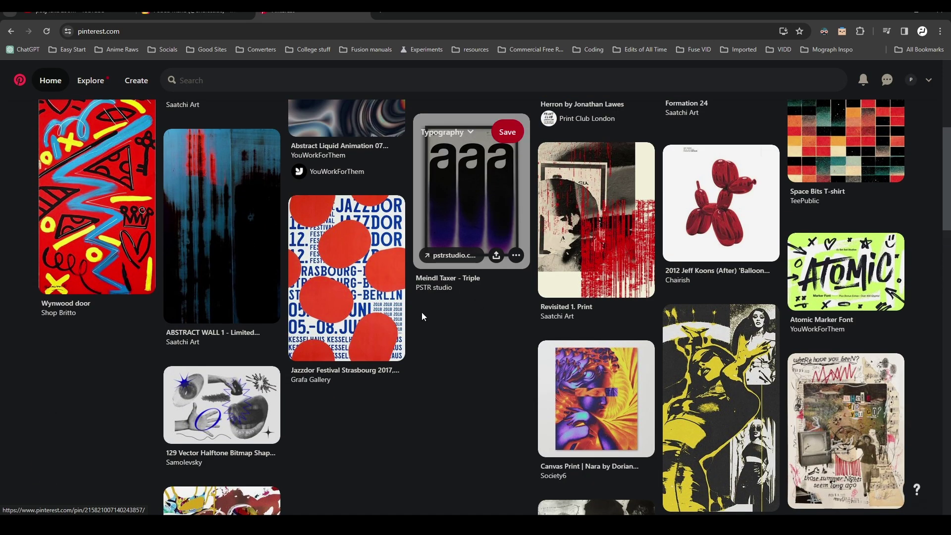
{"action": "scroll", "coordinate": [481, 370], "scroll_direction": "down", "scroll_amount": 12}
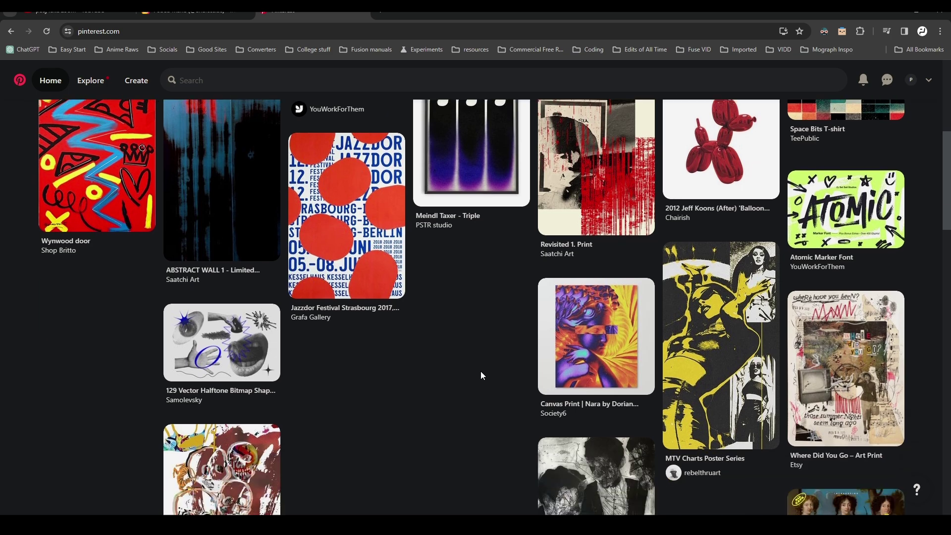
{"action": "scroll", "coordinate": [297, 327], "scroll_direction": "up", "scroll_amount": 15}
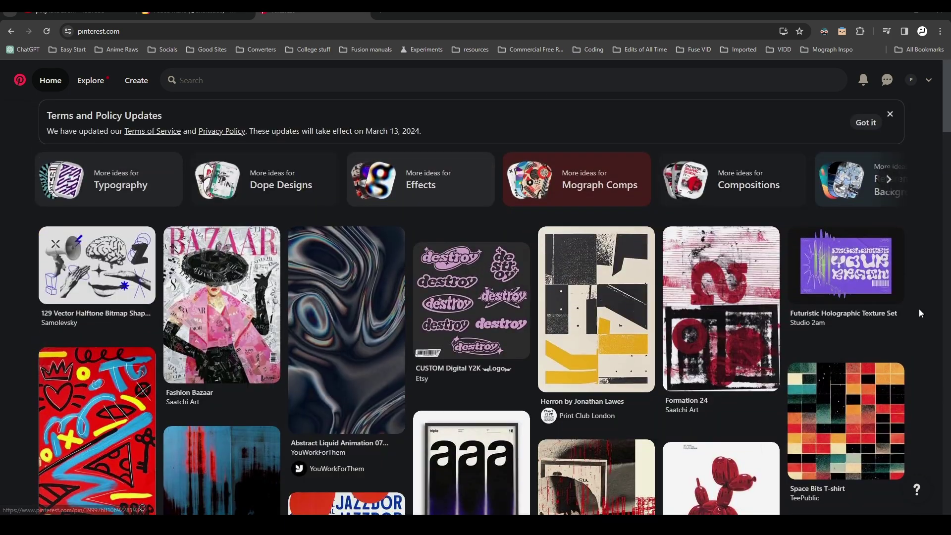
{"action": "scroll", "coordinate": [919, 310], "scroll_direction": "down", "scroll_amount": 2}
{"action": "scroll", "coordinate": [921, 314], "scroll_direction": "down", "scroll_amount": 10}
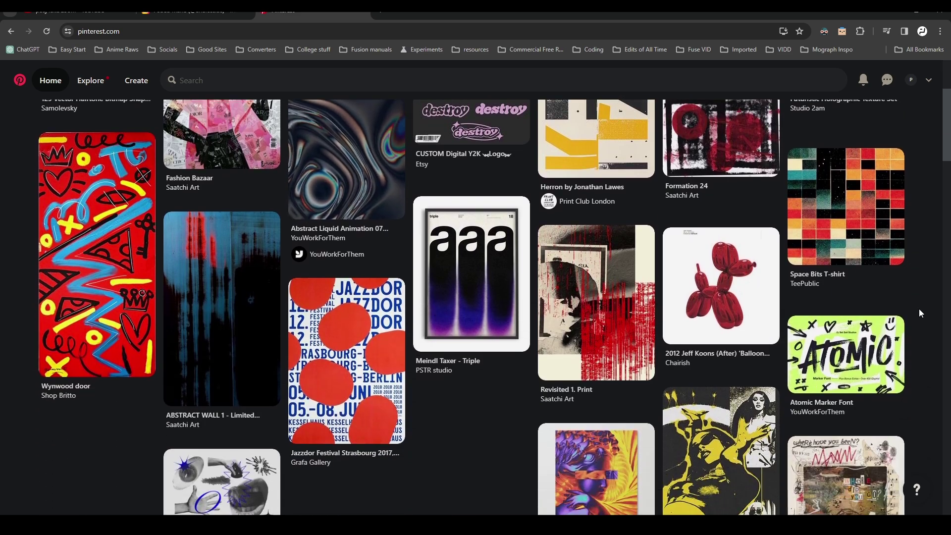
{"action": "scroll", "coordinate": [919, 313], "scroll_direction": "down", "scroll_amount": 7}
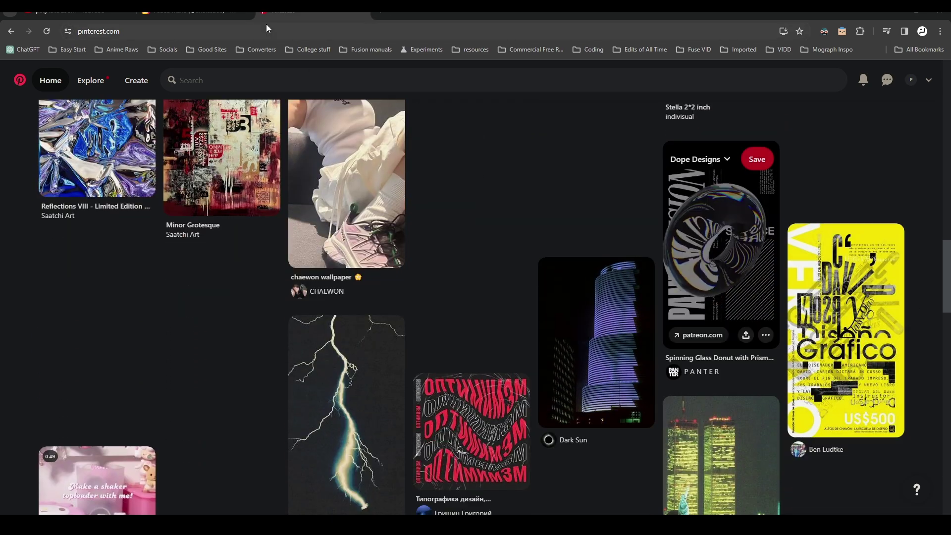
{"action": "left_click", "coordinate": [382, 12]}
Search the web for eyecandy and open the Eyecandy technique library
{"action": "type", "text": "eyecandy"}
{"action": "key", "text": "Return"}
{"action": "left_click", "coordinate": [225, 211]}
{"action": "scroll", "coordinate": [789, 123], "scroll_direction": "down", "scroll_amount": 3}
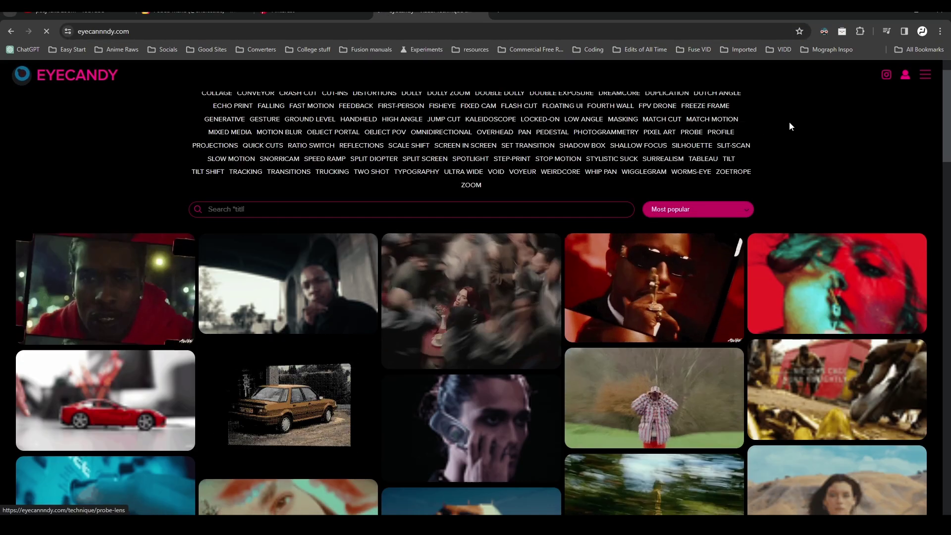
{"action": "scroll", "coordinate": [887, 101], "scroll_direction": "up", "scroll_amount": 3}
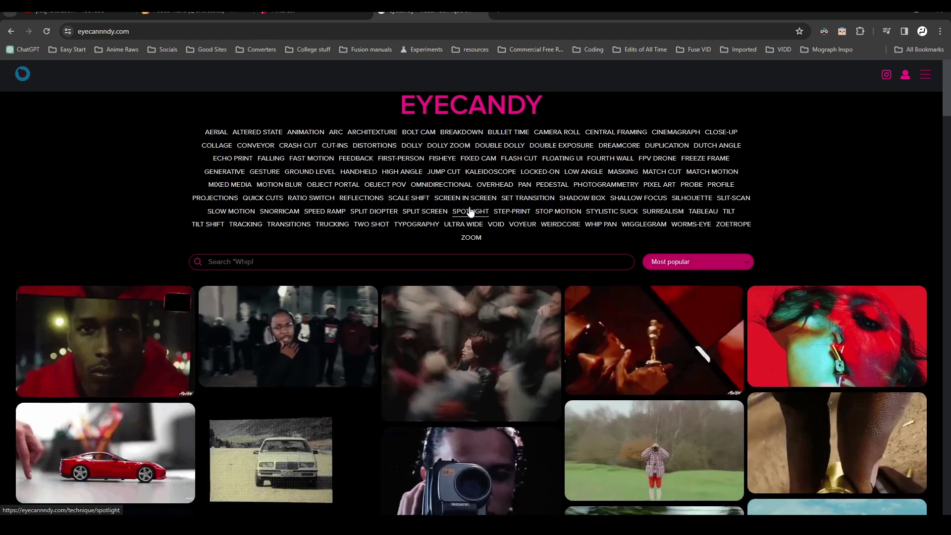
Open the Spotlight technique page and scroll through its spotlight-lit example clips
{"action": "left_click", "coordinate": [470, 212]}
{"action": "scroll", "coordinate": [724, 240], "scroll_direction": "down", "scroll_amount": 3}
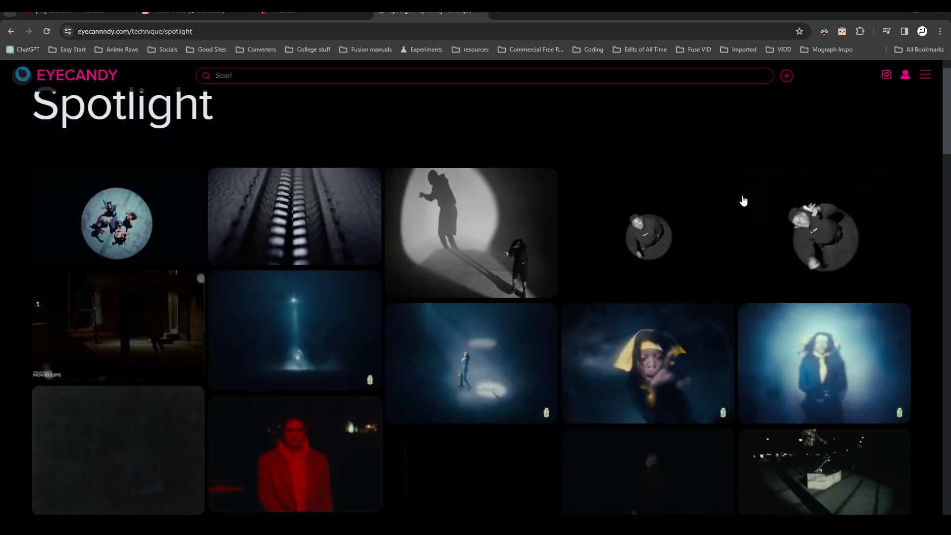
{"action": "scroll", "coordinate": [745, 265], "scroll_direction": "down", "scroll_amount": 4}
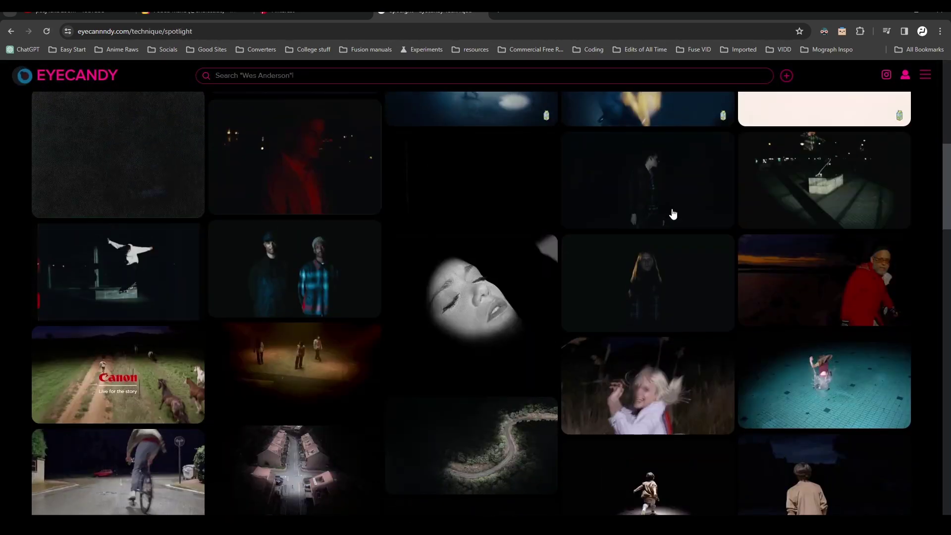
{"action": "scroll", "coordinate": [670, 212], "scroll_direction": "up", "scroll_amount": 7}
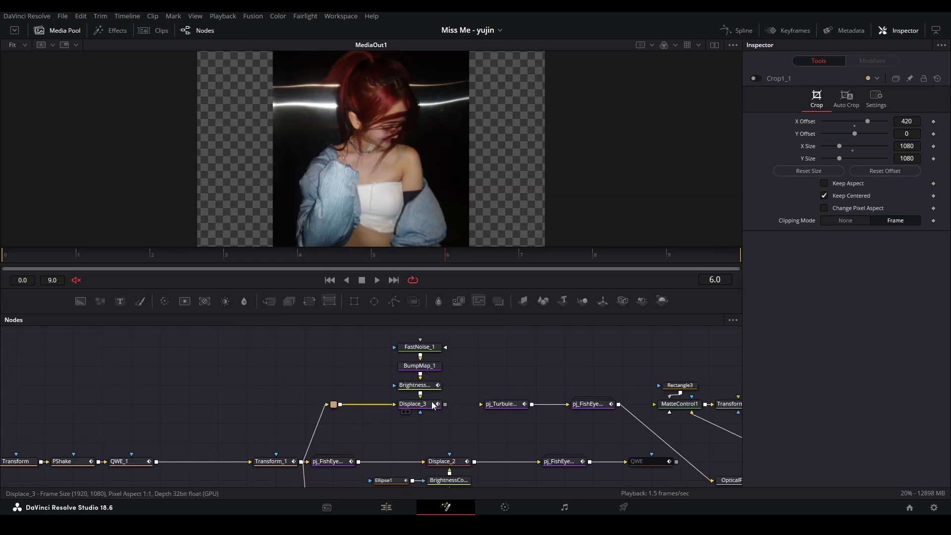
Play back Displace_3's warp in the viewer, then select the FastNoise_1 node
{"action": "left_click", "coordinate": [432, 406]}
{"action": "key", "text": "1"}
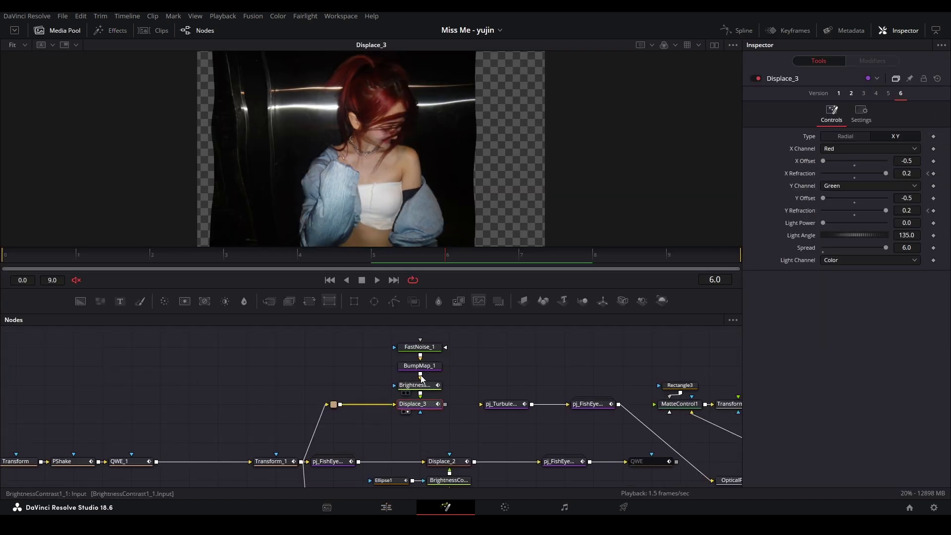
{"action": "key", "text": "space"}
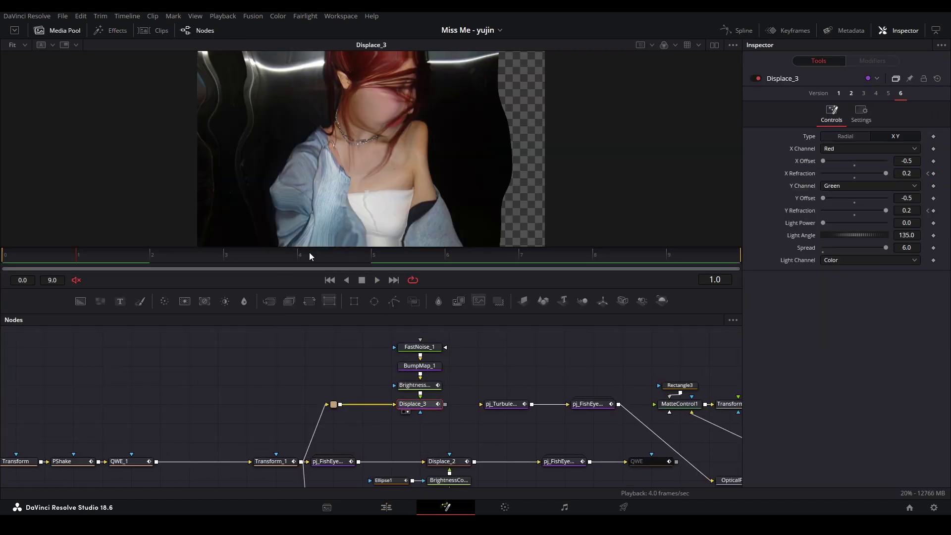
{"action": "key", "text": "space"}
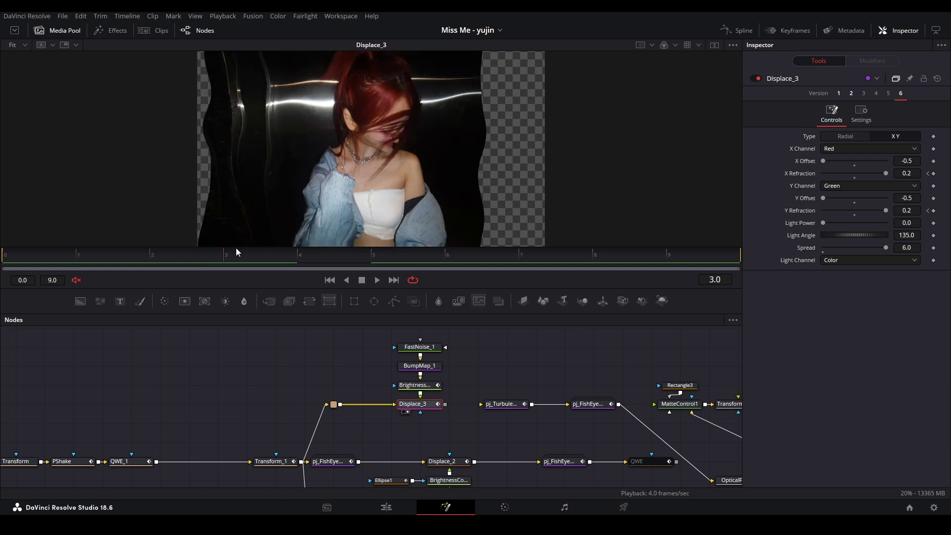
{"action": "key", "text": "space"}
{"action": "left_click", "coordinate": [421, 347]}
View the FastNoise_1 output and its colour settings, then view BumpMap_1
{"action": "key", "text": "1"}
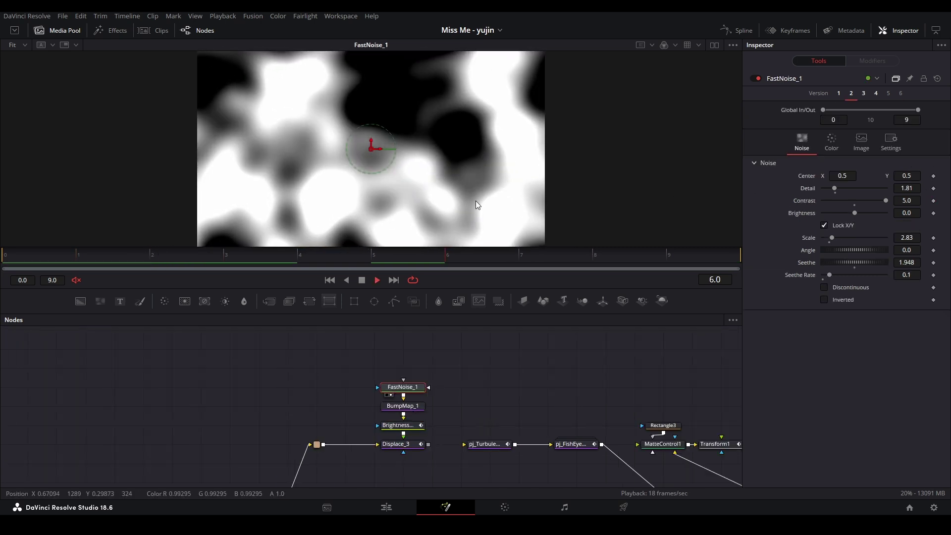
{"action": "key", "text": "space"}
{"action": "left_click", "coordinate": [831, 142]}
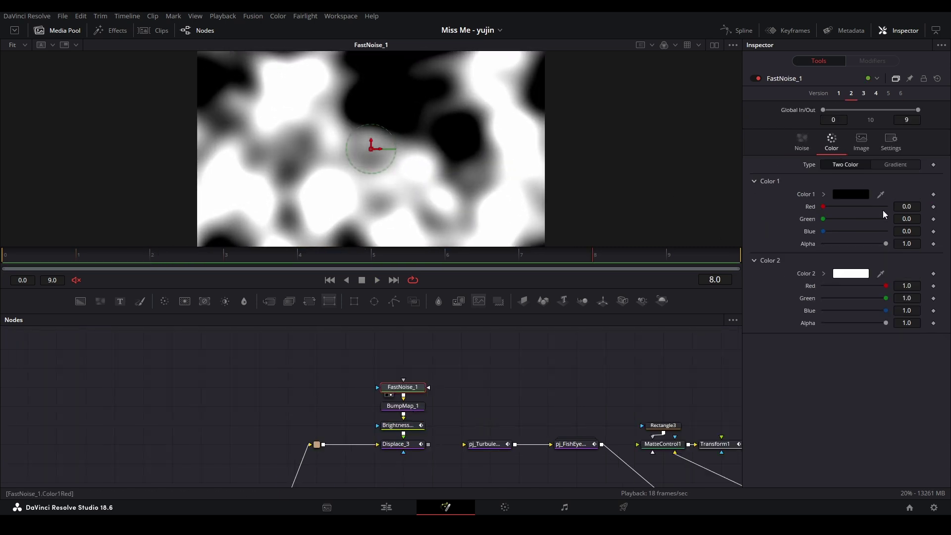
{"action": "left_click", "coordinate": [801, 142]}
{"action": "left_click", "coordinate": [402, 406]}
{"action": "key", "text": "1"}
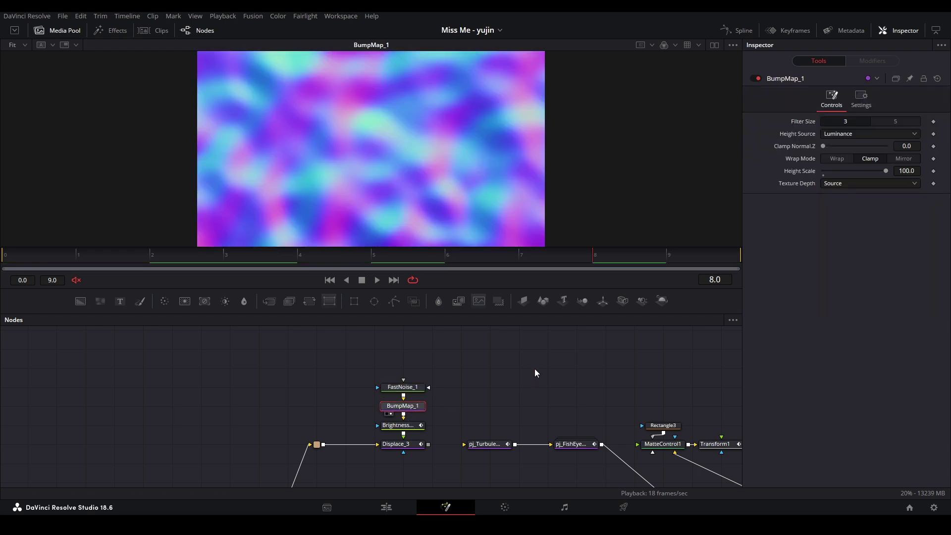
Add a Create Bump Map node via tool search, delete it, and reselect BumpMap_1
{"action": "left_click", "coordinate": [291, 359]}
{"action": "key", "text": "shift+space"}
{"action": "type", "text": "bump"}
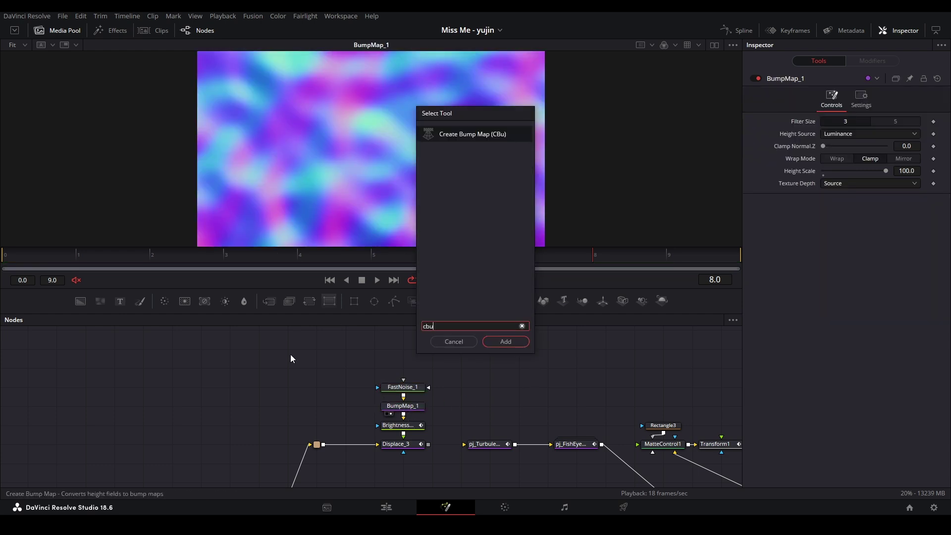
{"action": "key", "text": "Return"}
{"action": "key", "text": "Delete"}
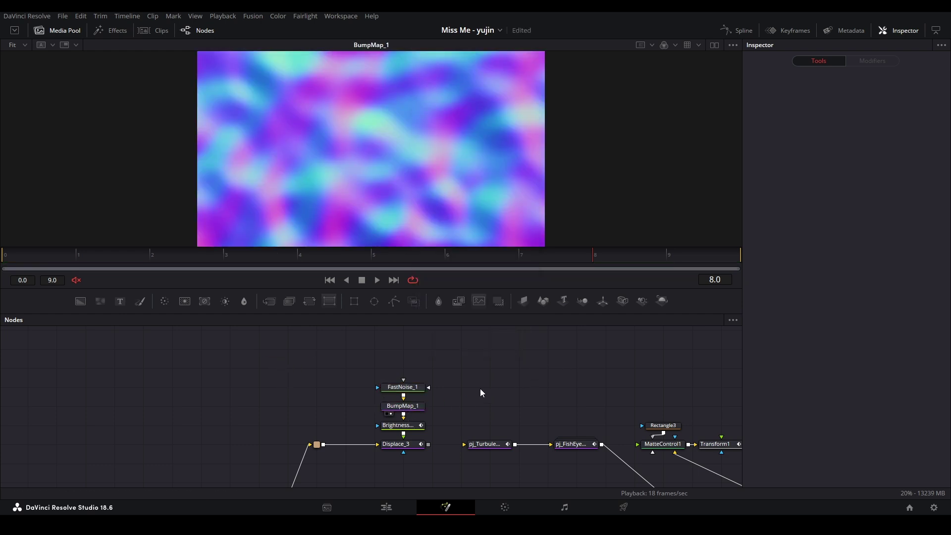
{"action": "left_click", "coordinate": [402, 406]}
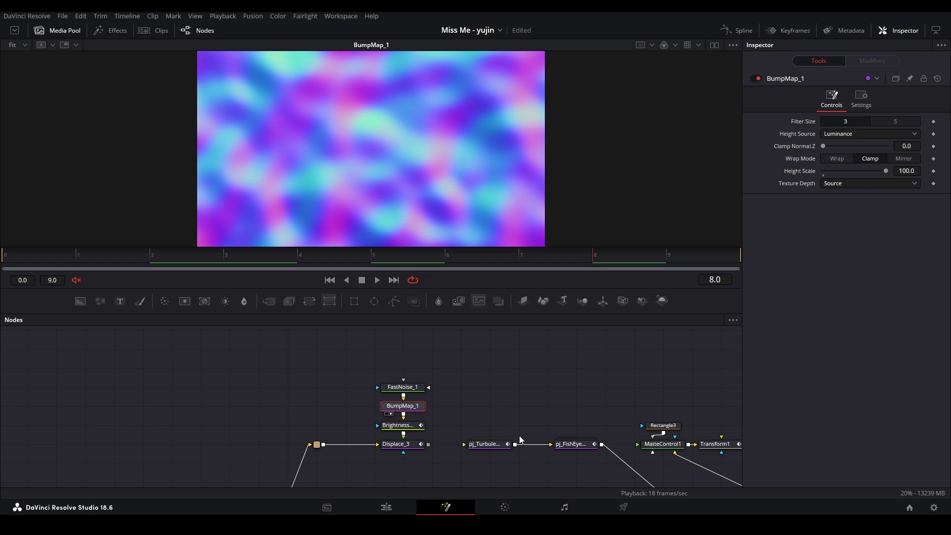
Check BrightnessContrast1_1's contrast ramp from frame 0 to the end, then view Displace_3
{"action": "left_click", "coordinate": [402, 425]}
{"action": "key", "text": "1"}
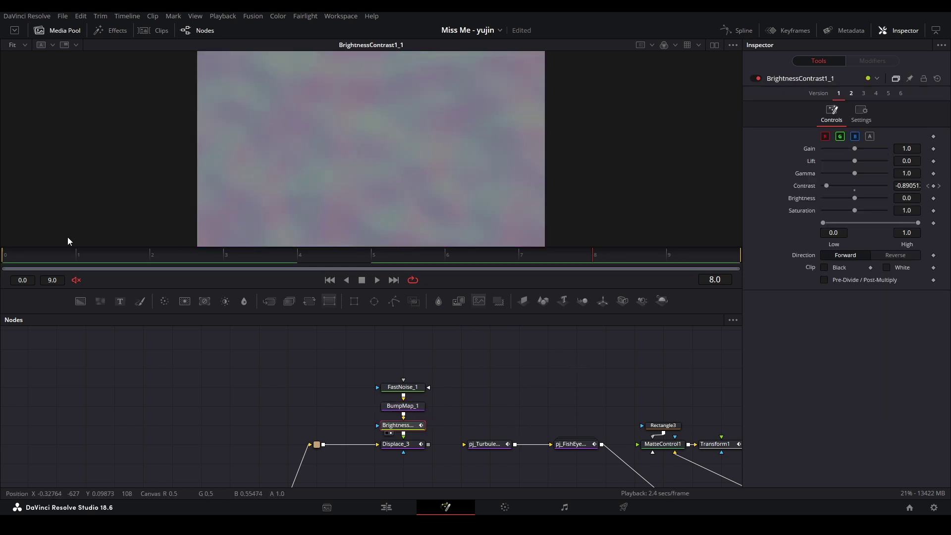
{"action": "left_click", "coordinate": [6, 256]}
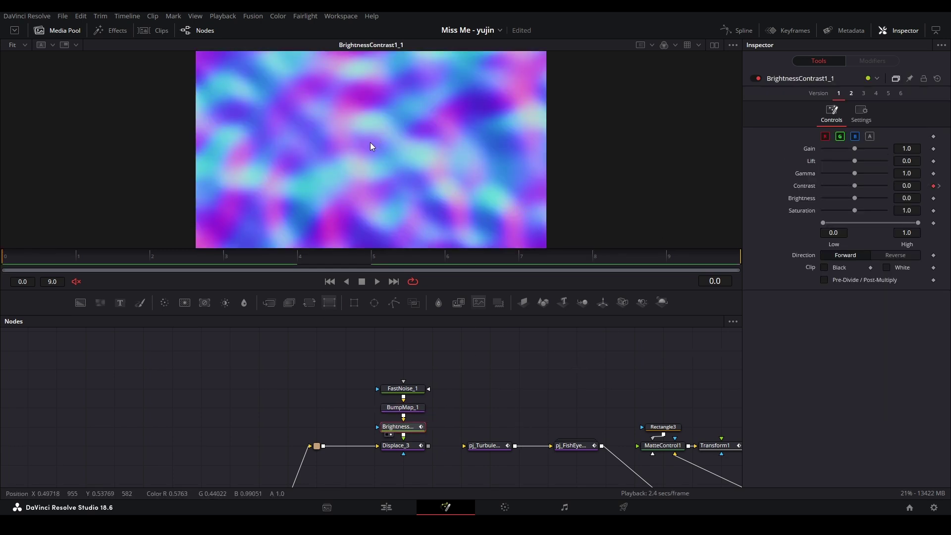
{"action": "key", "text": "End"}
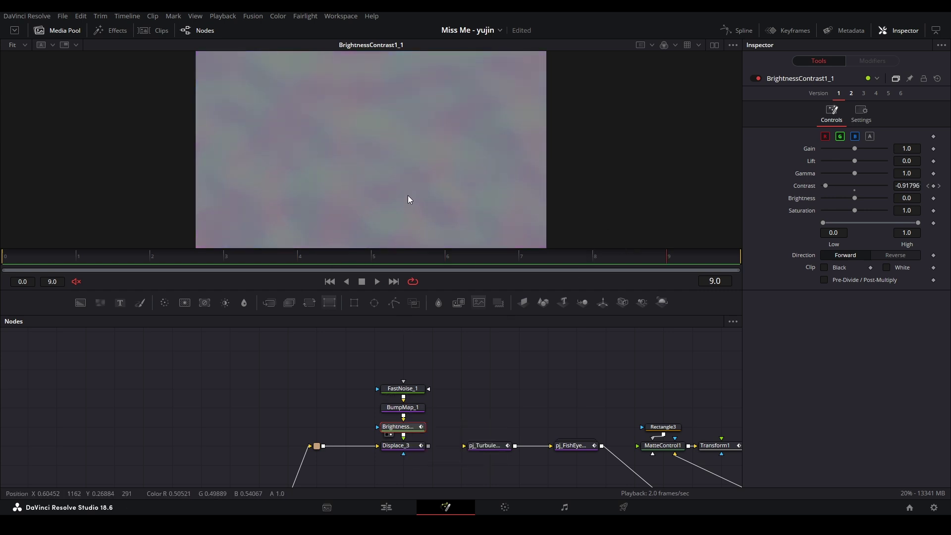
{"action": "left_click", "coordinate": [404, 445]}
{"action": "left_click", "coordinate": [34, 264]}
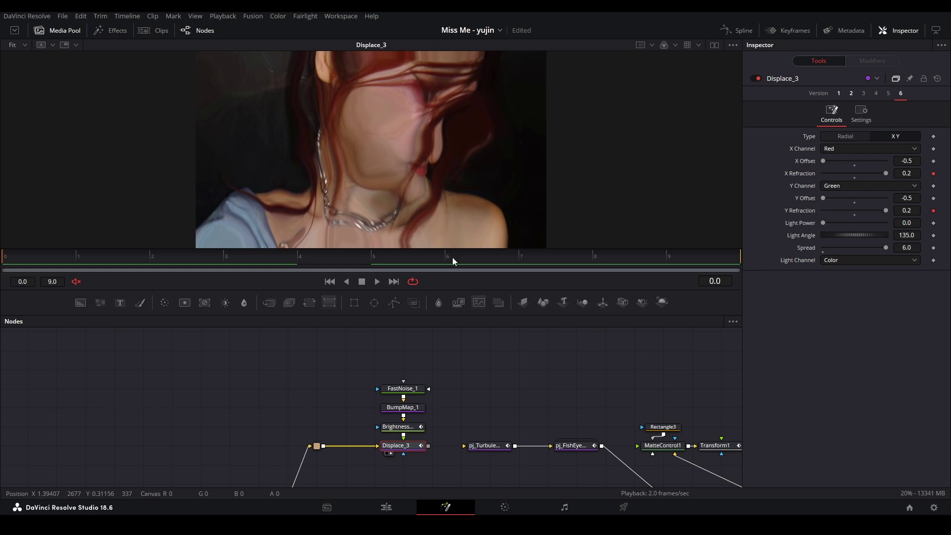
Play the distorted clip, then go back to the start and move to frame 6
{"action": "left_click", "coordinate": [51, 255]}
{"action": "key", "text": "space"}
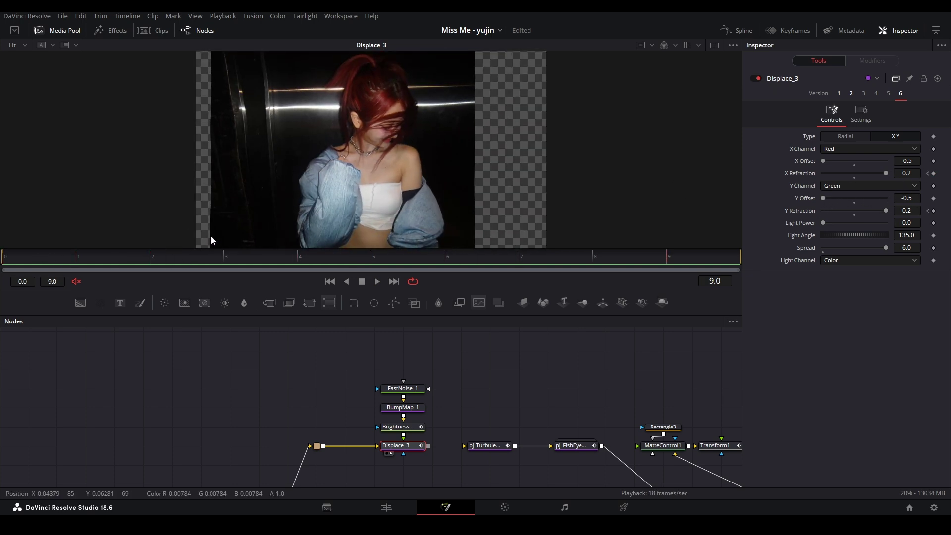
{"action": "left_click", "coordinate": [6, 256]}
{"action": "scroll", "coordinate": [302, 371], "scroll_direction": "left", "scroll_amount": 3}
{"action": "scroll", "coordinate": [302, 371], "scroll_direction": "down", "scroll_amount": 1}
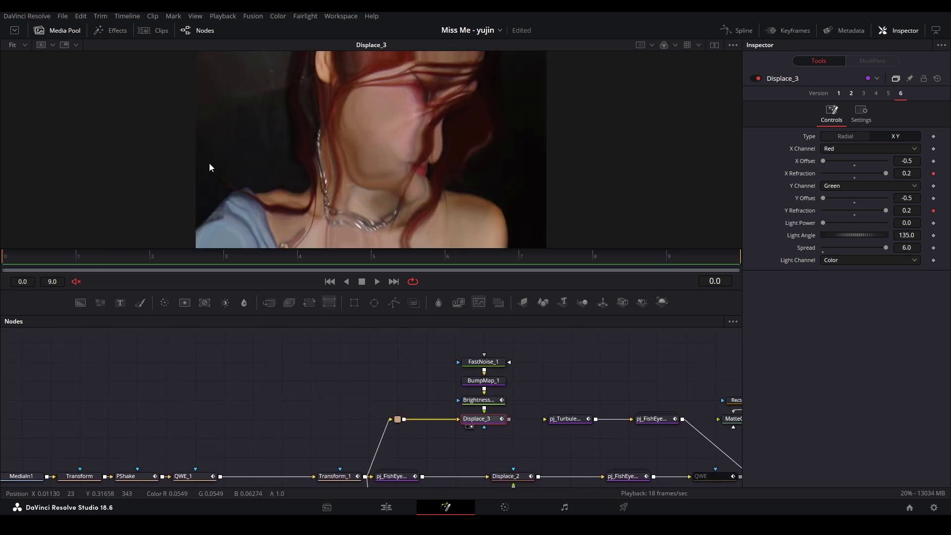
{"action": "left_click", "coordinate": [446, 256]}
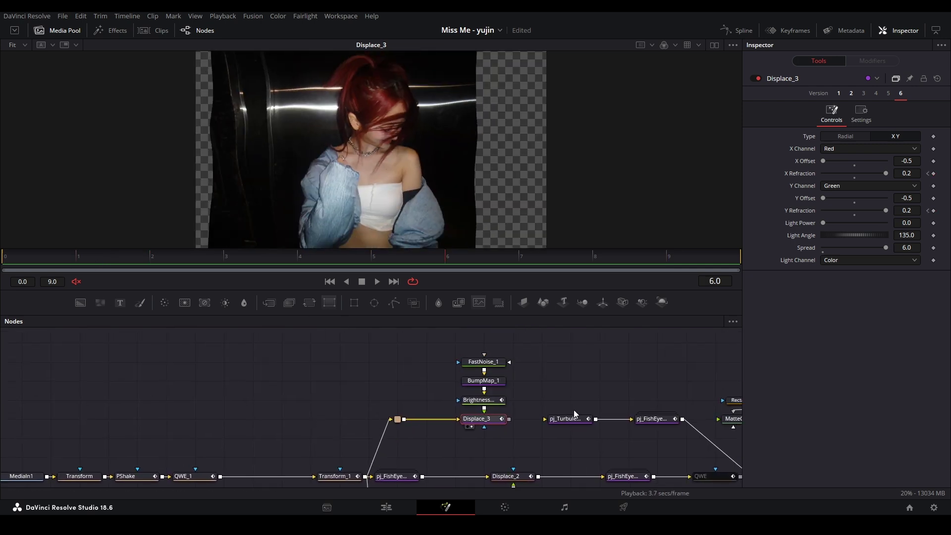
Inspect pj_TurbulentDisplace's animated Scale, about 2.43 at frame 3, during playback
{"action": "left_click", "coordinate": [569, 419]}
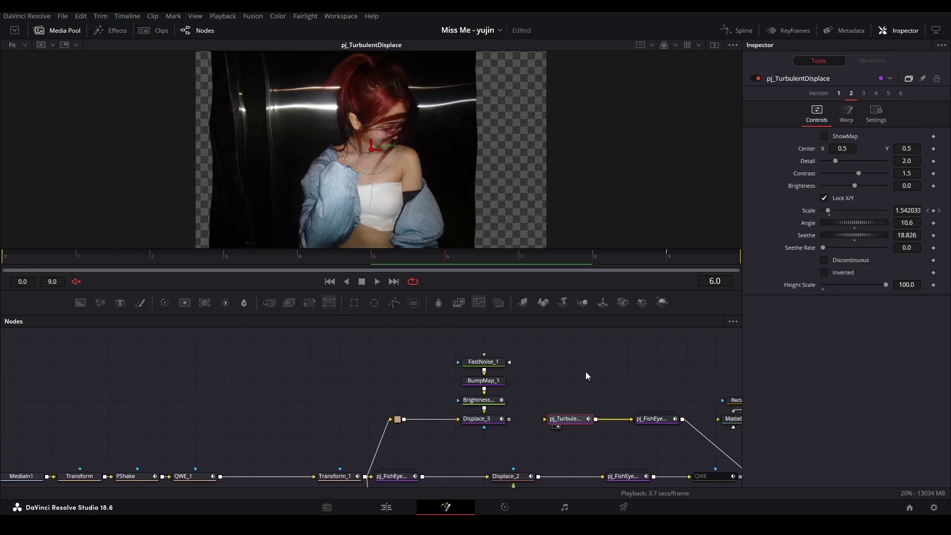
{"action": "left_click", "coordinate": [64, 256]}
{"action": "key", "text": "space"}
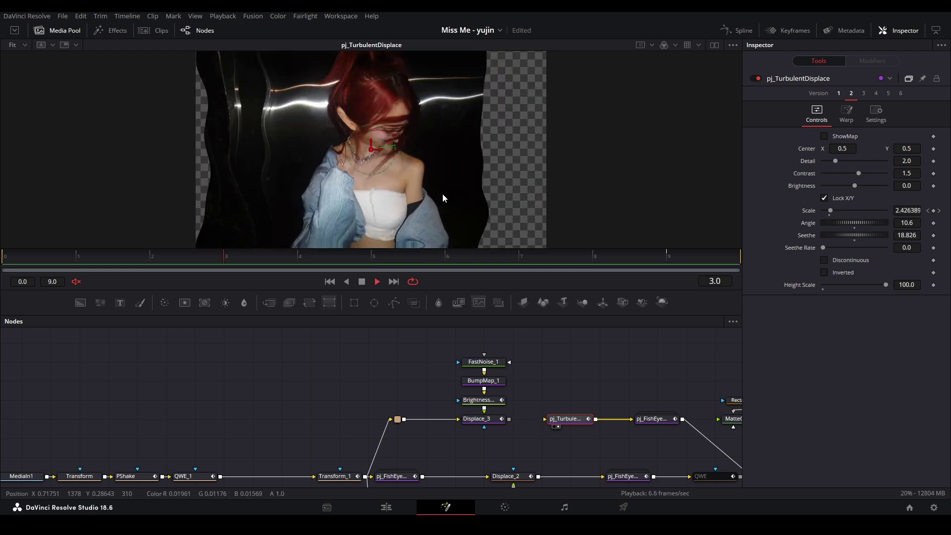
{"action": "left_click_drag", "start_coordinate": [543, 356], "coordinate": [431, 334]}
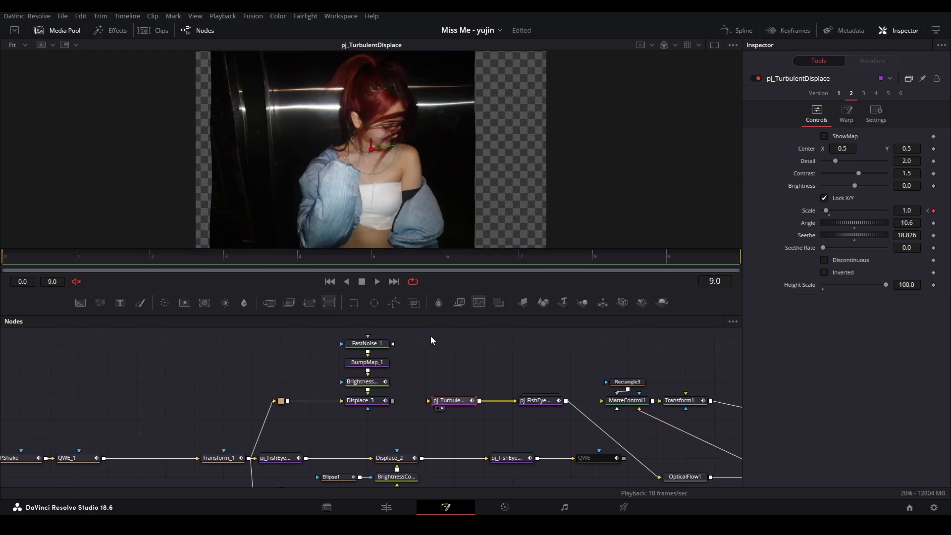
{"action": "left_click_drag", "start_coordinate": [545, 388], "coordinate": [417, 404]}
Scrub pj_FishEyeWarp_2 in an enlarged viewer from frame 0 to 5, then add a standalone Displace node
{"action": "left_click", "coordinate": [417, 403]}
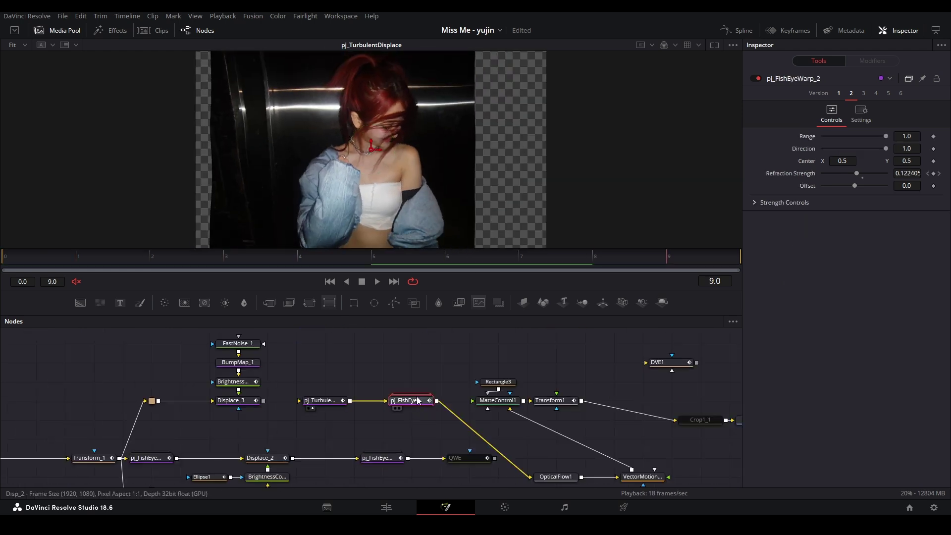
{"action": "key", "text": "1"}
{"action": "key", "text": "space"}
{"action": "key", "text": "space"}
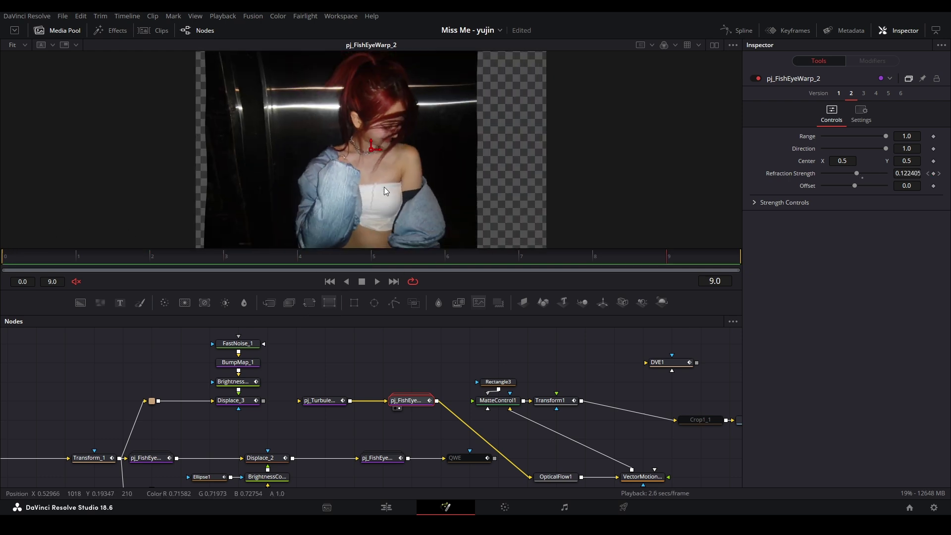
{"action": "left_click_drag", "start_coordinate": [279, 295], "coordinate": [279, 363]}
{"action": "left_click", "coordinate": [30, 325]}
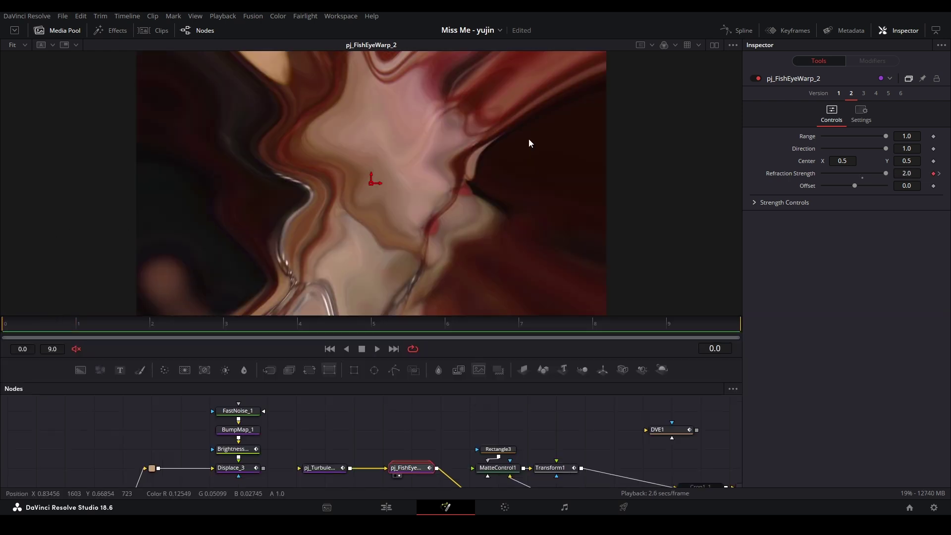
{"action": "key", "text": "space"}
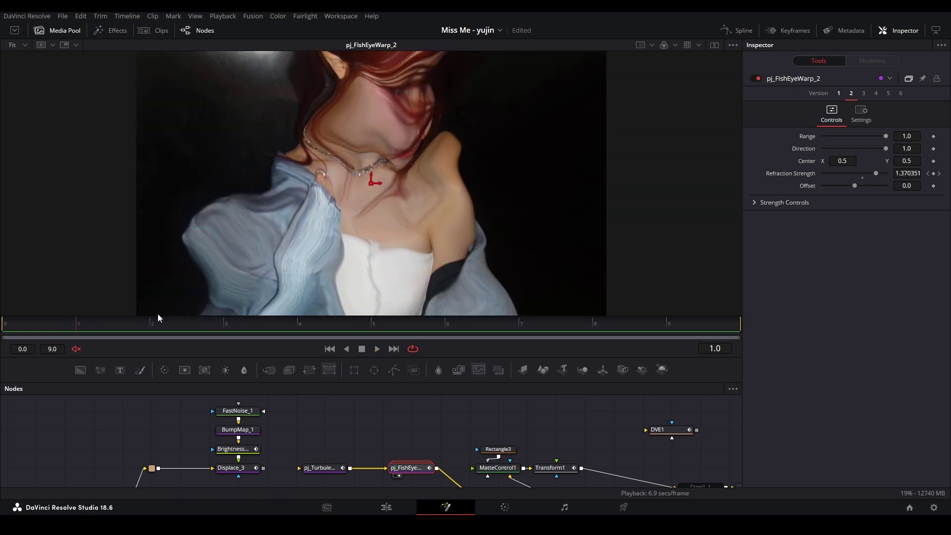
{"action": "left_click_drag", "start_coordinate": [143, 319], "coordinate": [406, 303]}
{"action": "left_click", "coordinate": [329, 431]}
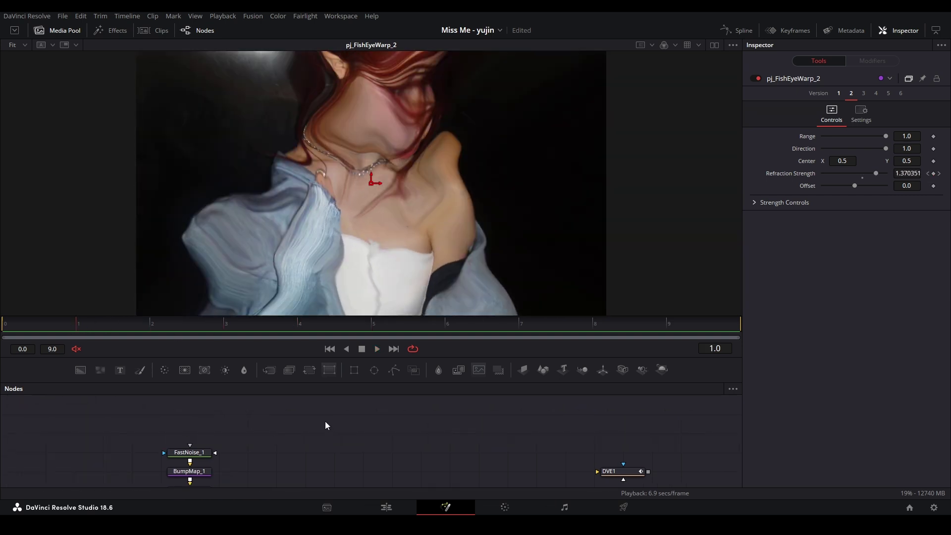
{"action": "left_click", "coordinate": [287, 370]}
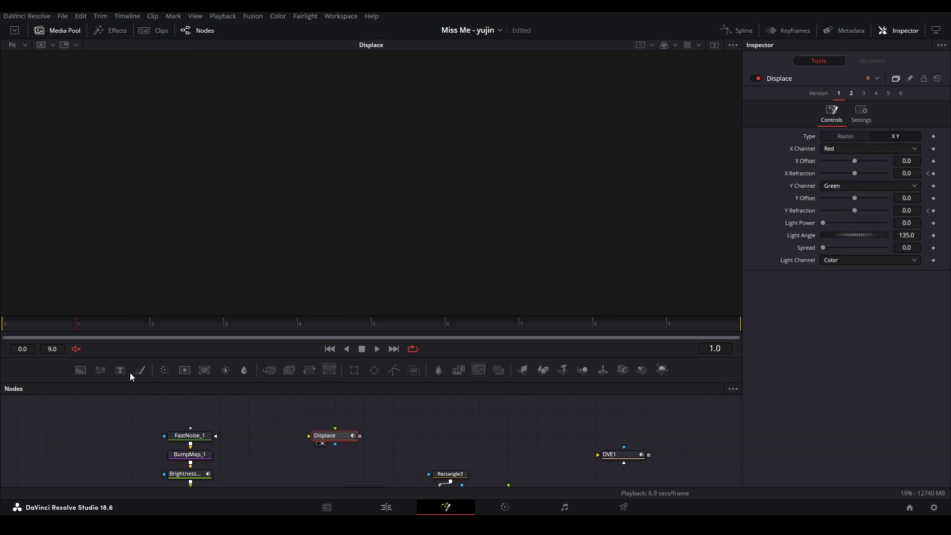
Add a Background node set to a radial gradient and wire it into the Displace node
{"action": "left_click_drag", "start_coordinate": [86, 375], "coordinate": [335, 406]}
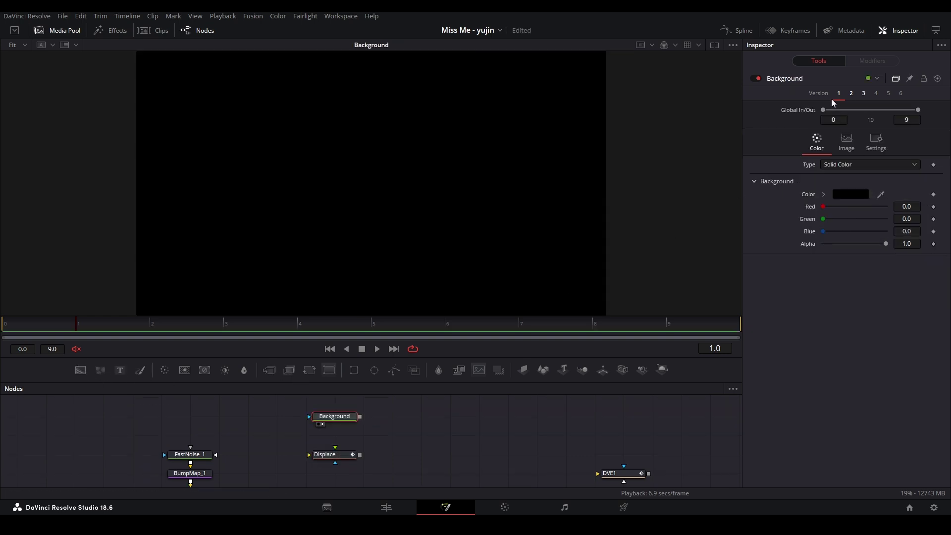
{"action": "left_click", "coordinate": [850, 95]}
{"action": "left_click", "coordinate": [863, 94]}
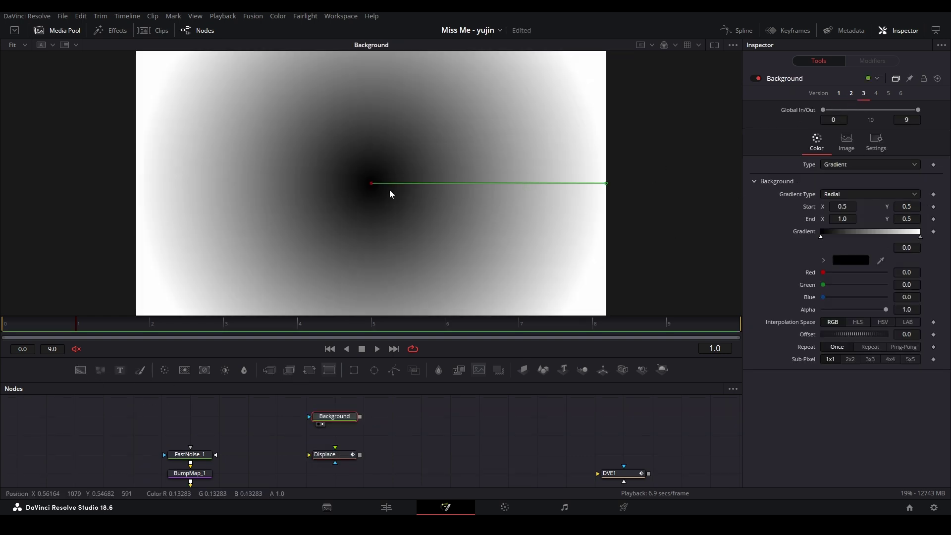
{"action": "left_click_drag", "start_coordinate": [359, 420], "coordinate": [335, 448]}
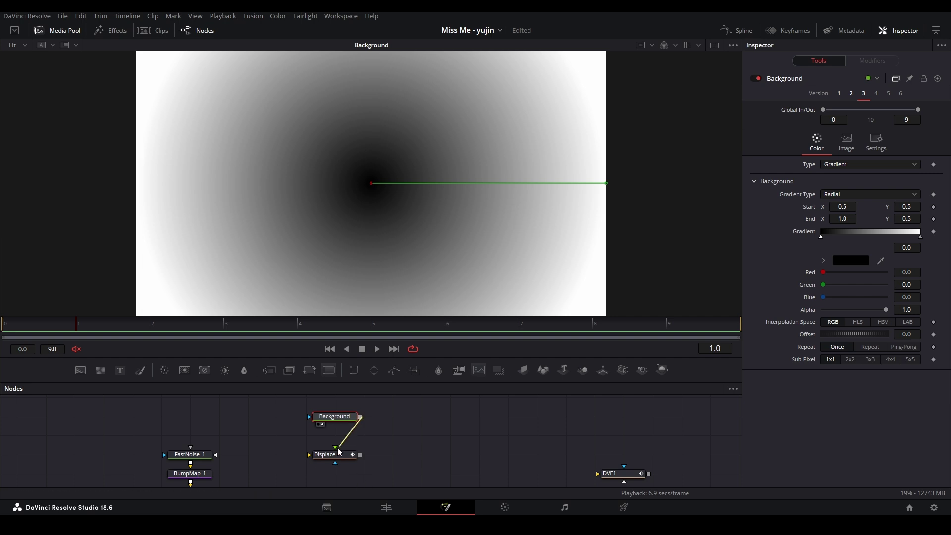
{"action": "scroll", "coordinate": [227, 454], "scroll_direction": "down", "scroll_amount": 5}
{"action": "scroll", "coordinate": [227, 455], "scroll_direction": "up", "scroll_amount": 5}
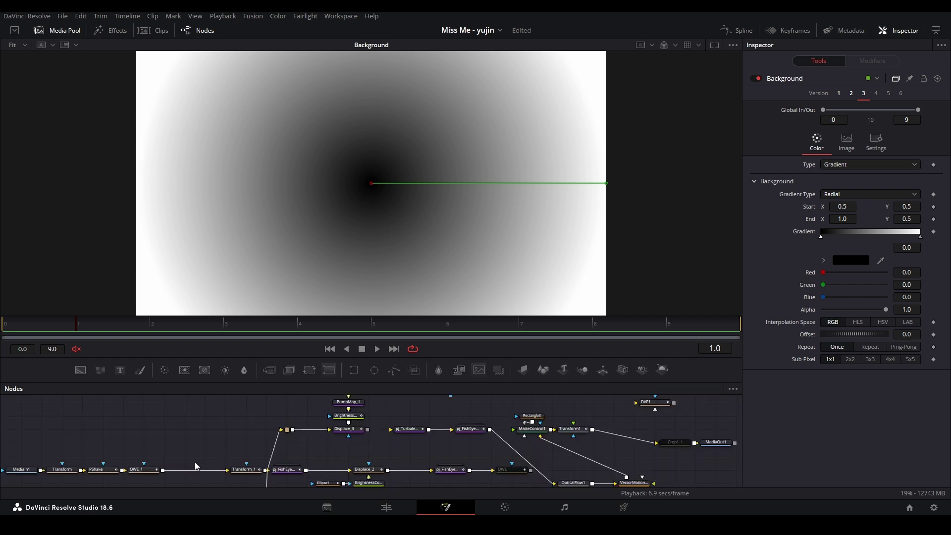
Set the Displace node to Radial type with Refraction Strength -0.41
{"action": "left_click", "coordinate": [614, 451]}
{"action": "key", "text": "1"}
{"action": "left_click_drag", "start_coordinate": [854, 172], "coordinate": [866, 190]}
{"action": "left_click", "coordinate": [843, 137]}
{"action": "left_click", "coordinate": [854, 175]}
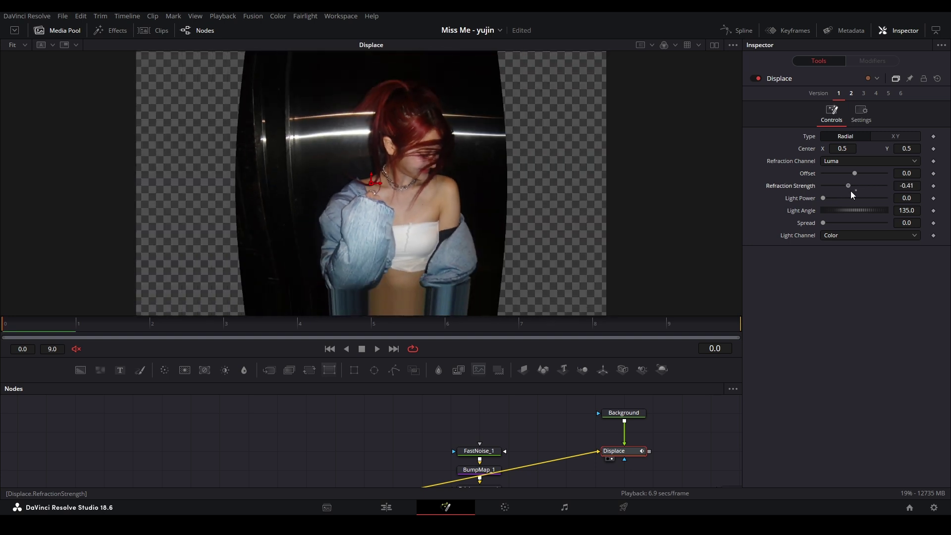
{"action": "scroll", "coordinate": [465, 419], "scroll_direction": "right", "scroll_amount": 10}
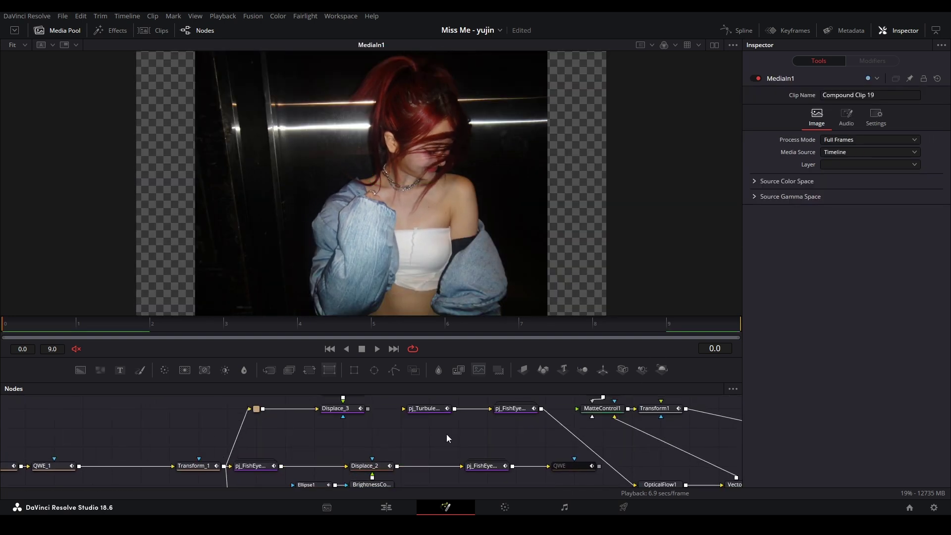
View OpticalFlow1 playing, inspect VectorMotionBlur1's settings, and return to the first frame
{"action": "scroll", "coordinate": [397, 460], "scroll_direction": "up", "scroll_amount": 5}
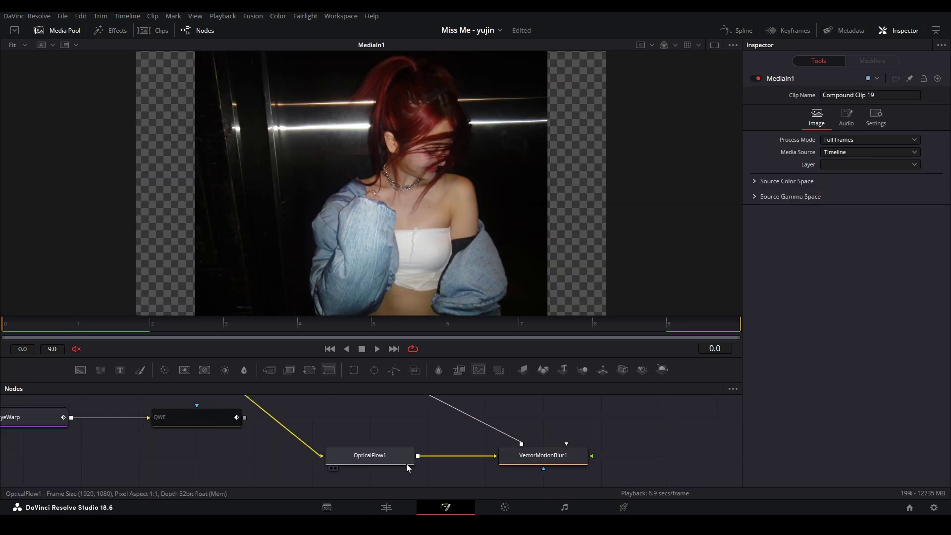
{"action": "left_click", "coordinate": [379, 453]}
{"action": "key", "text": "1"}
{"action": "key", "text": "space"}
{"action": "left_click", "coordinate": [555, 454]}
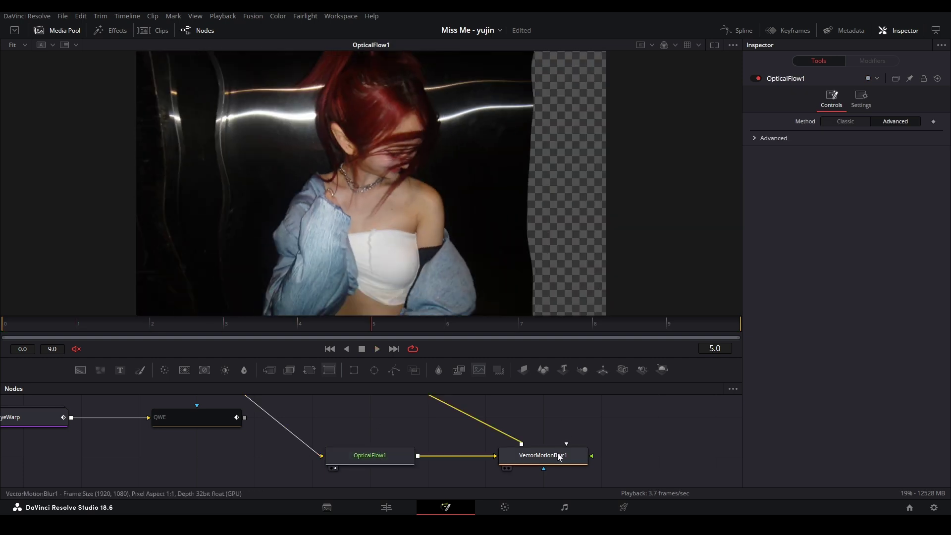
{"action": "key", "text": "Home"}
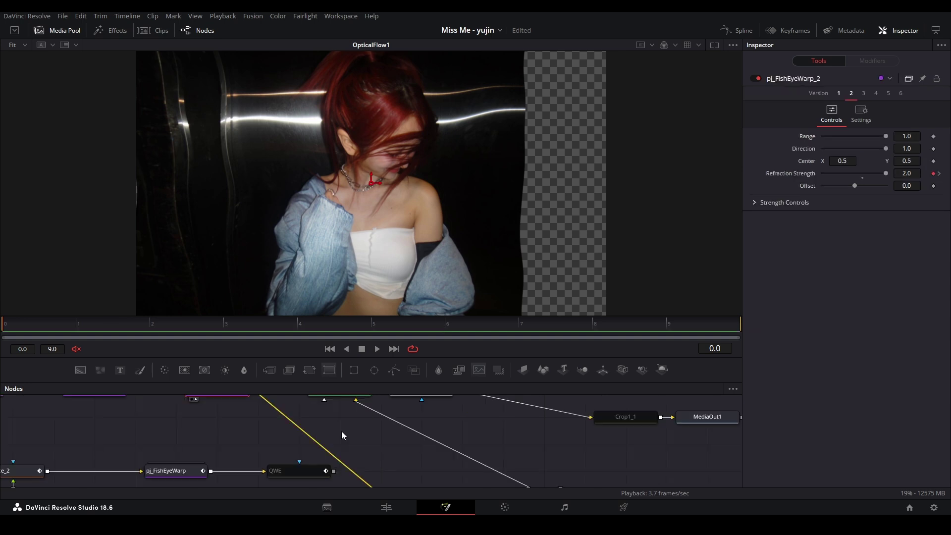
Inspect the MatteControl1, Transform1 (motion blur 0.3) and MediaOut1 settings
{"action": "scroll", "coordinate": [431, 447], "scroll_direction": "right", "scroll_amount": 4}
{"action": "scroll", "coordinate": [431, 447], "scroll_direction": "down", "scroll_amount": 2}
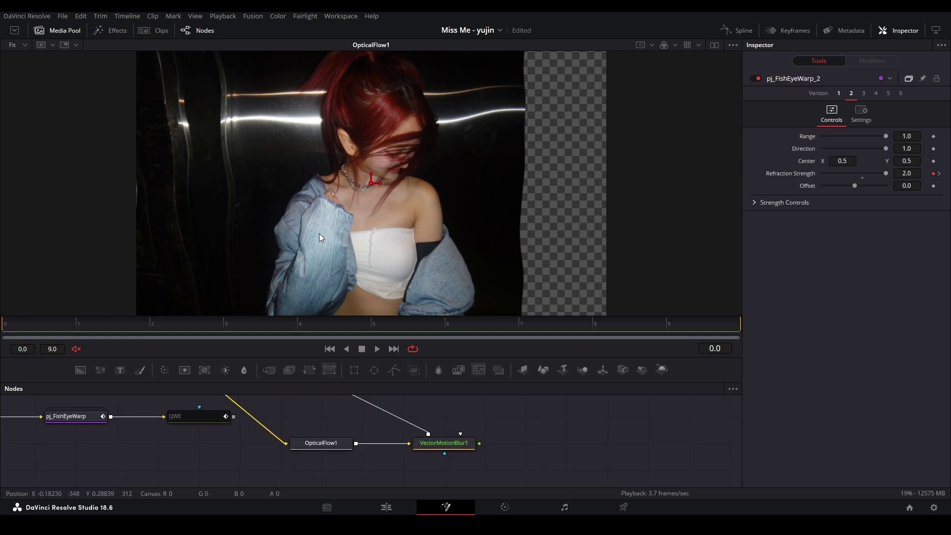
{"action": "scroll", "coordinate": [335, 478], "scroll_direction": "up", "scroll_amount": 1}
{"action": "scroll", "coordinate": [266, 435], "scroll_direction": "up", "scroll_amount": 2}
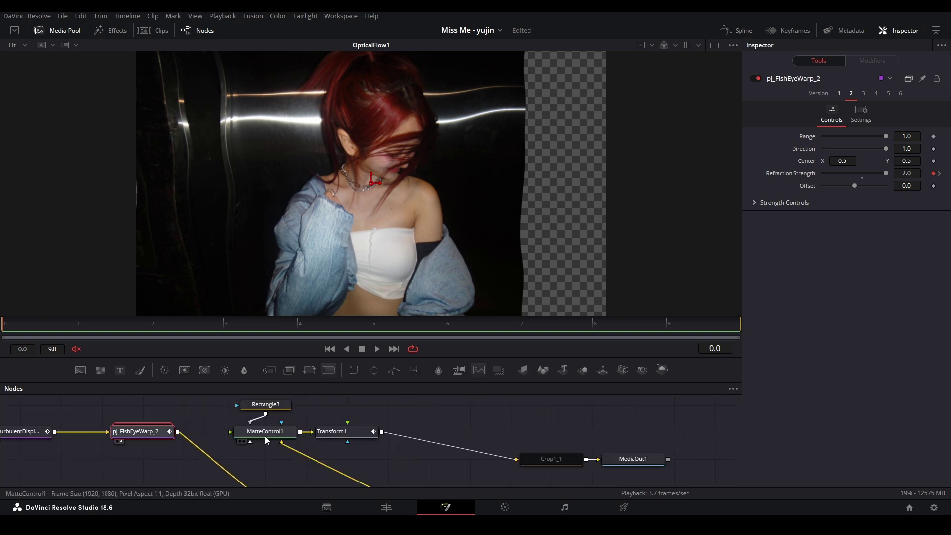
{"action": "left_click", "coordinate": [265, 435]}
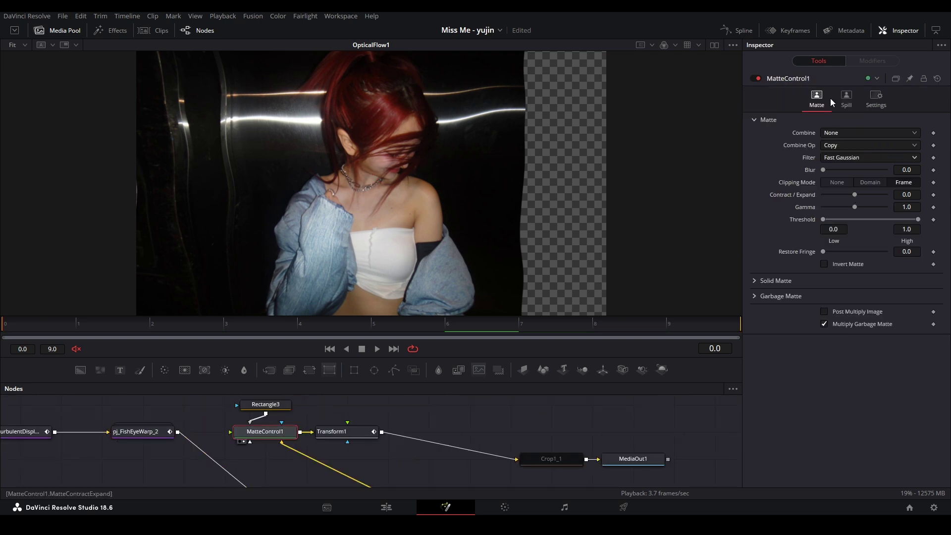
{"action": "left_click", "coordinate": [347, 431]}
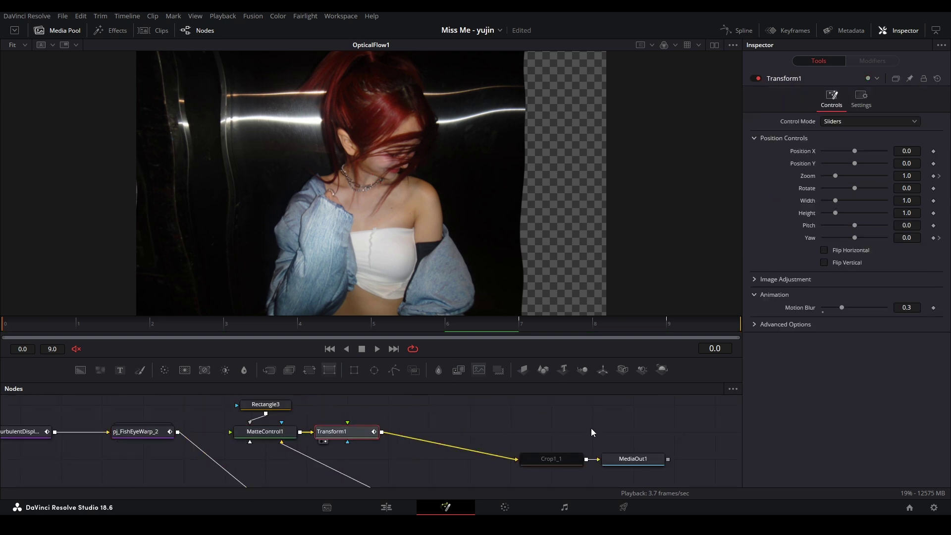
{"action": "left_click_drag", "start_coordinate": [598, 406], "coordinate": [626, 466]}
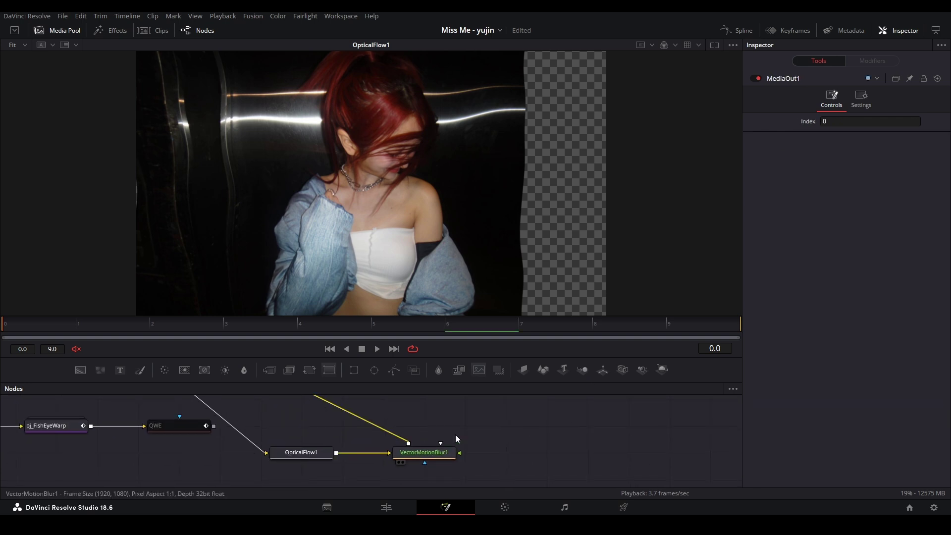
Go to the Edit page, play the timeline, glance at the YUNJIN text comp, and return
{"action": "left_click", "coordinate": [455, 437]}
{"action": "left_click", "coordinate": [389, 507]}
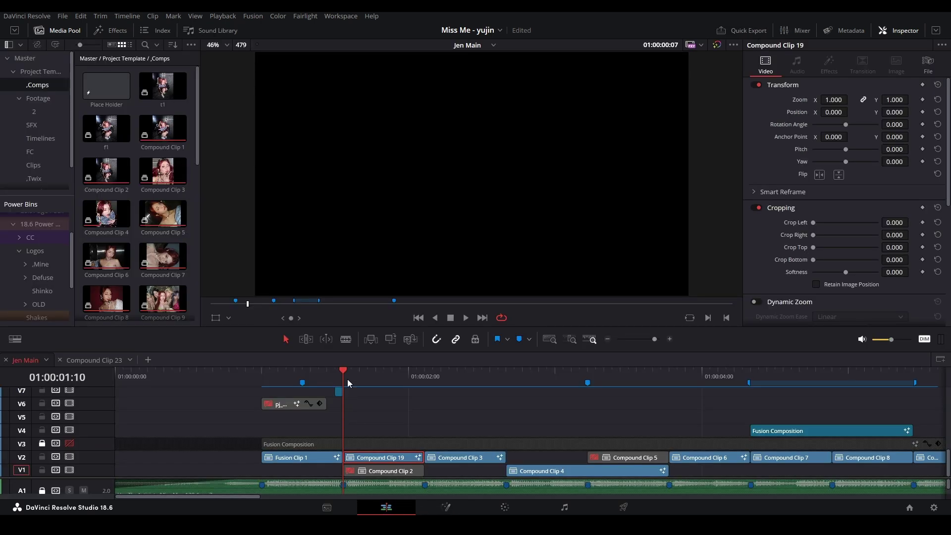
{"action": "key", "text": "space"}
{"action": "left_click", "coordinate": [380, 409]}
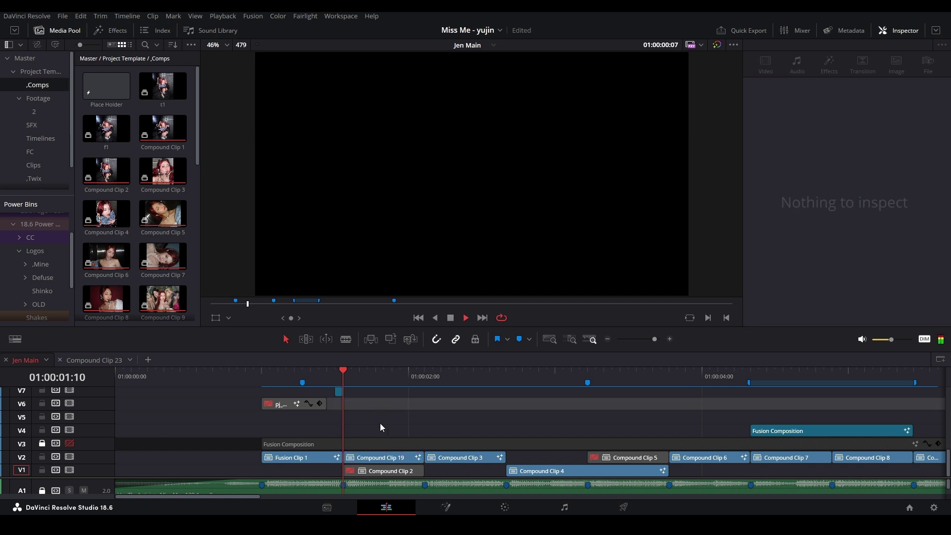
{"action": "key", "text": "shift+6"}
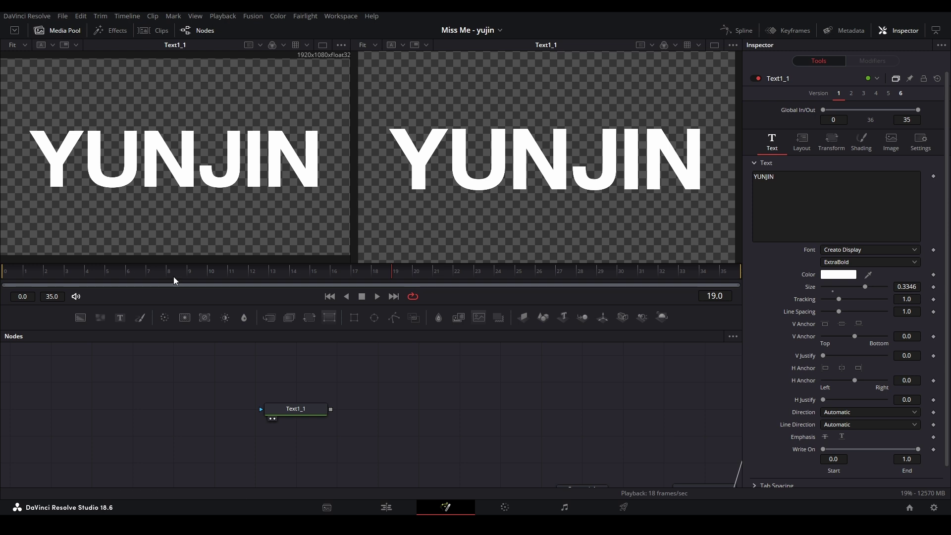
{"action": "left_click", "coordinate": [386, 507]}
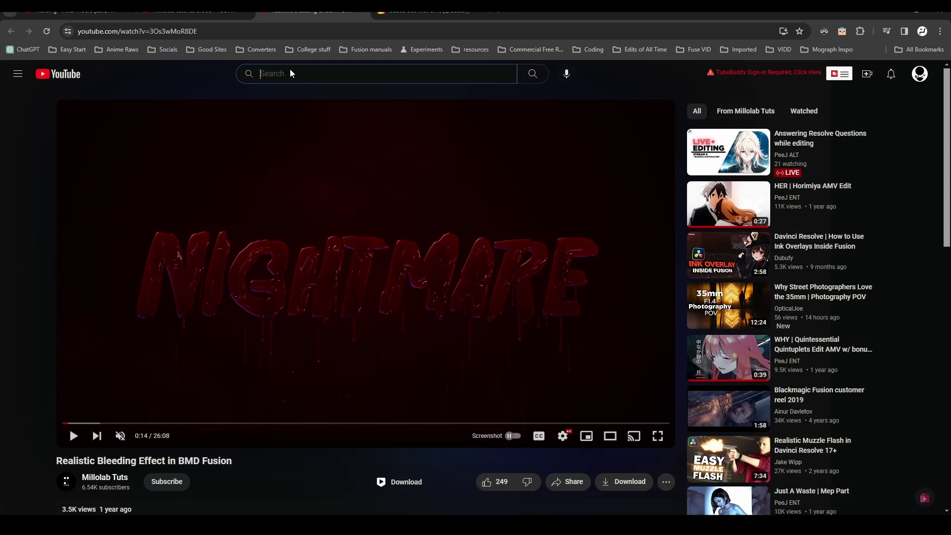
Search YouTube for 'texcture labs', open the Texturelabs channel, and browse its video grid
{"action": "type", "text": "texc"}
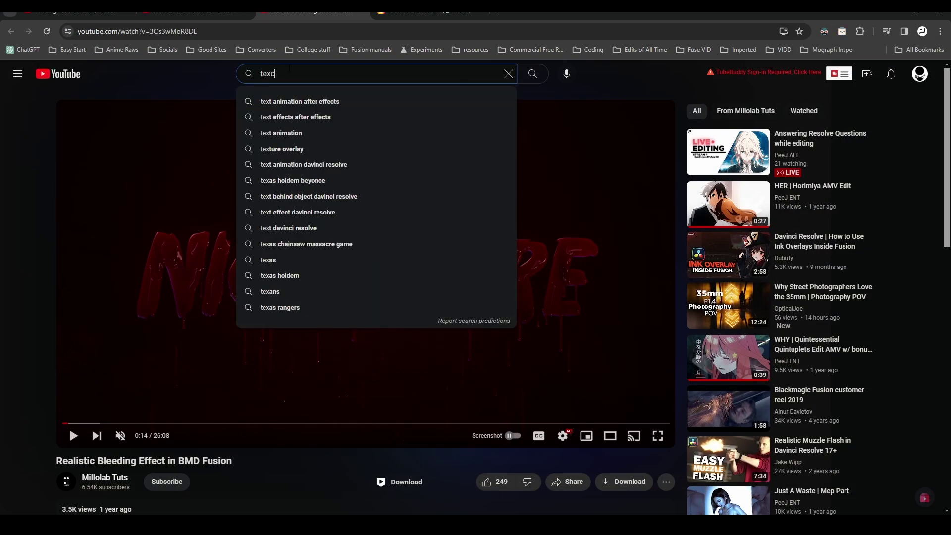
{"action": "key", "text": "BackSpace"}
{"action": "type", "text": "ture labs"}
{"action": "key", "text": "Return"}
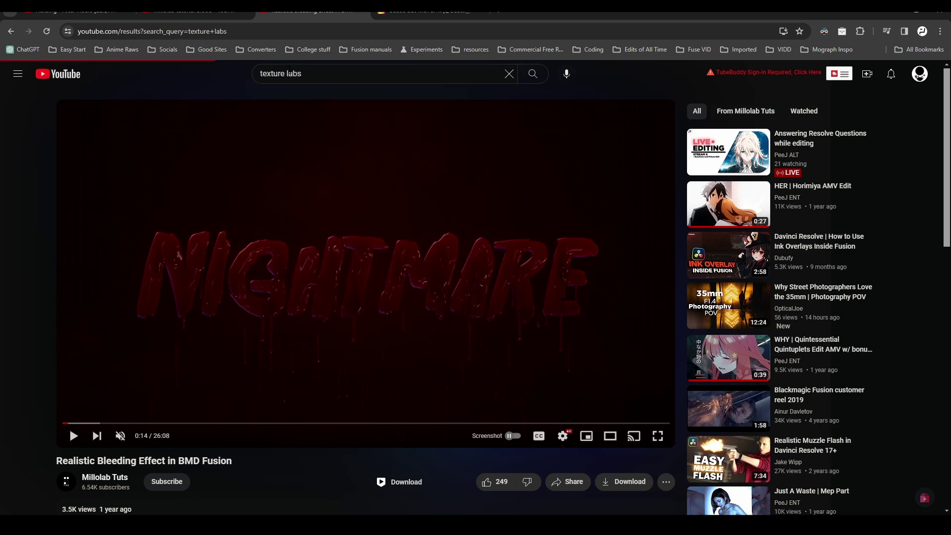
{"action": "left_click", "coordinate": [337, 183]}
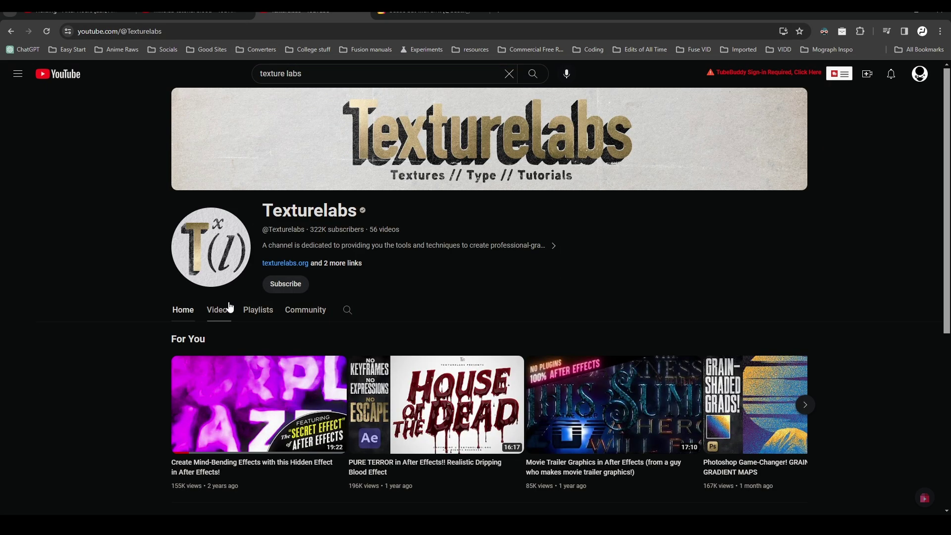
{"action": "scroll", "coordinate": [394, 272], "scroll_direction": "down", "scroll_amount": 3}
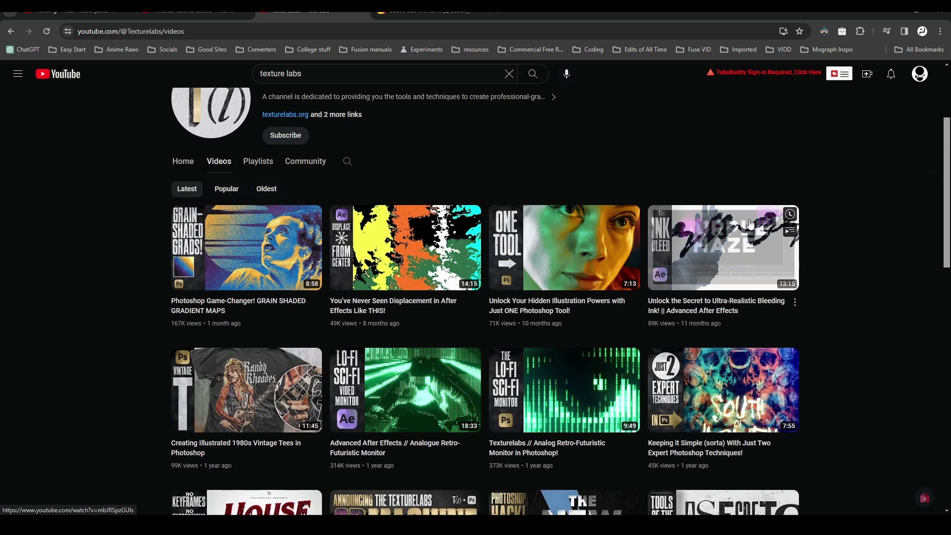
{"action": "scroll", "coordinate": [751, 224], "scroll_direction": "down", "scroll_amount": 7}
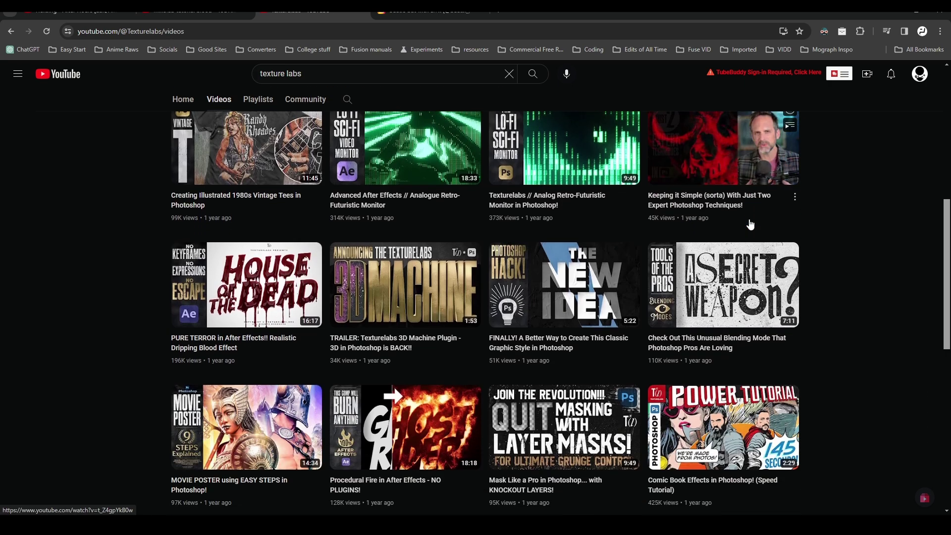
{"action": "scroll", "coordinate": [808, 256], "scroll_direction": "up", "scroll_amount": 5}
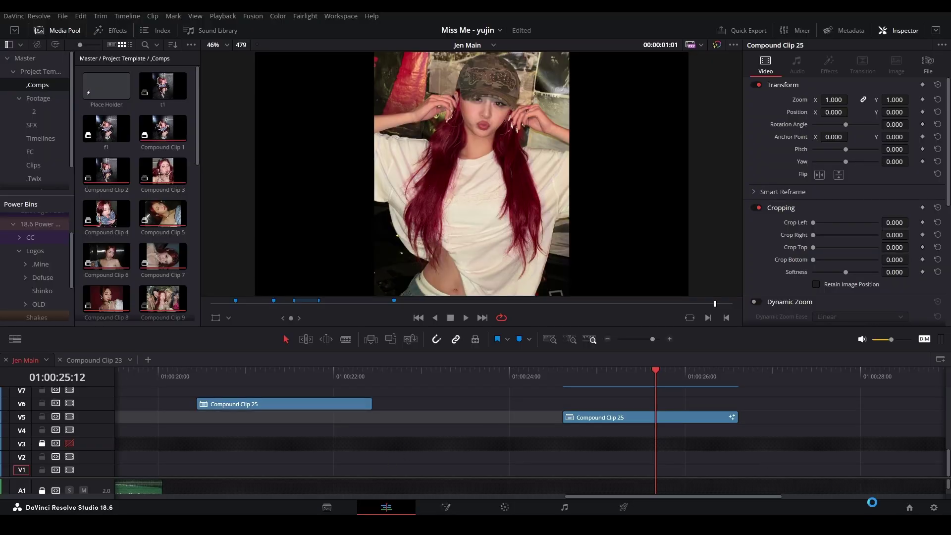
Open the composite project from the project list and preview its clips near 01:00:32
{"action": "left_click", "coordinate": [910, 508]}
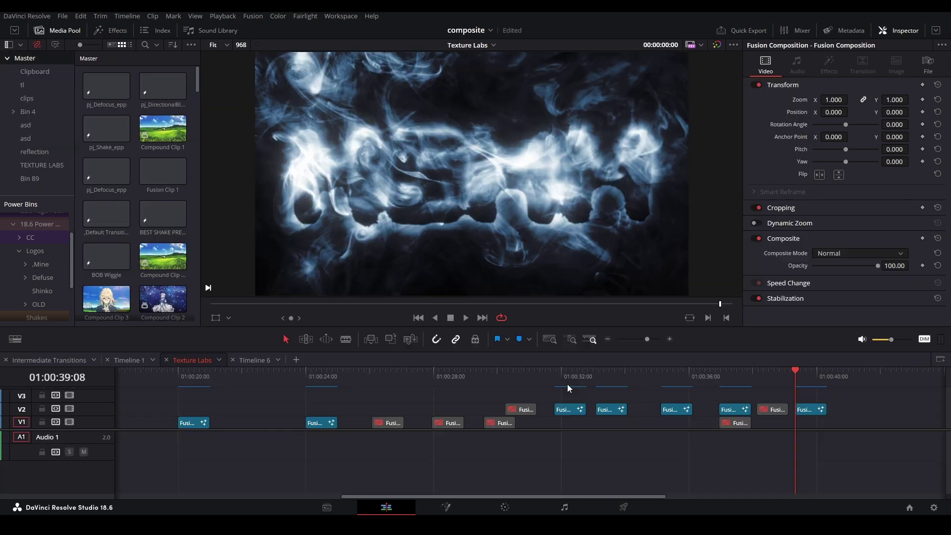
{"action": "left_click_drag", "start_coordinate": [565, 383], "coordinate": [562, 379]}
{"action": "left_click", "coordinate": [557, 379]}
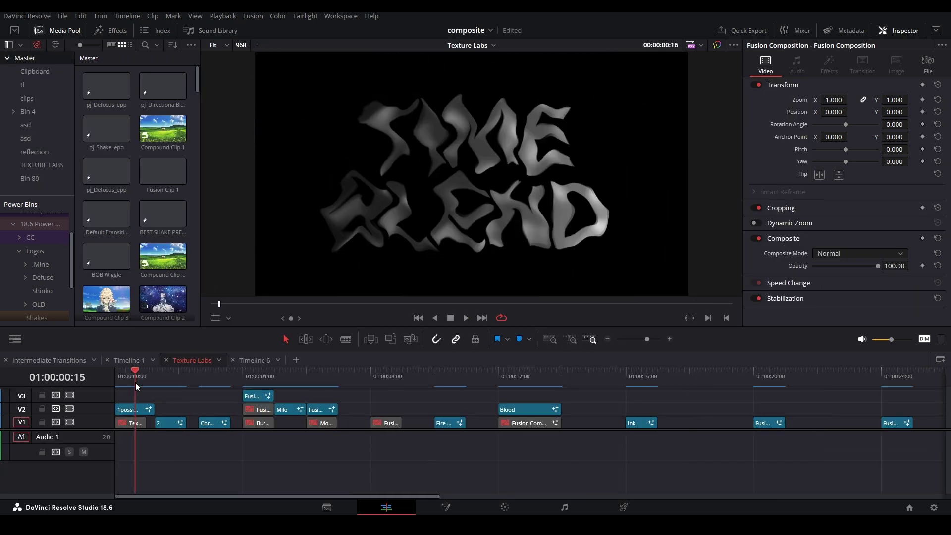
Play the first two text effects from the start of the timeline
{"action": "left_click_drag", "start_coordinate": [136, 383], "coordinate": [120, 383]}
{"action": "key", "text": "space"}
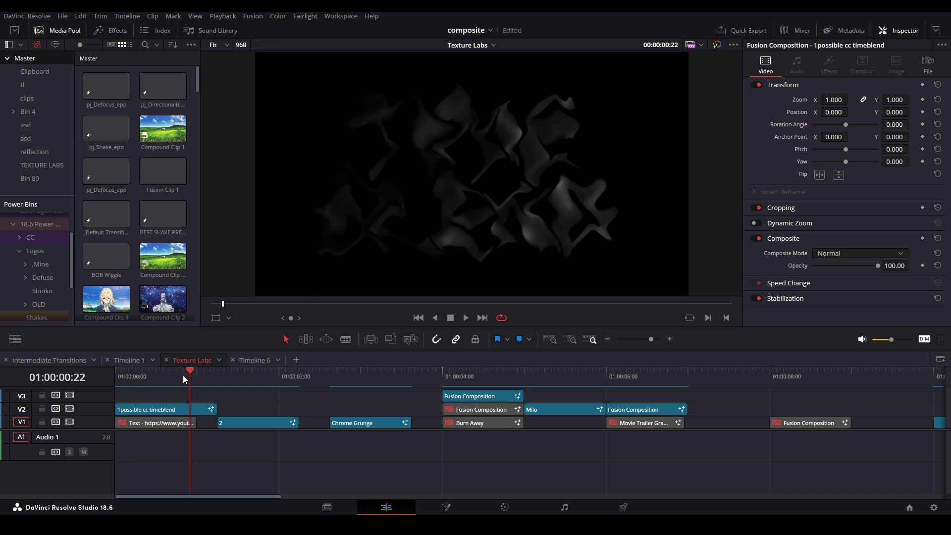
{"action": "left_click", "coordinate": [112, 379]}
{"action": "key", "text": "space"}
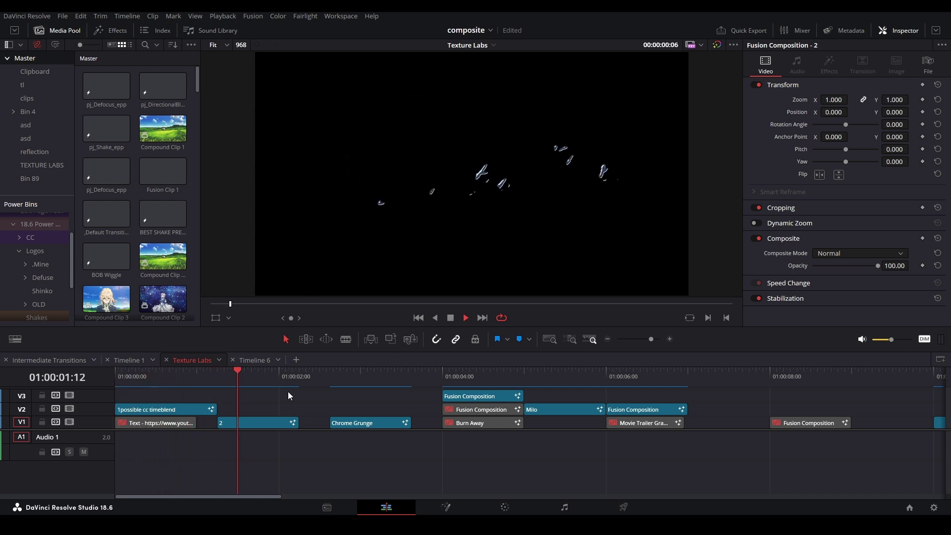
{"action": "left_click", "coordinate": [218, 379]}
{"action": "scroll", "coordinate": [462, 191], "scroll_direction": "up", "scroll_amount": 2}
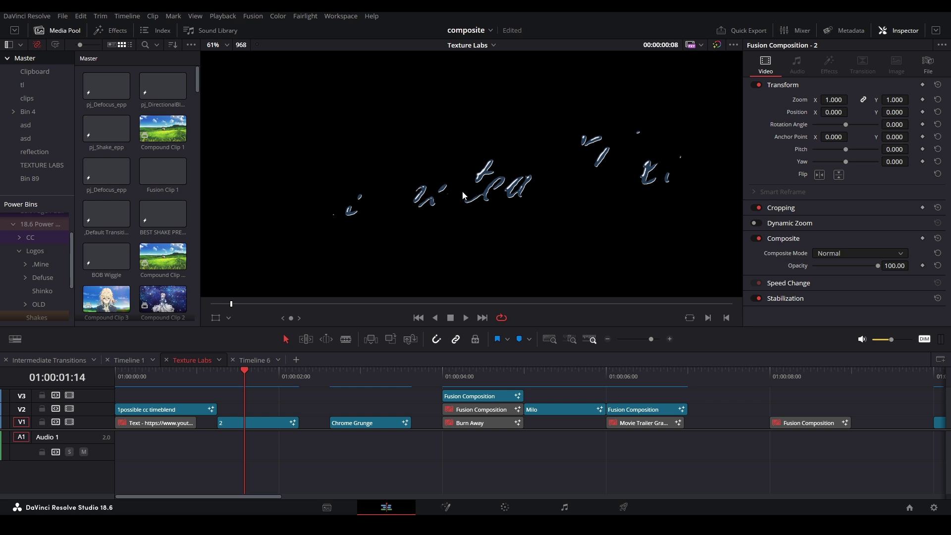
{"action": "scroll", "coordinate": [462, 191], "scroll_direction": "up", "scroll_amount": 2}
{"action": "key", "text": "space"}
{"action": "key", "text": "space"}
{"action": "left_click_drag", "start_coordinate": [259, 377], "coordinate": [384, 373]}
{"action": "key", "text": "space"}
{"action": "scroll", "coordinate": [440, 200], "scroll_direction": "down", "scroll_amount": 1}
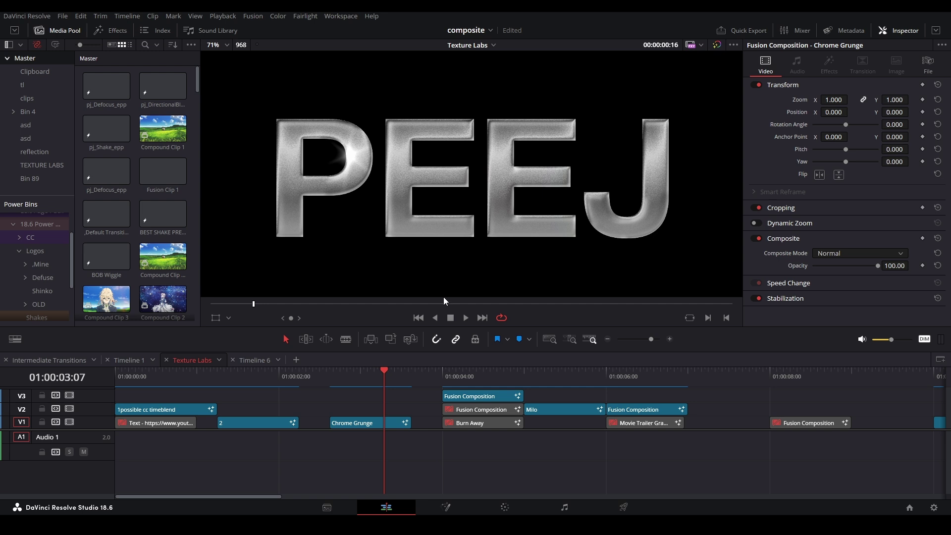
{"action": "scroll", "coordinate": [381, 215], "scroll_direction": "down", "scroll_amount": 3}
{"action": "scroll", "coordinate": [459, 154], "scroll_direction": "up", "scroll_amount": 2}
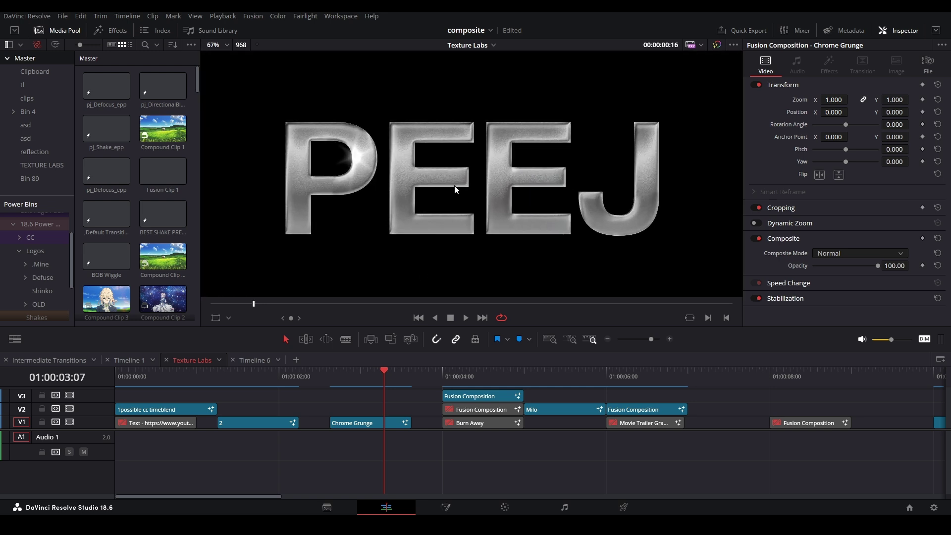
Preview the burning text effect at 01:00:04:00 and the Milo text effect
{"action": "left_click", "coordinate": [449, 376]}
{"action": "key", "text": "space"}
{"action": "scroll", "coordinate": [474, 192], "scroll_direction": "down", "scroll_amount": 3}
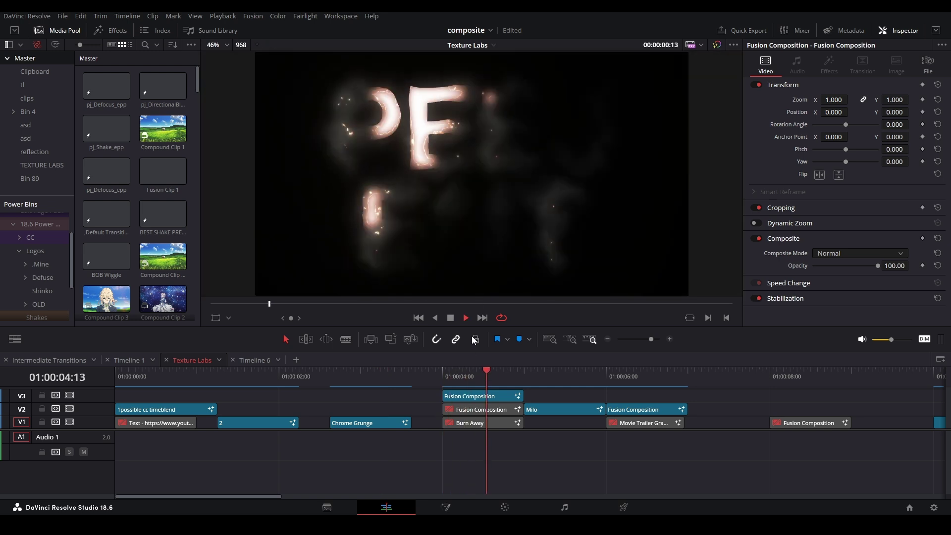
{"action": "left_click", "coordinate": [442, 376]}
{"action": "left_click", "coordinate": [441, 375]}
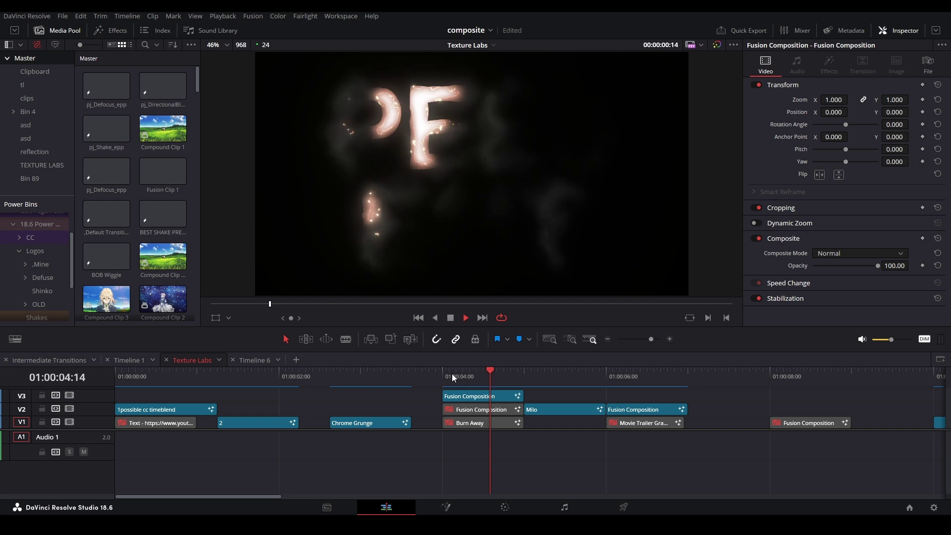
{"action": "left_click", "coordinate": [533, 385]}
{"action": "key", "text": "space"}
{"action": "left_click", "coordinate": [533, 384]}
{"action": "left_click_drag", "start_coordinate": [546, 382], "coordinate": [569, 380]}
Replay the burn text effect slowly, stopping around 01:00:06:03
{"action": "left_click", "coordinate": [464, 379]}
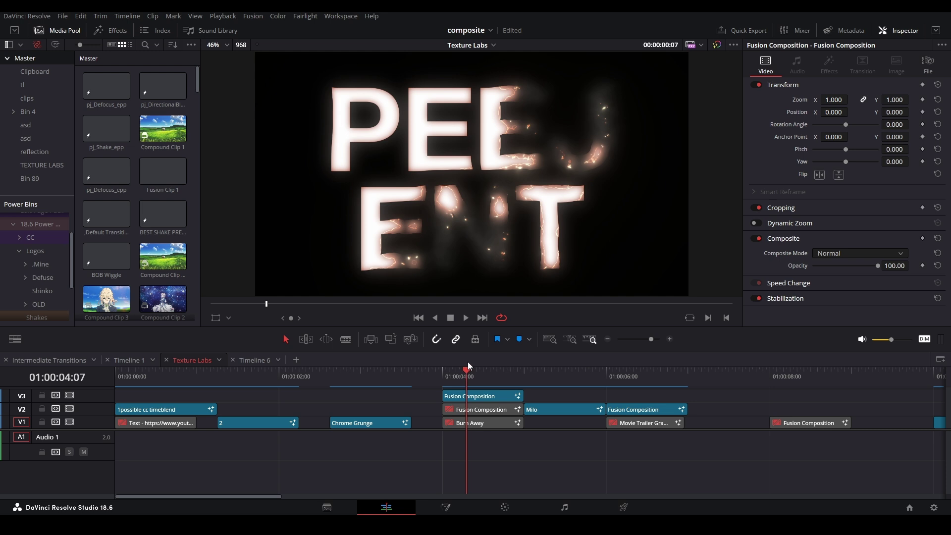
{"action": "key", "text": "space"}
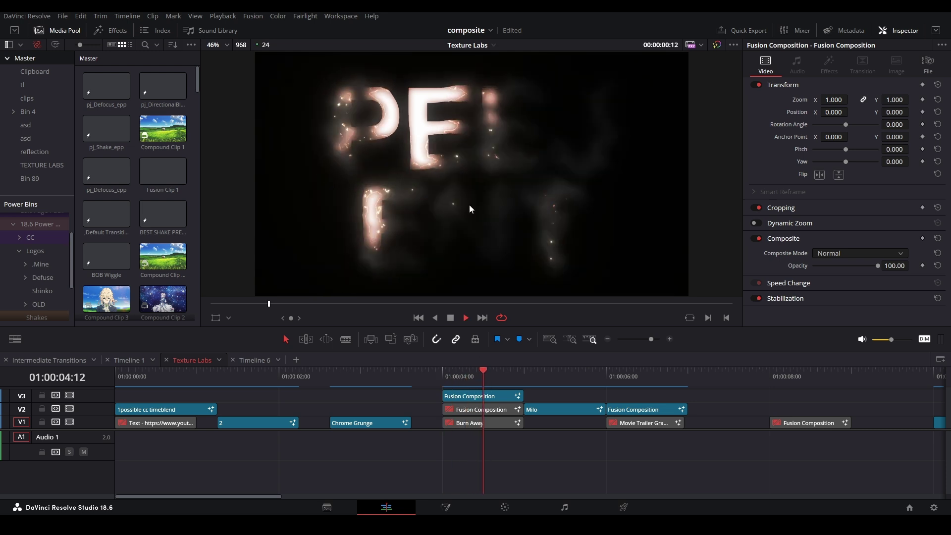
{"action": "key", "text": "space"}
{"action": "left_click", "coordinate": [614, 376]}
{"action": "key", "text": "space"}
{"action": "scroll", "coordinate": [236, 230], "scroll_direction": "up", "scroll_amount": 2}
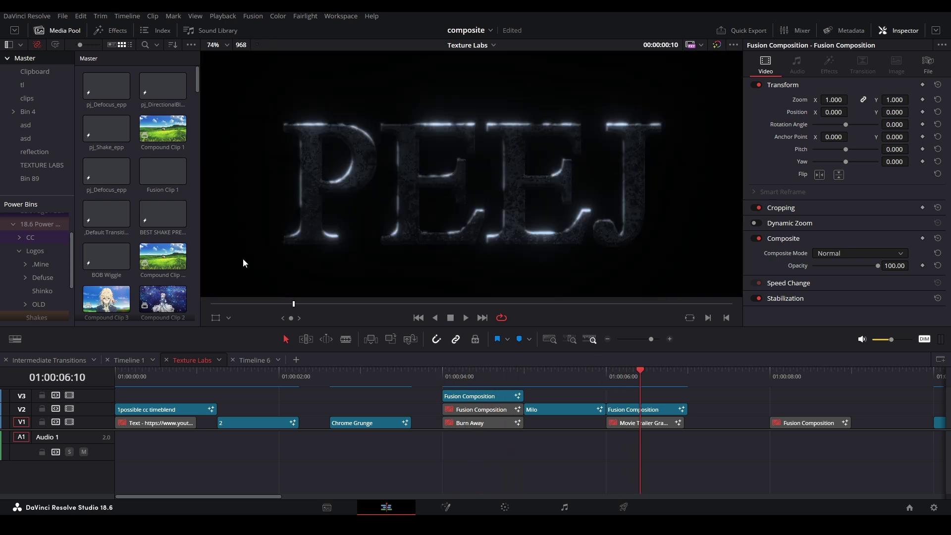
{"action": "scroll", "coordinate": [747, 419], "scroll_direction": "right", "scroll_amount": 5}
Preview the Fire Bad, Blood and Ink text effect clips
{"action": "left_click", "coordinate": [581, 380]}
{"action": "key", "text": "space"}
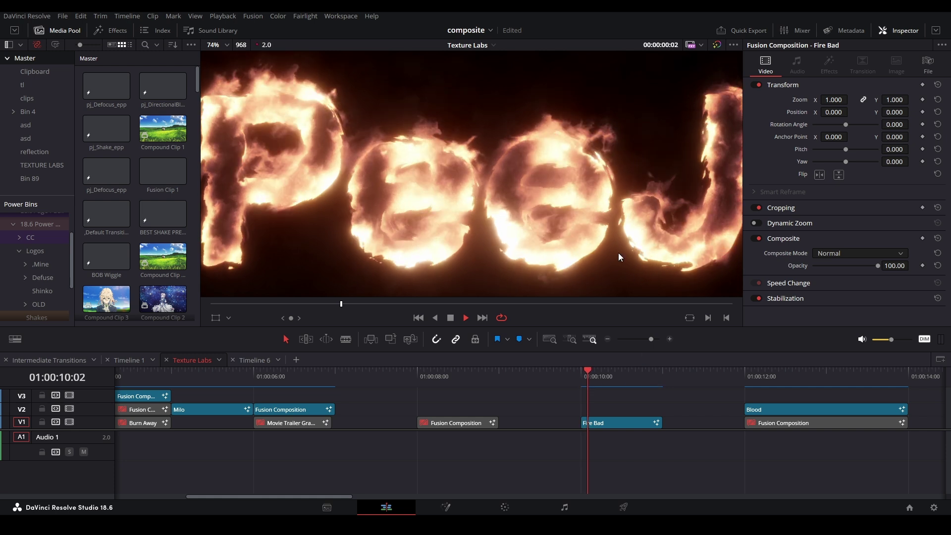
{"action": "scroll", "coordinate": [628, 276], "scroll_direction": "down", "scroll_amount": 2}
{"action": "left_click", "coordinate": [771, 377]}
{"action": "key", "text": "space"}
{"action": "scroll", "coordinate": [470, 384], "scroll_direction": "right", "scroll_amount": 3}
{"action": "key", "text": "space"}
{"action": "left_click", "coordinate": [635, 377]}
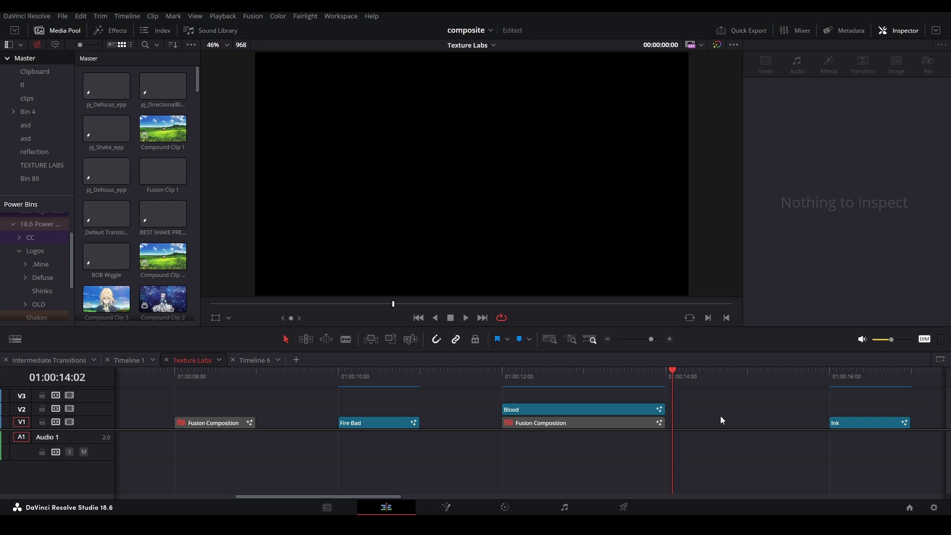
{"action": "scroll", "coordinate": [700, 411], "scroll_direction": "right", "scroll_amount": 5}
{"action": "left_click", "coordinate": [473, 377]}
{"action": "left_click", "coordinate": [472, 377]}
{"action": "scroll", "coordinate": [423, 409], "scroll_direction": "right", "scroll_amount": 2}
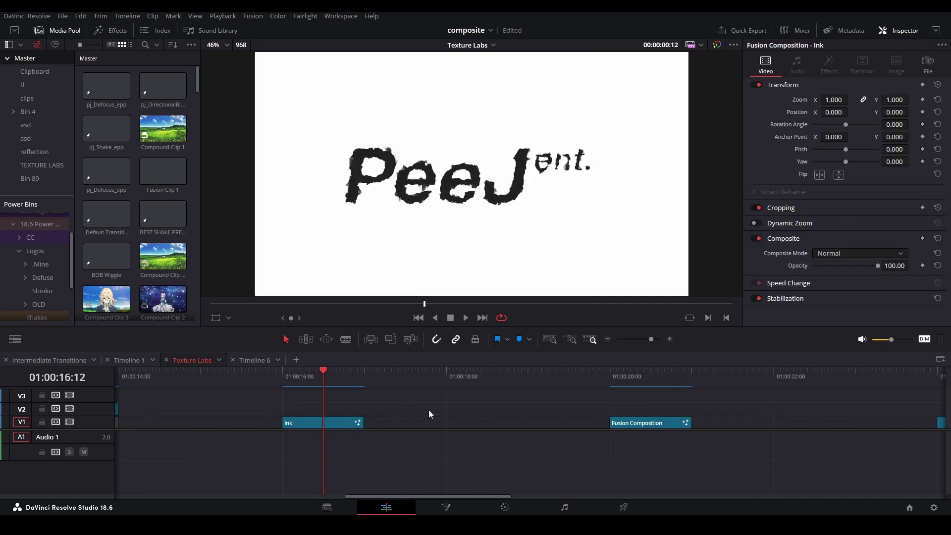
Play the green anime composition clips, then park on the green matrix clip and open Fusion
{"action": "left_click", "coordinate": [619, 374]}
{"action": "scroll", "coordinate": [545, 395], "scroll_direction": "right", "scroll_amount": 1}
{"action": "key", "text": "space"}
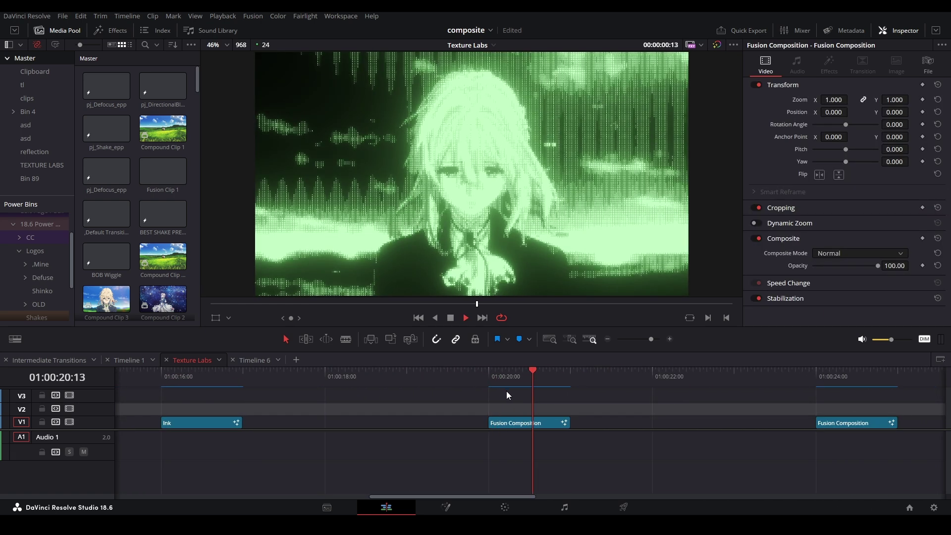
{"action": "scroll", "coordinate": [581, 408], "scroll_direction": "right", "scroll_amount": 2}
{"action": "left_click", "coordinate": [590, 378]}
{"action": "left_click", "coordinate": [601, 385]}
{"action": "left_click", "coordinate": [577, 378]}
{"action": "key", "text": "space"}
{"action": "left_click", "coordinate": [289, 386]}
{"action": "key", "text": "shift+5"}
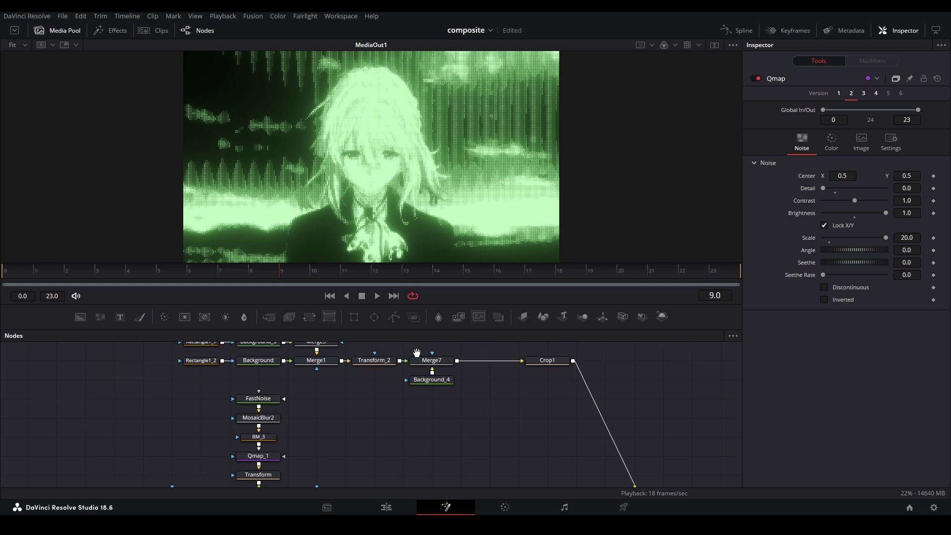
{"action": "left_click_drag", "start_coordinate": [407, 403], "coordinate": [451, 420]}
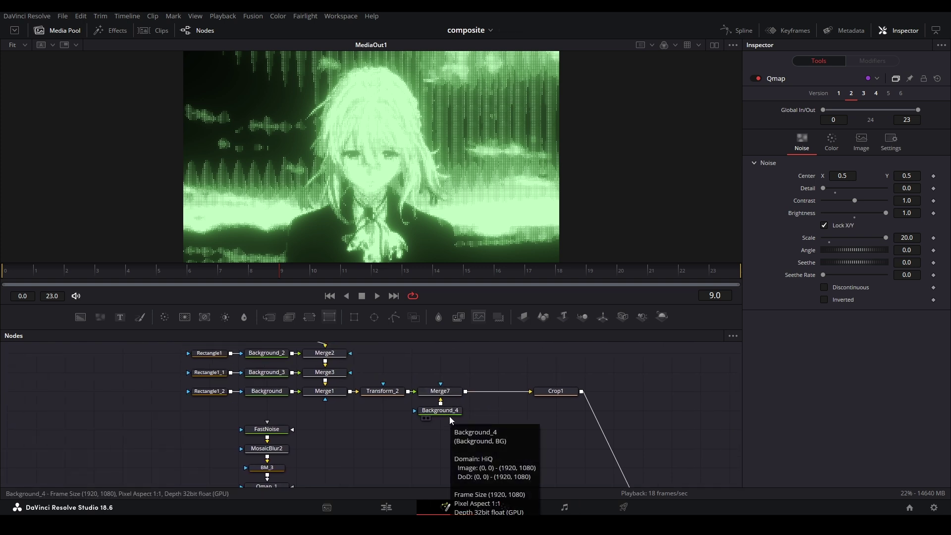
{"action": "scroll", "coordinate": [450, 420], "scroll_direction": "up", "scroll_amount": 2}
{"action": "left_click", "coordinate": [314, 456]}
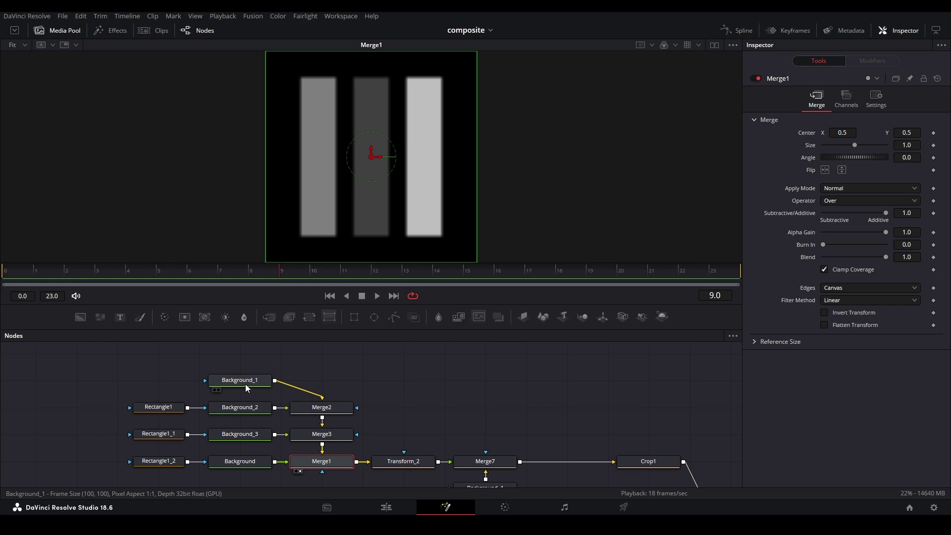
{"action": "left_click", "coordinate": [240, 379]}
{"action": "left_click", "coordinate": [322, 414]}
{"action": "left_click", "coordinate": [322, 434]}
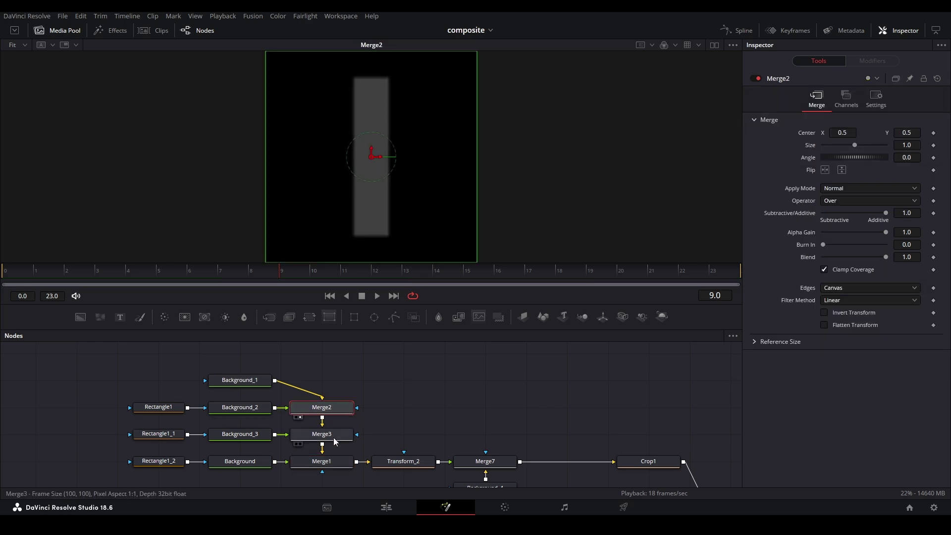
{"action": "left_click", "coordinate": [322, 461]}
{"action": "left_click_drag", "start_coordinate": [369, 433], "coordinate": [335, 399]}
{"action": "left_click", "coordinate": [370, 427]}
{"action": "left_click", "coordinate": [429, 429]}
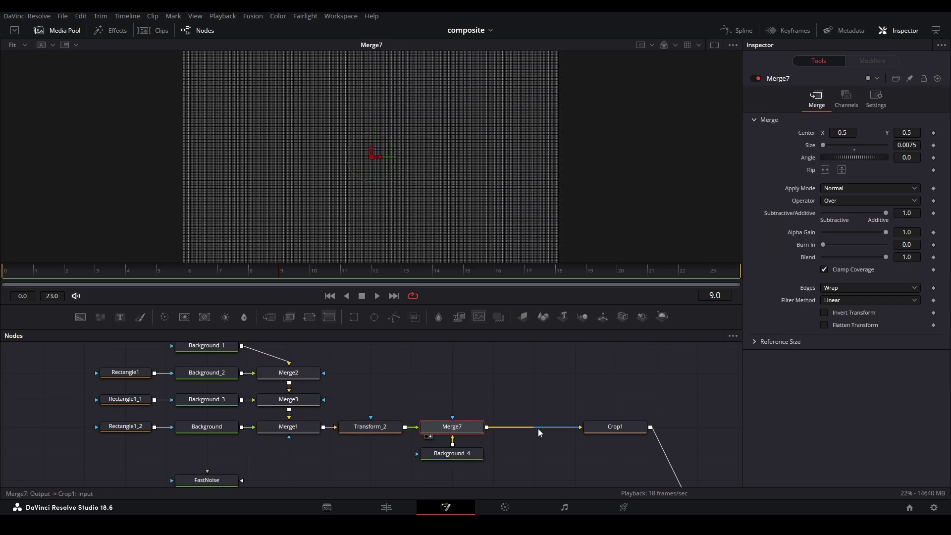
{"action": "scroll", "coordinate": [380, 99], "scroll_direction": "up", "scroll_amount": 5}
{"action": "key", "text": "ctrl+f"}
{"action": "left_click", "coordinate": [615, 426]}
{"action": "scroll", "coordinate": [520, 409], "scroll_direction": "right", "scroll_amount": 8}
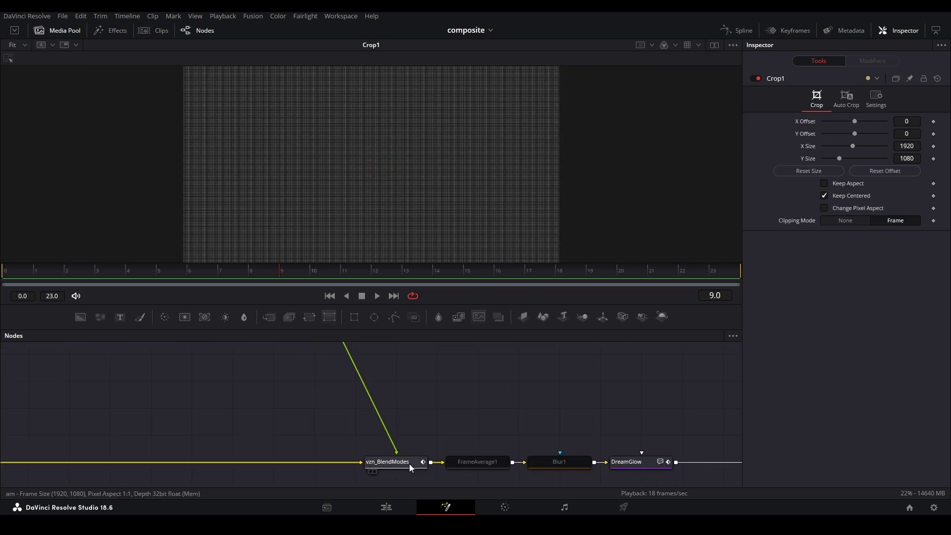
{"action": "scroll", "coordinate": [590, 424], "scroll_direction": "left", "scroll_amount": 10}
View the BrightnessContrast1, FastNoise, MosaicBlur2, Qmap_1, Transform and Displace node outputs
{"action": "left_click", "coordinate": [320, 452]}
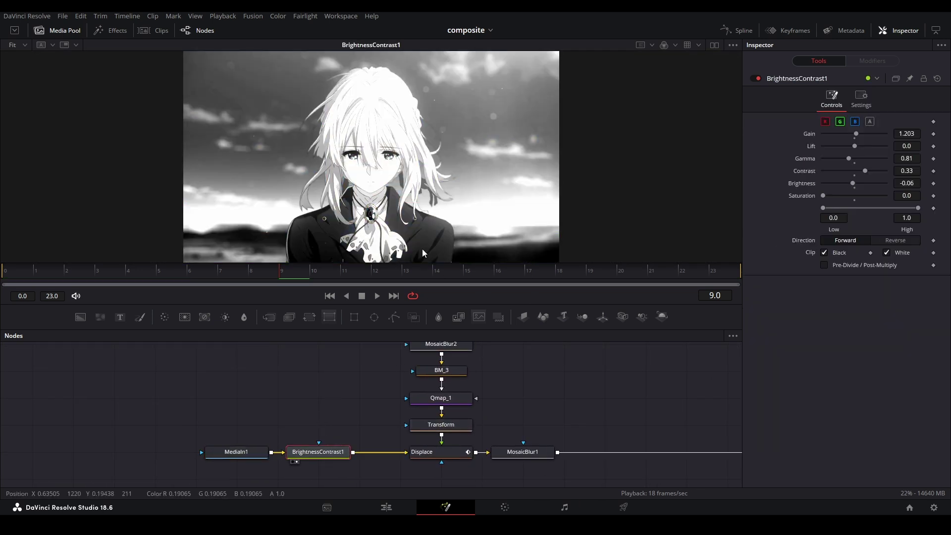
{"action": "scroll", "coordinate": [442, 402], "scroll_direction": "up", "scroll_amount": 2}
{"action": "scroll", "coordinate": [431, 384], "scroll_direction": "up", "scroll_amount": 2}
{"action": "left_click", "coordinate": [411, 365]}
{"action": "left_click", "coordinate": [412, 392]}
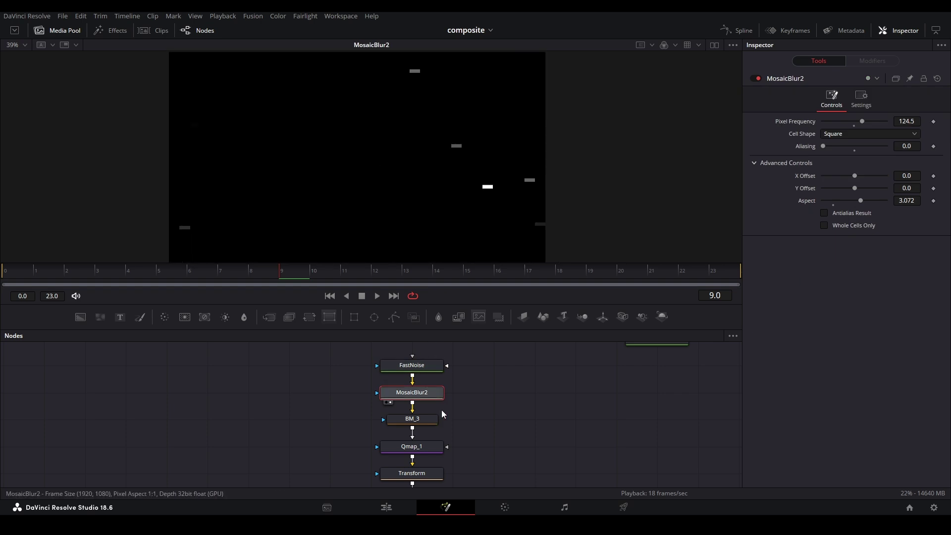
{"action": "scroll", "coordinate": [443, 390], "scroll_direction": "down", "scroll_amount": 2}
{"action": "left_click", "coordinate": [422, 429]}
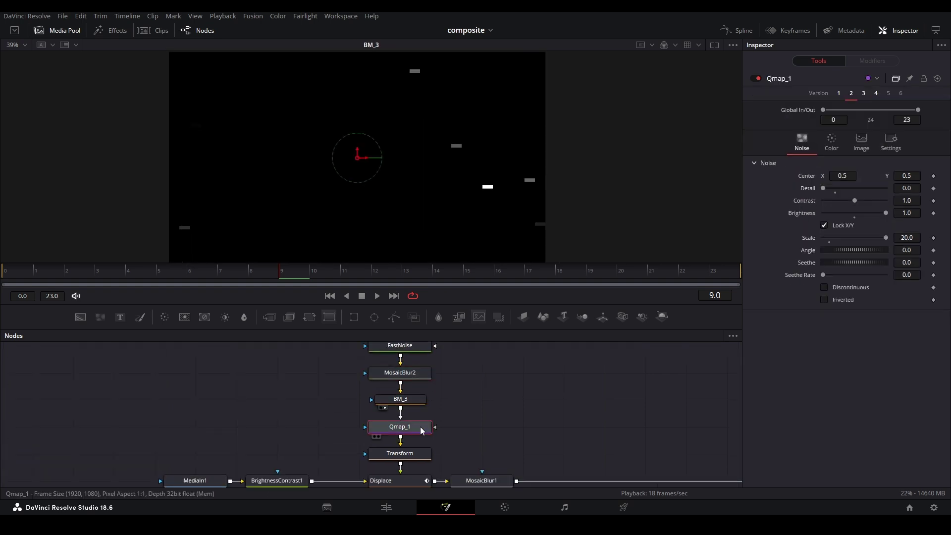
{"action": "left_click", "coordinate": [418, 453]}
{"action": "scroll", "coordinate": [426, 447], "scroll_direction": "down", "scroll_amount": 2}
{"action": "left_click", "coordinate": [397, 454]}
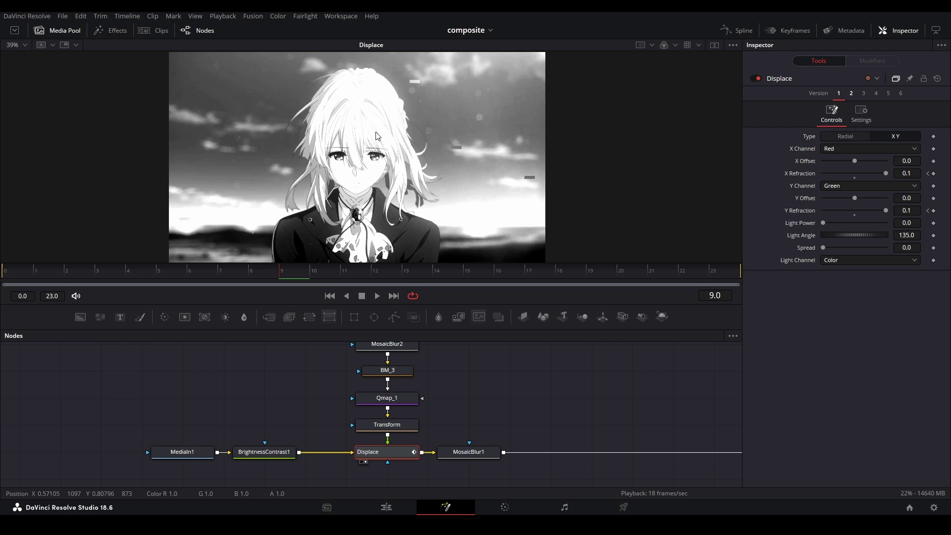
{"action": "scroll", "coordinate": [445, 176], "scroll_direction": "up", "scroll_amount": 6}
{"action": "key", "text": "ctrl+f"}
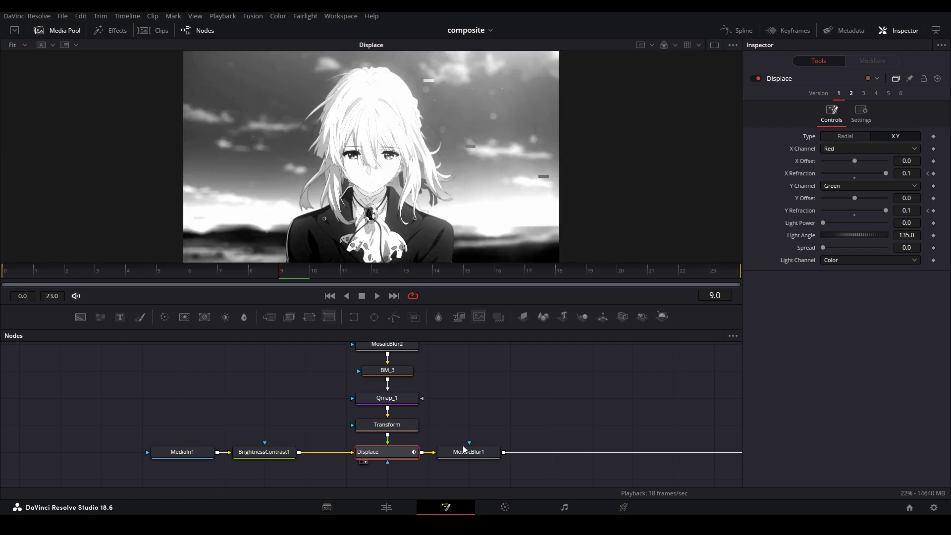
Show MosaicBlur1, Crop1 and vzn_BlendModes outputs, zooming in on the face and hair edge
{"action": "left_click", "coordinate": [460, 449]}
{"action": "key", "text": "1"}
{"action": "scroll", "coordinate": [493, 397], "scroll_direction": "down", "scroll_amount": 2}
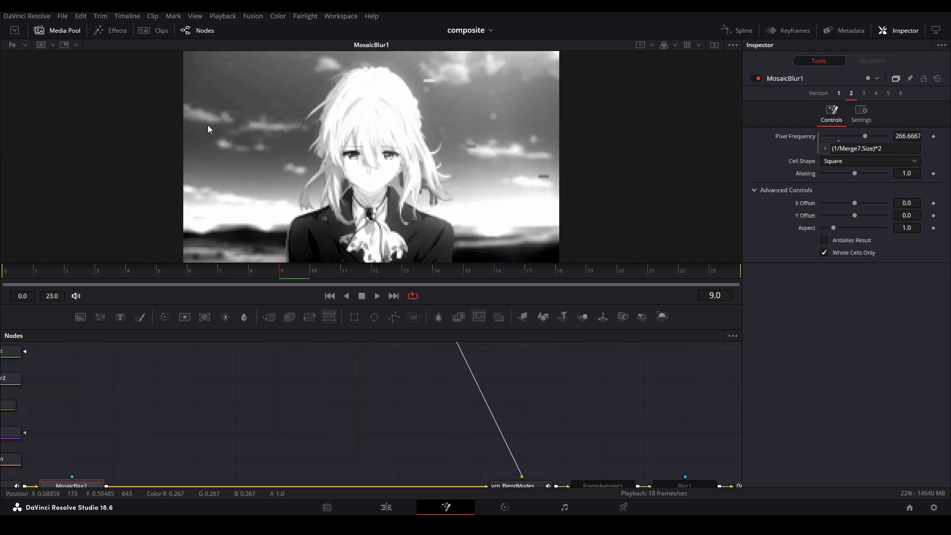
{"action": "scroll", "coordinate": [263, 159], "scroll_direction": "up", "scroll_amount": 5}
{"action": "scroll", "coordinate": [410, 415], "scroll_direction": "down", "scroll_amount": 3}
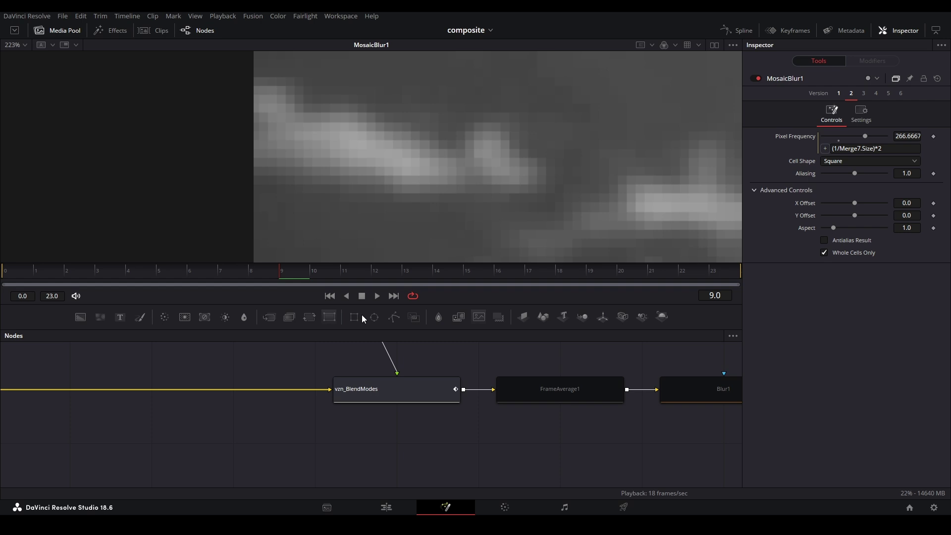
{"action": "scroll", "coordinate": [391, 411], "scroll_direction": "up", "scroll_amount": 5}
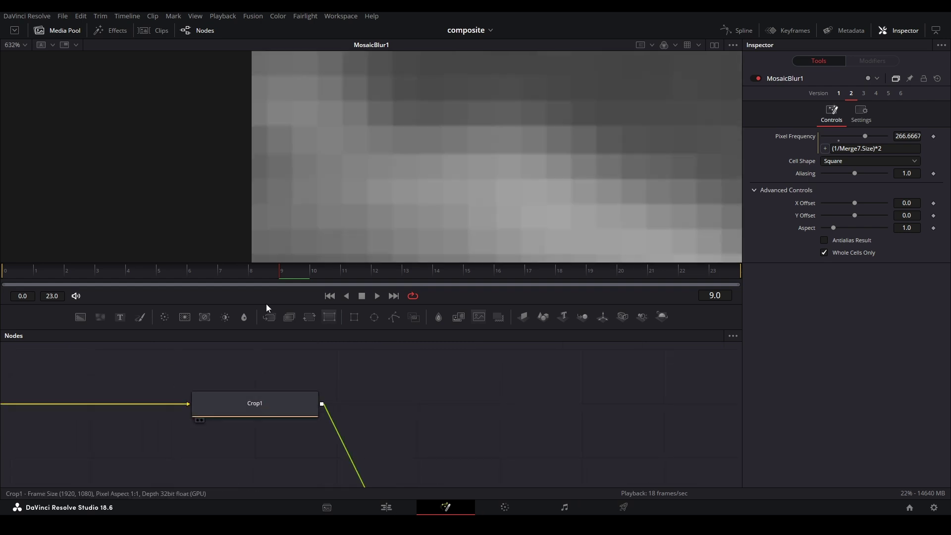
{"action": "left_click", "coordinate": [260, 403]}
{"action": "key", "text": "1"}
{"action": "scroll", "coordinate": [347, 411], "scroll_direction": "down", "scroll_amount": 3}
{"action": "left_click", "coordinate": [399, 408]}
{"action": "key", "text": "1"}
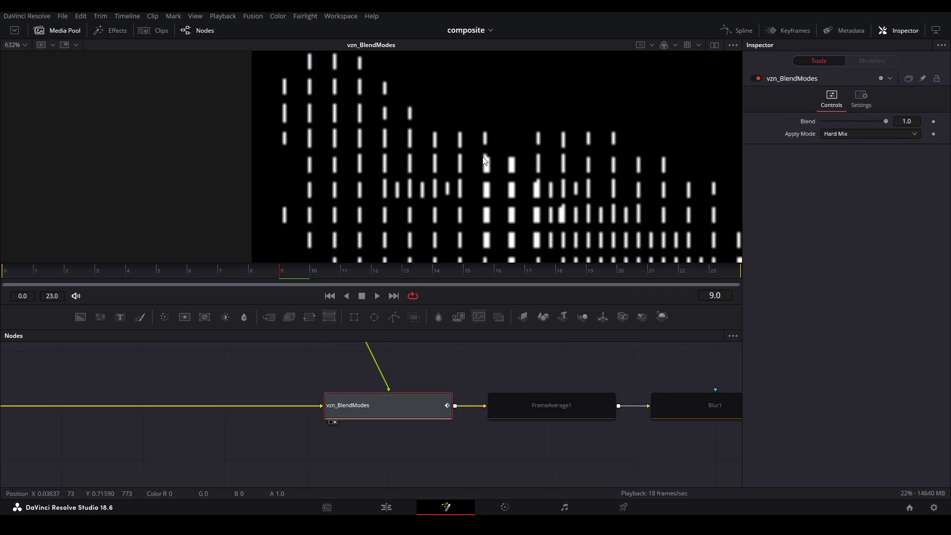
{"action": "key", "text": "ctrl+f"}
{"action": "scroll", "coordinate": [539, 191], "scroll_direction": "up", "scroll_amount": 4}
{"action": "left_click_drag", "start_coordinate": [539, 191], "coordinate": [619, 223]}
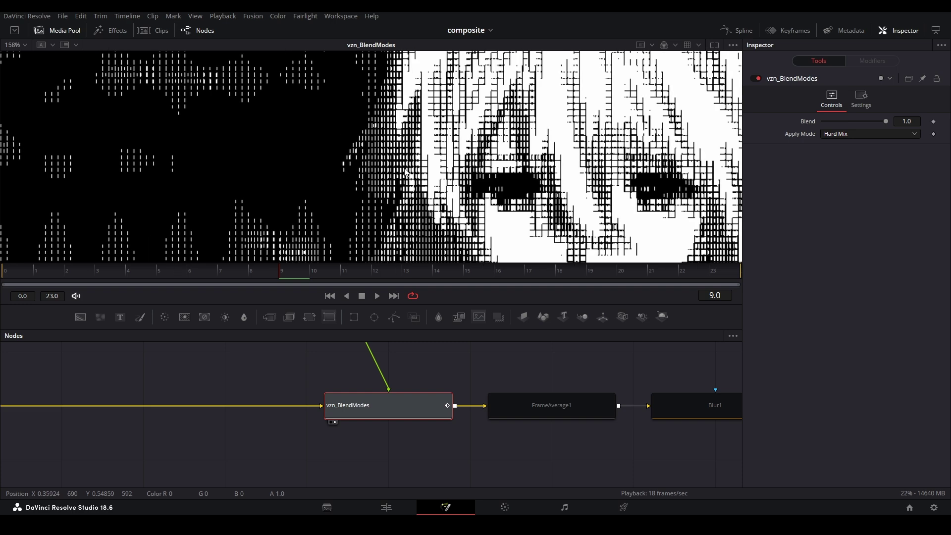
{"action": "left_click_drag", "start_coordinate": [253, 126], "coordinate": [496, 164]}
{"action": "key", "text": "ctrl+f"}
Inspect the FrameAverage1, Blur1 and DreamGlow nodes in the viewer
{"action": "left_click_drag", "start_coordinate": [579, 418], "coordinate": [281, 415]}
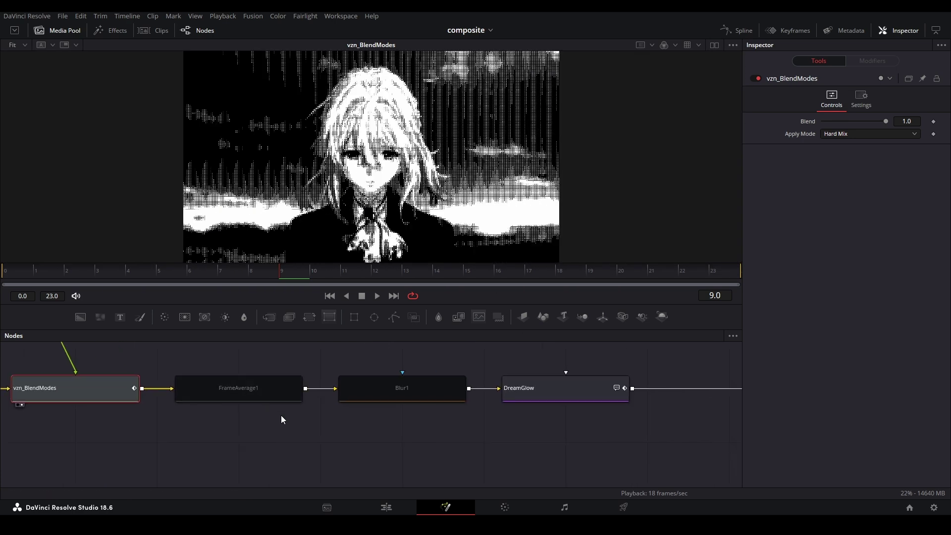
{"action": "left_click", "coordinate": [255, 394]}
{"action": "key", "text": "1"}
{"action": "left_click", "coordinate": [385, 393]}
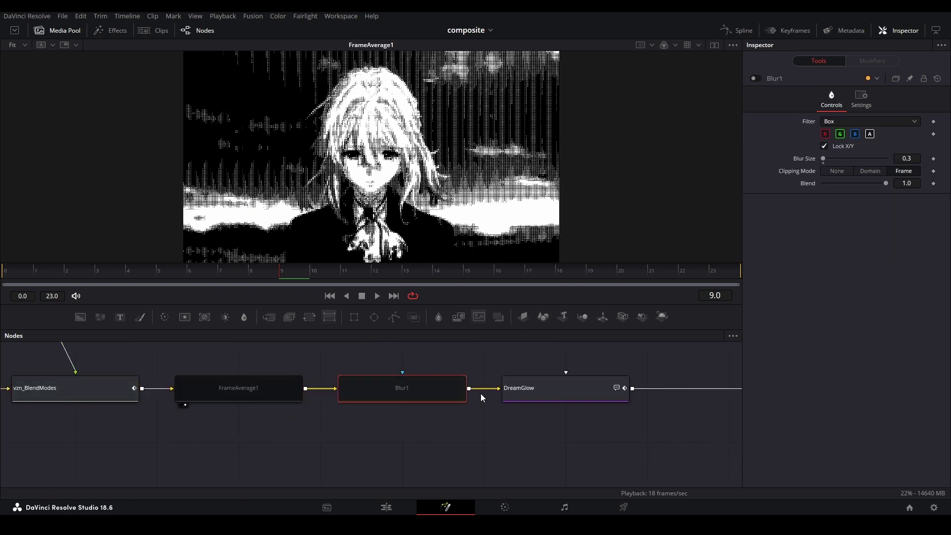
{"action": "left_click", "coordinate": [562, 396]}
{"action": "key", "text": "1"}
{"action": "scroll", "coordinate": [394, 144], "scroll_direction": "up", "scroll_amount": 5}
{"action": "scroll", "coordinate": [394, 144], "scroll_direction": "down", "scroll_amount": 3}
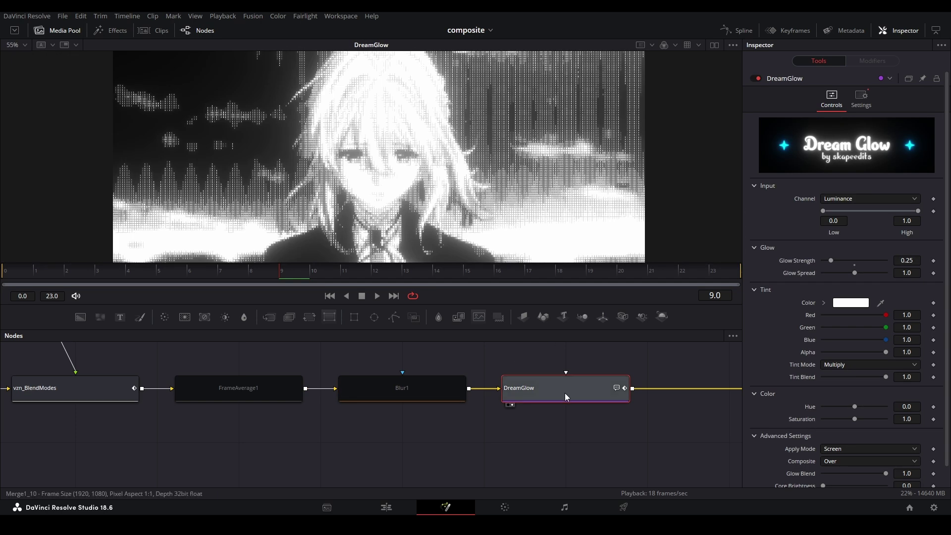
Check the BM_2 and final green Qmap outputs, then return to the Edit page
{"action": "left_click_drag", "start_coordinate": [723, 407], "coordinate": [144, 421]}
{"action": "left_click", "coordinate": [405, 419]}
{"action": "key", "text": "1"}
{"action": "left_click", "coordinate": [391, 460]}
{"action": "key", "text": "1"}
{"action": "scroll", "coordinate": [425, 172], "scroll_direction": "down", "scroll_amount": 2}
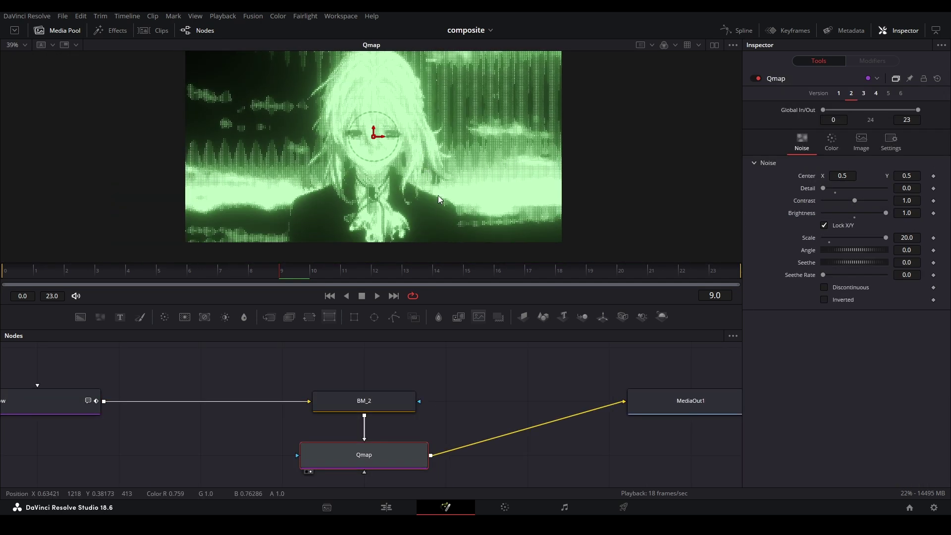
{"action": "key", "text": "shift+4"}
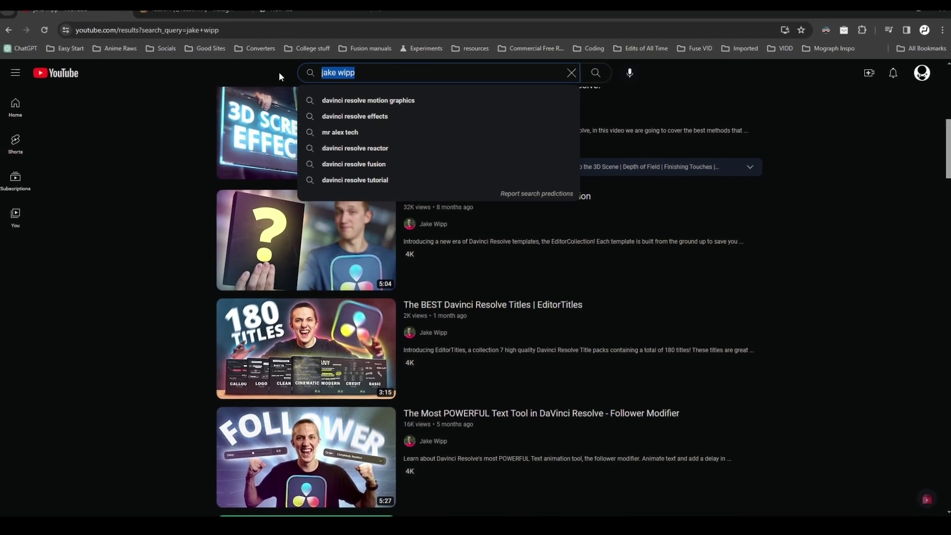
Search YouTube for the tutorial creator's channel, open it, and show its Community posts
{"action": "type", "text": "peeje tn"}
{"action": "key", "text": "Return"}
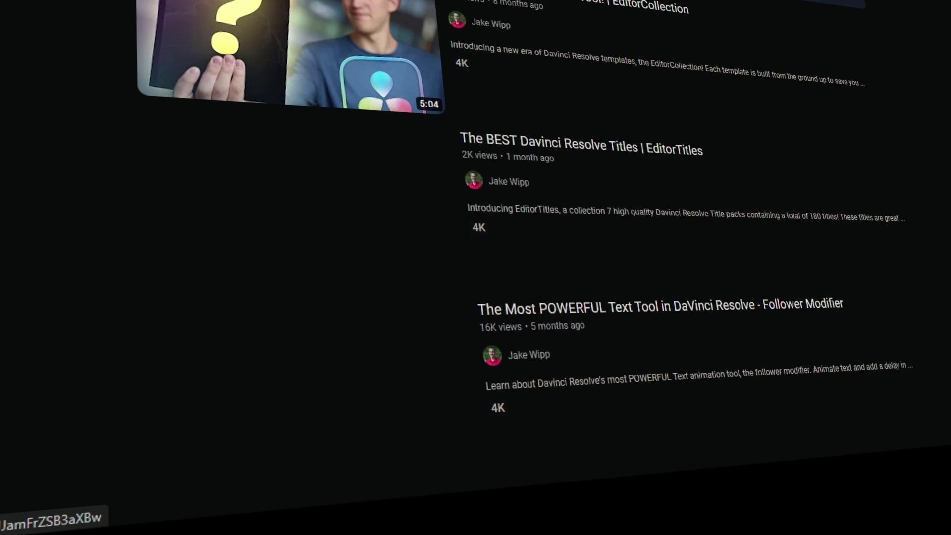
{"action": "type", "text": "peej ent"}
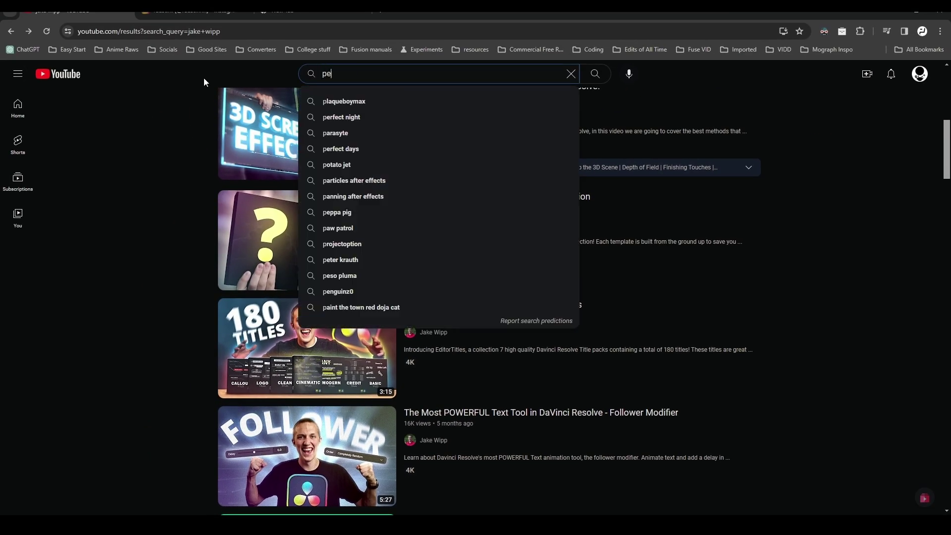
{"action": "key", "text": "Return"}
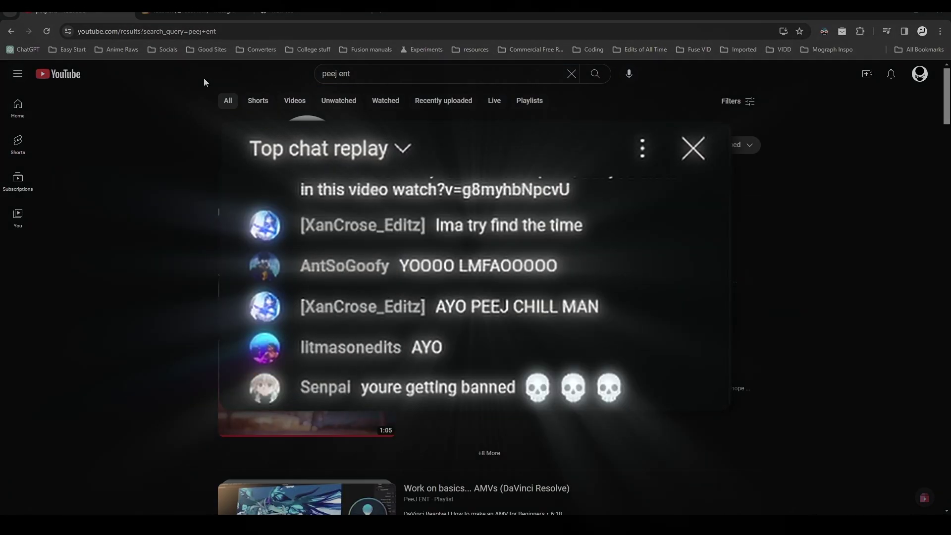
{"action": "left_click", "coordinate": [306, 149]}
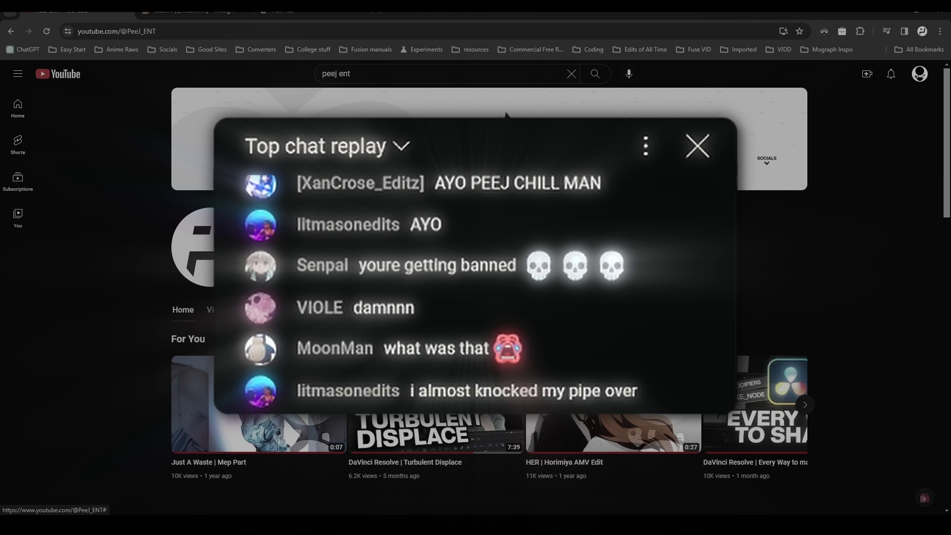
{"action": "left_click", "coordinate": [391, 215]}
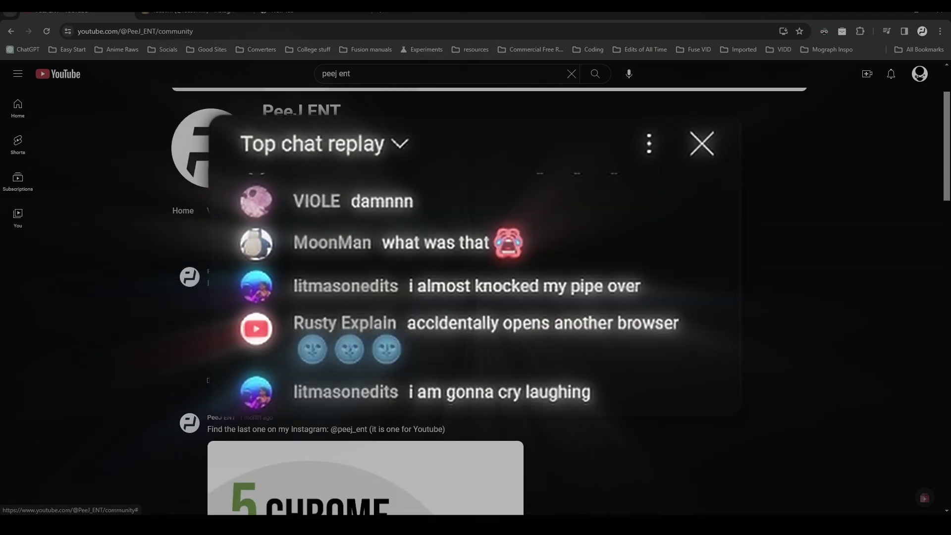